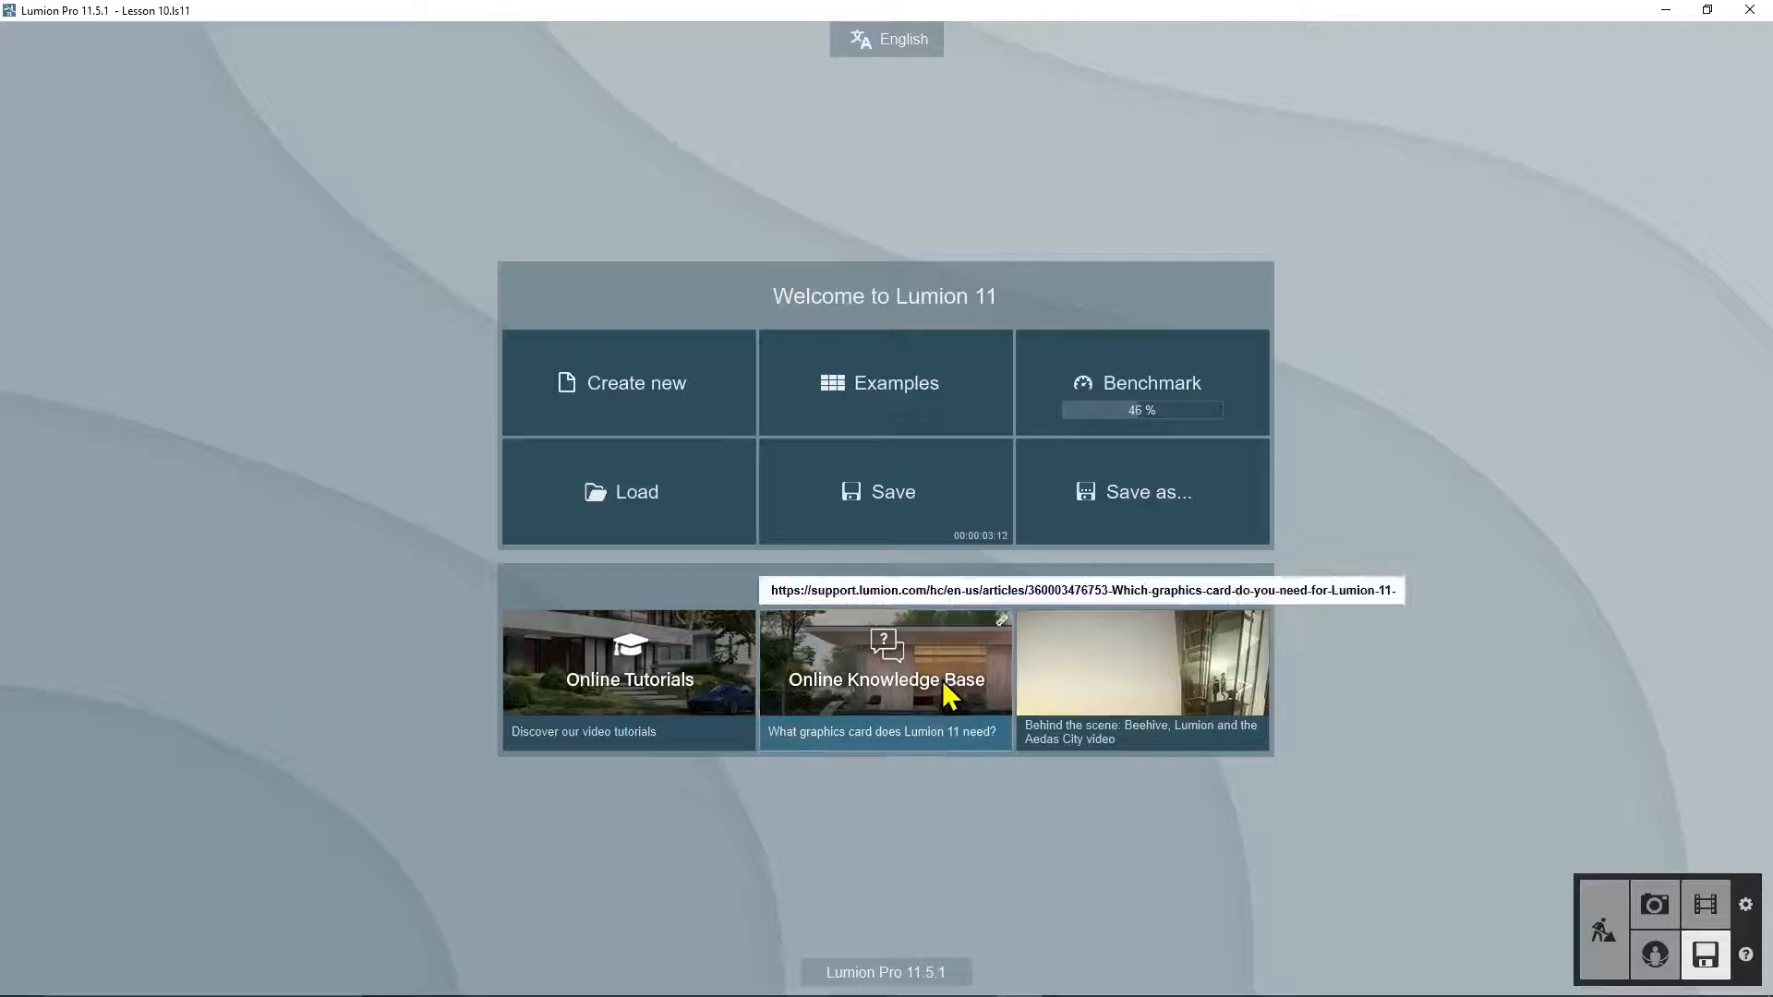
Step: From the start screen, go to the Load project page listing recent projects
{"action": "left_click", "coordinate": [628, 492]}
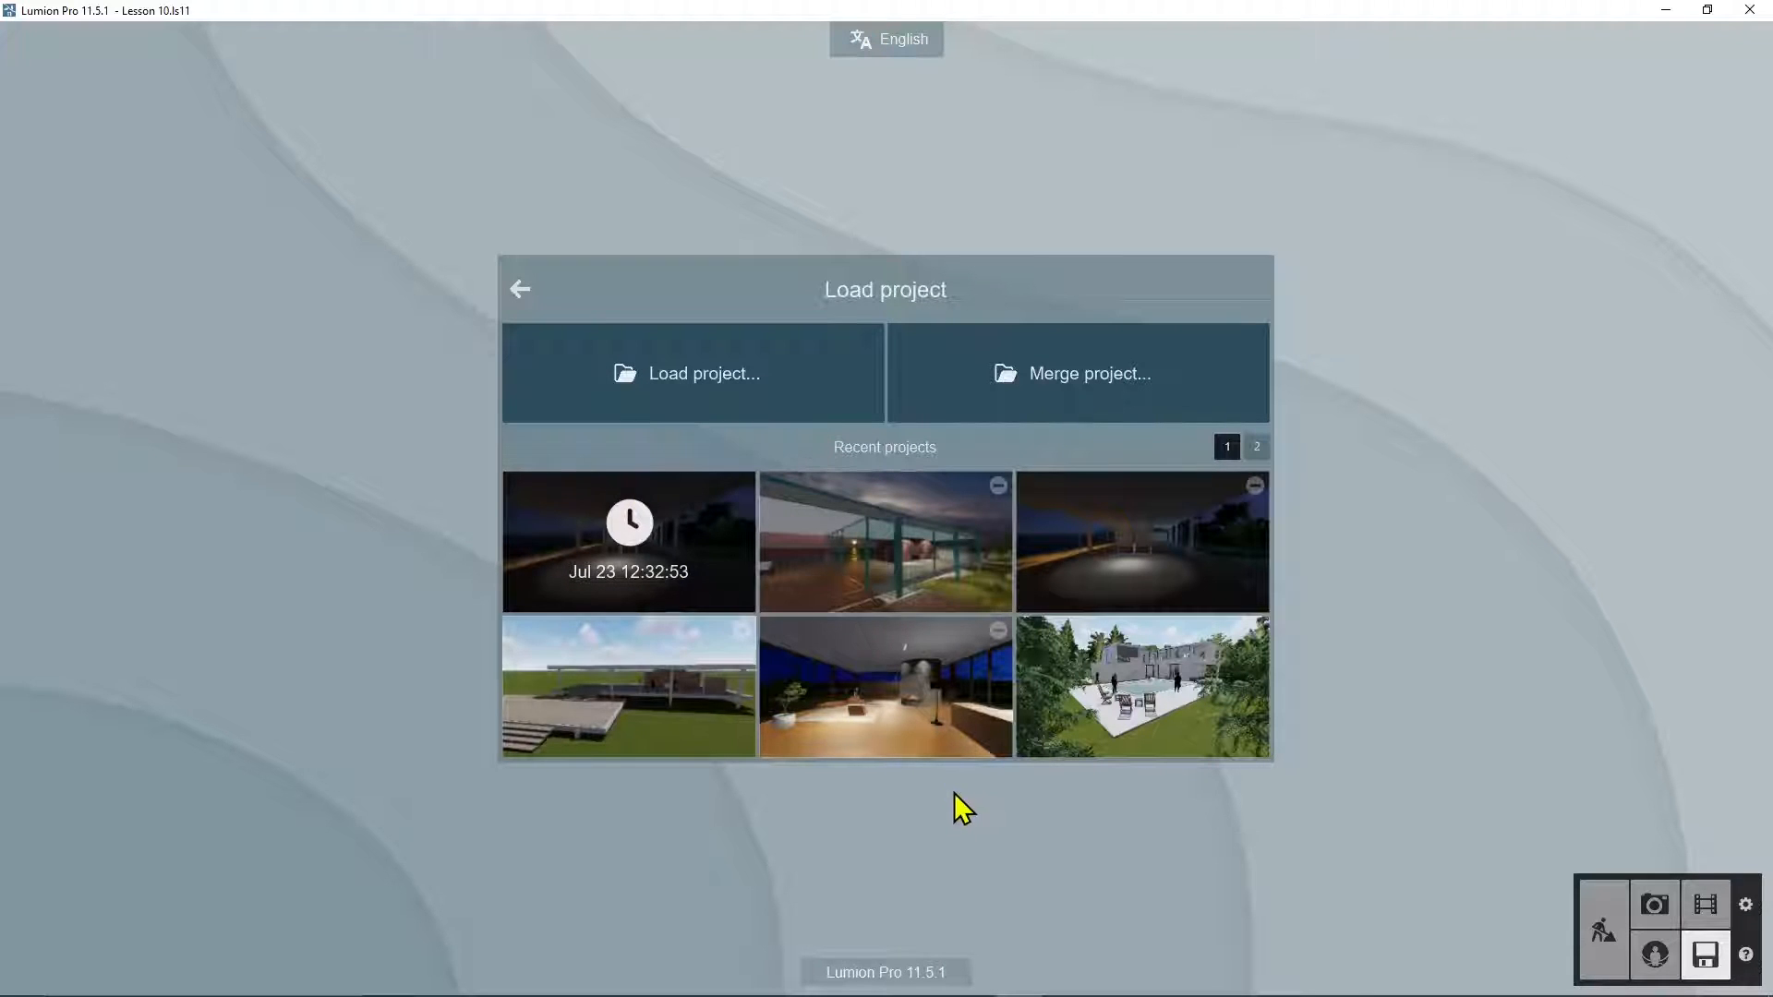
Step: Load the Lesson 9 night-scene project and fly outside to view the pavilion from a corner
{"action": "left_click", "coordinate": [702, 540]}
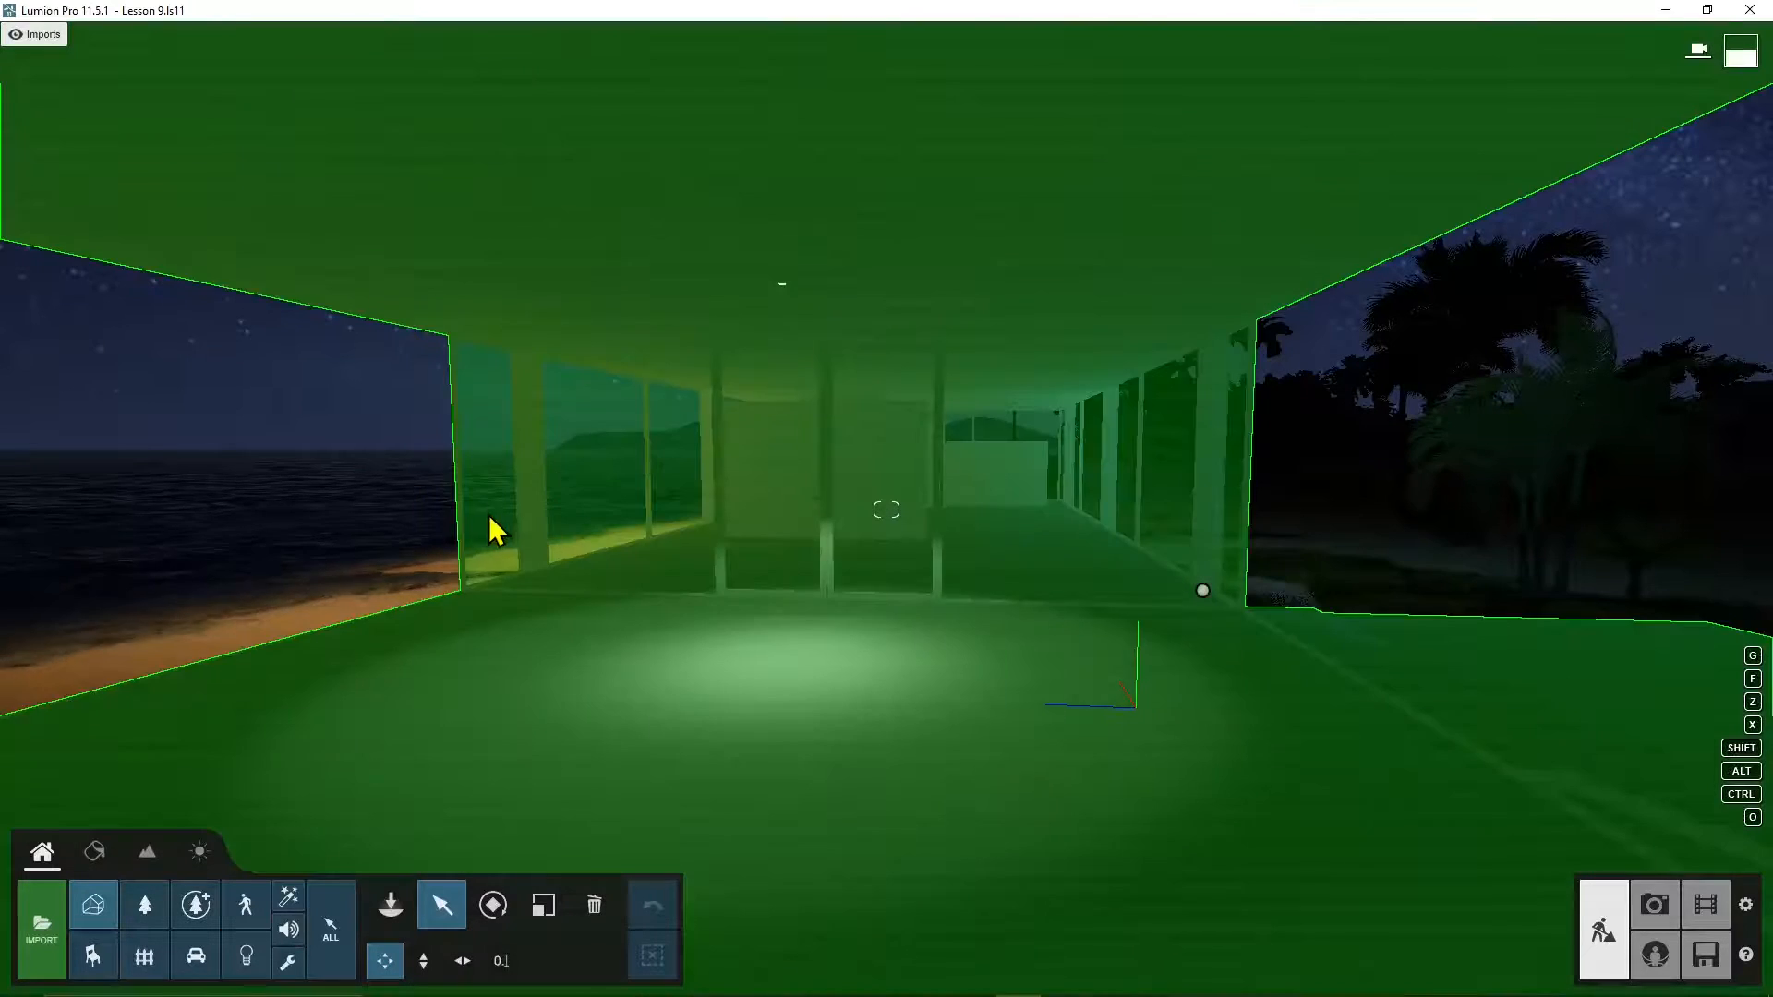
{"action": "right_click_drag", "start_coordinate": [490, 518], "coordinate": [526, 462]}
{"action": "key", "text": "s"}
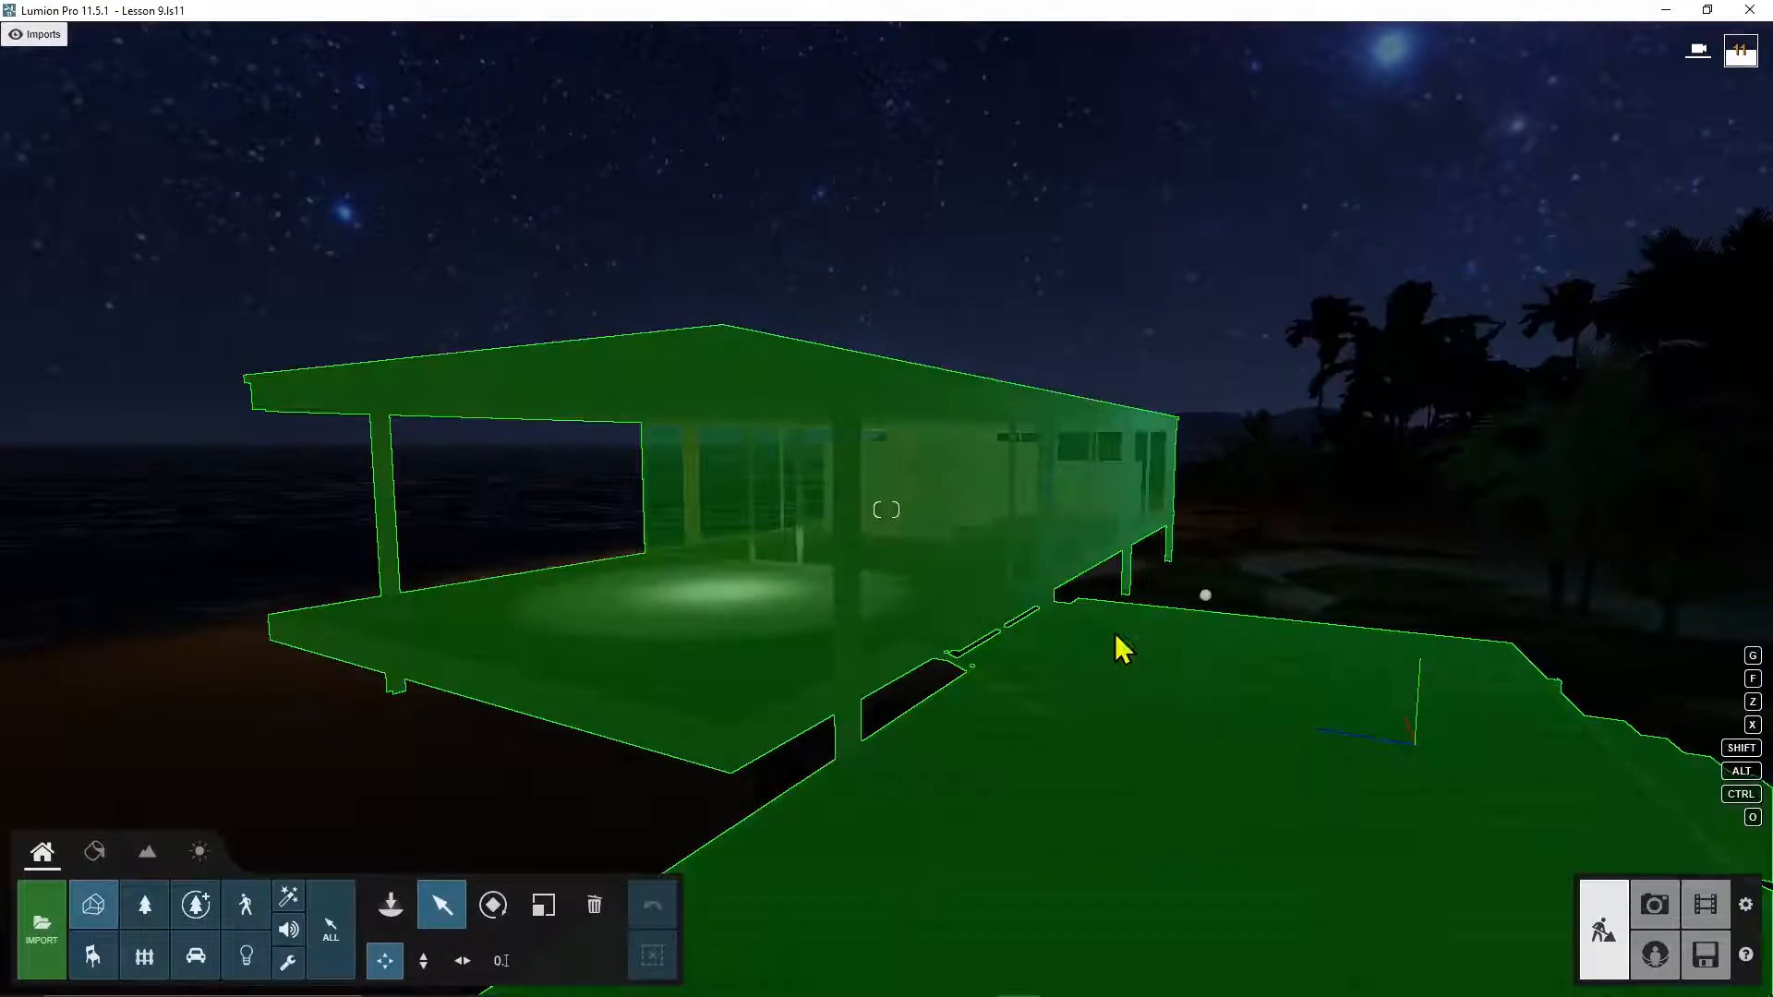
{"action": "right_click_drag", "start_coordinate": [1120, 645], "coordinate": [869, 683]}
{"action": "key", "text": "a"}
{"action": "key", "text": "s"}
{"action": "key", "text": "d"}
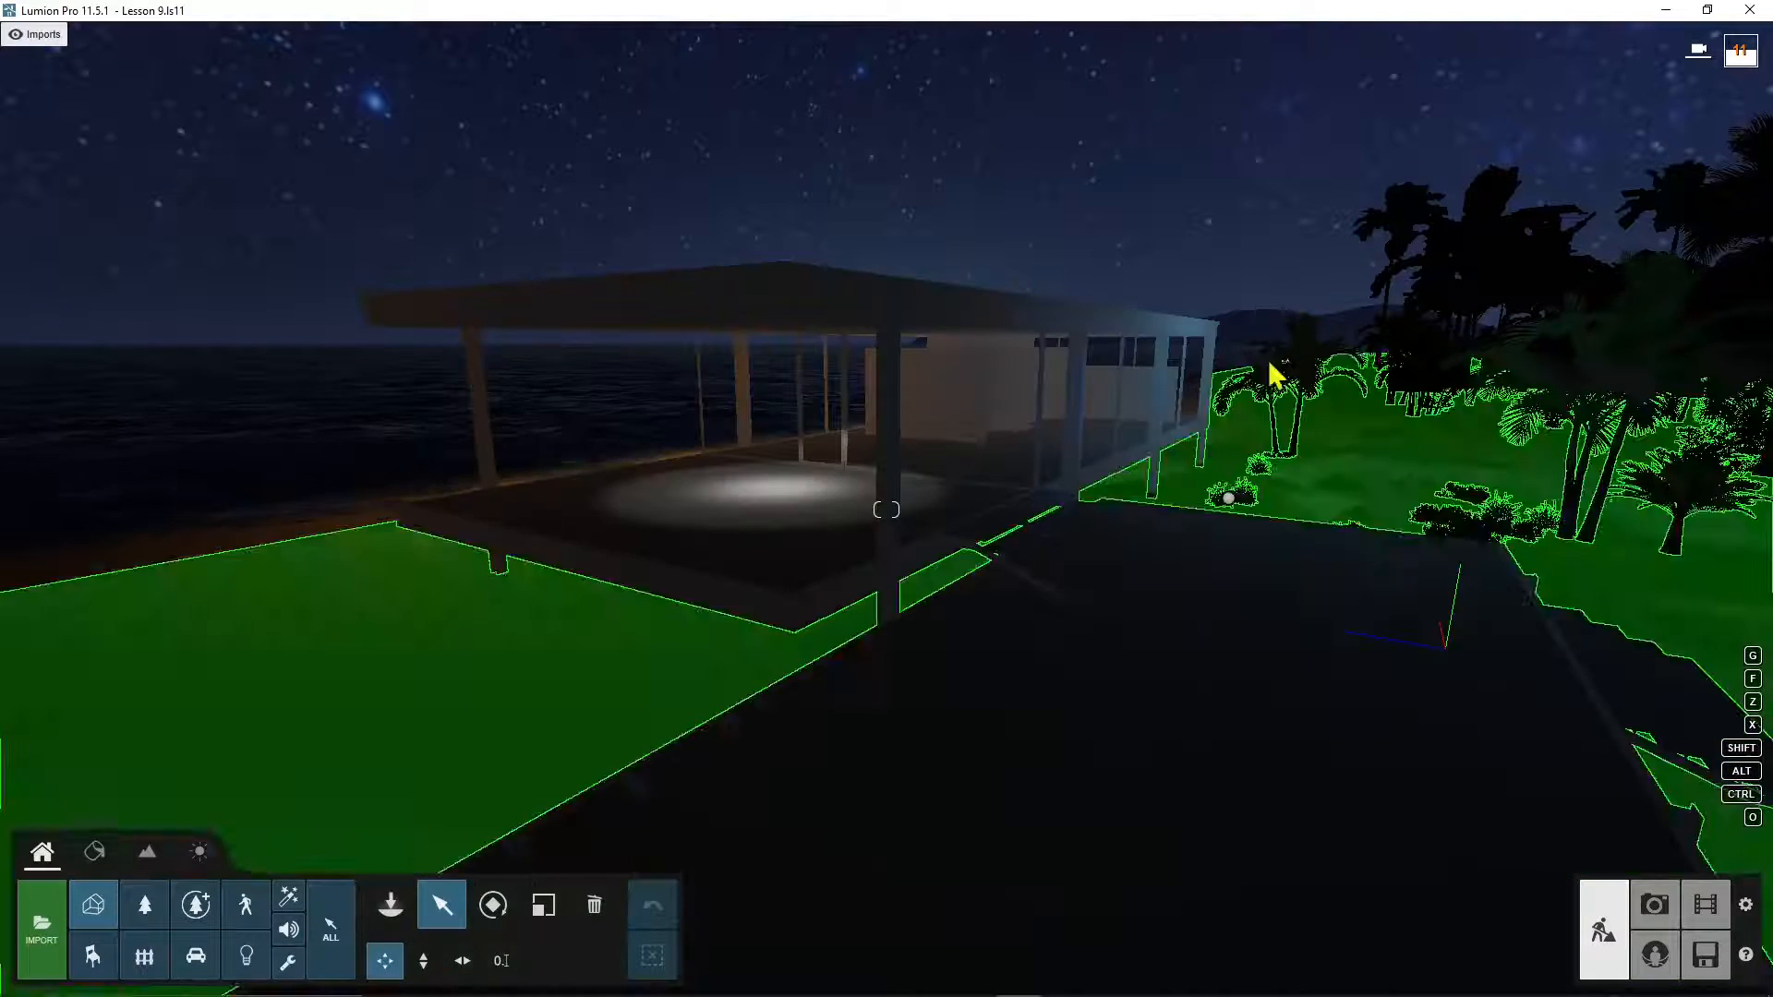
{"action": "right_click_drag", "start_coordinate": [1281, 280], "coordinate": [937, 440]}
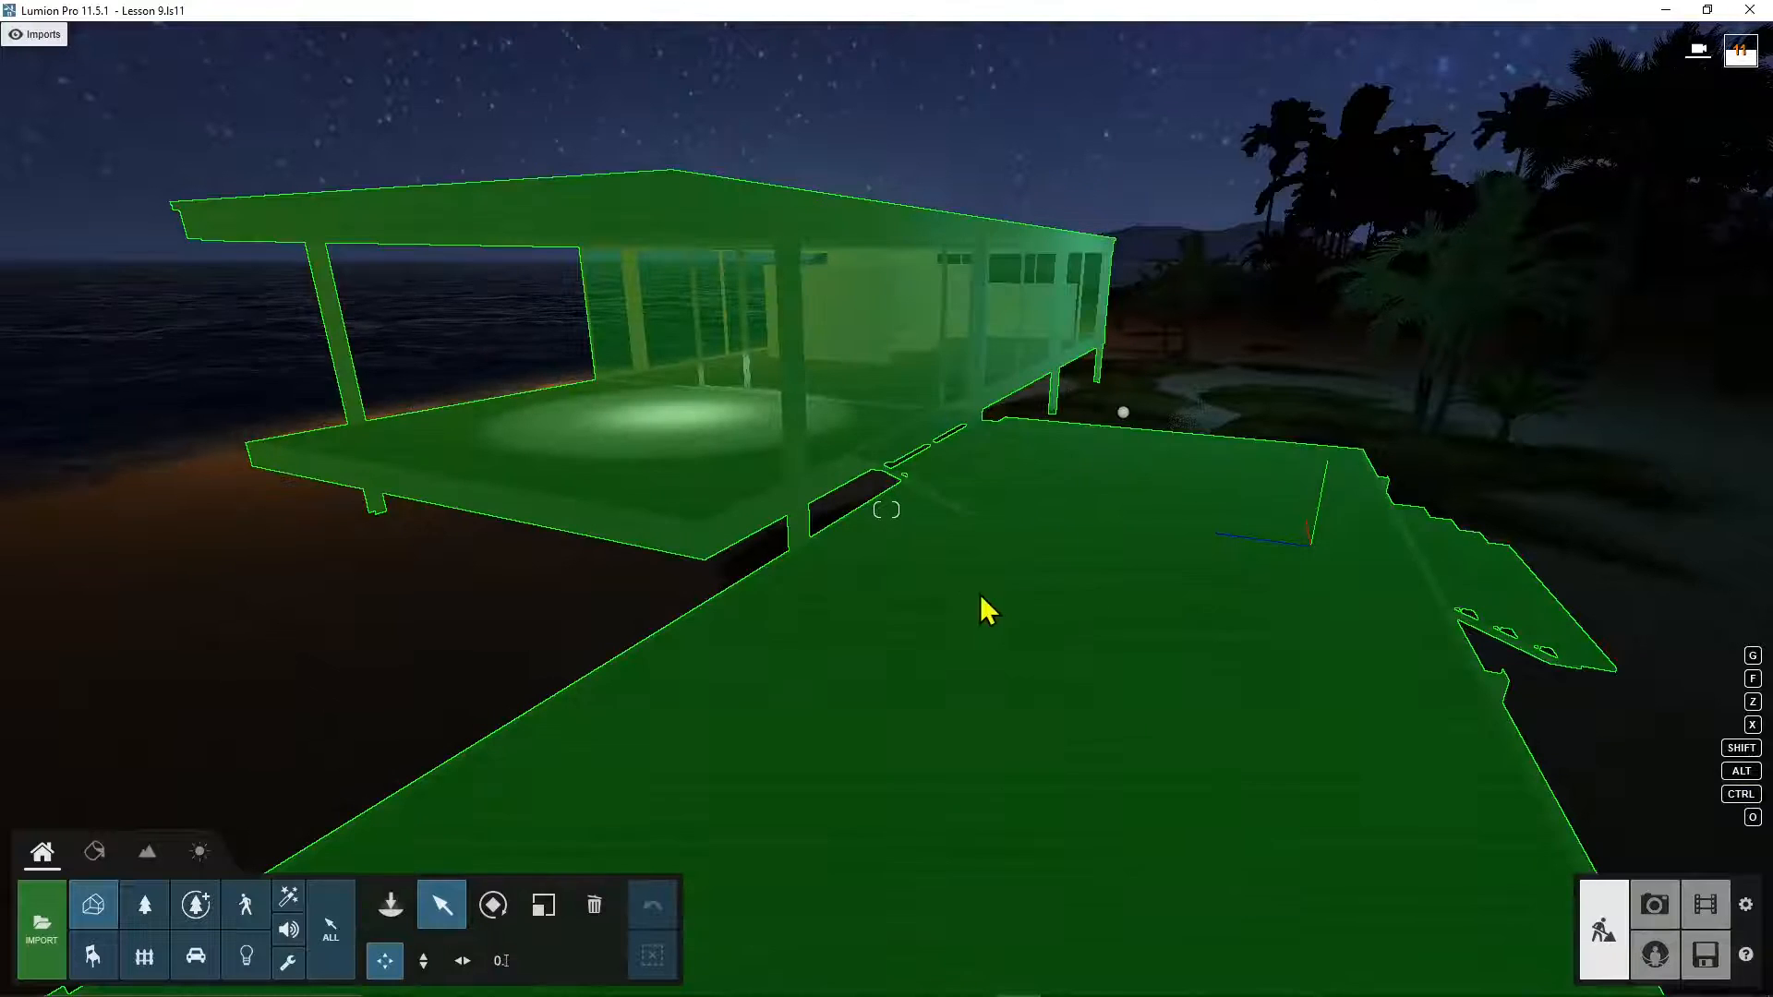
{"action": "right_click_drag", "start_coordinate": [986, 609], "coordinate": [850, 415]}
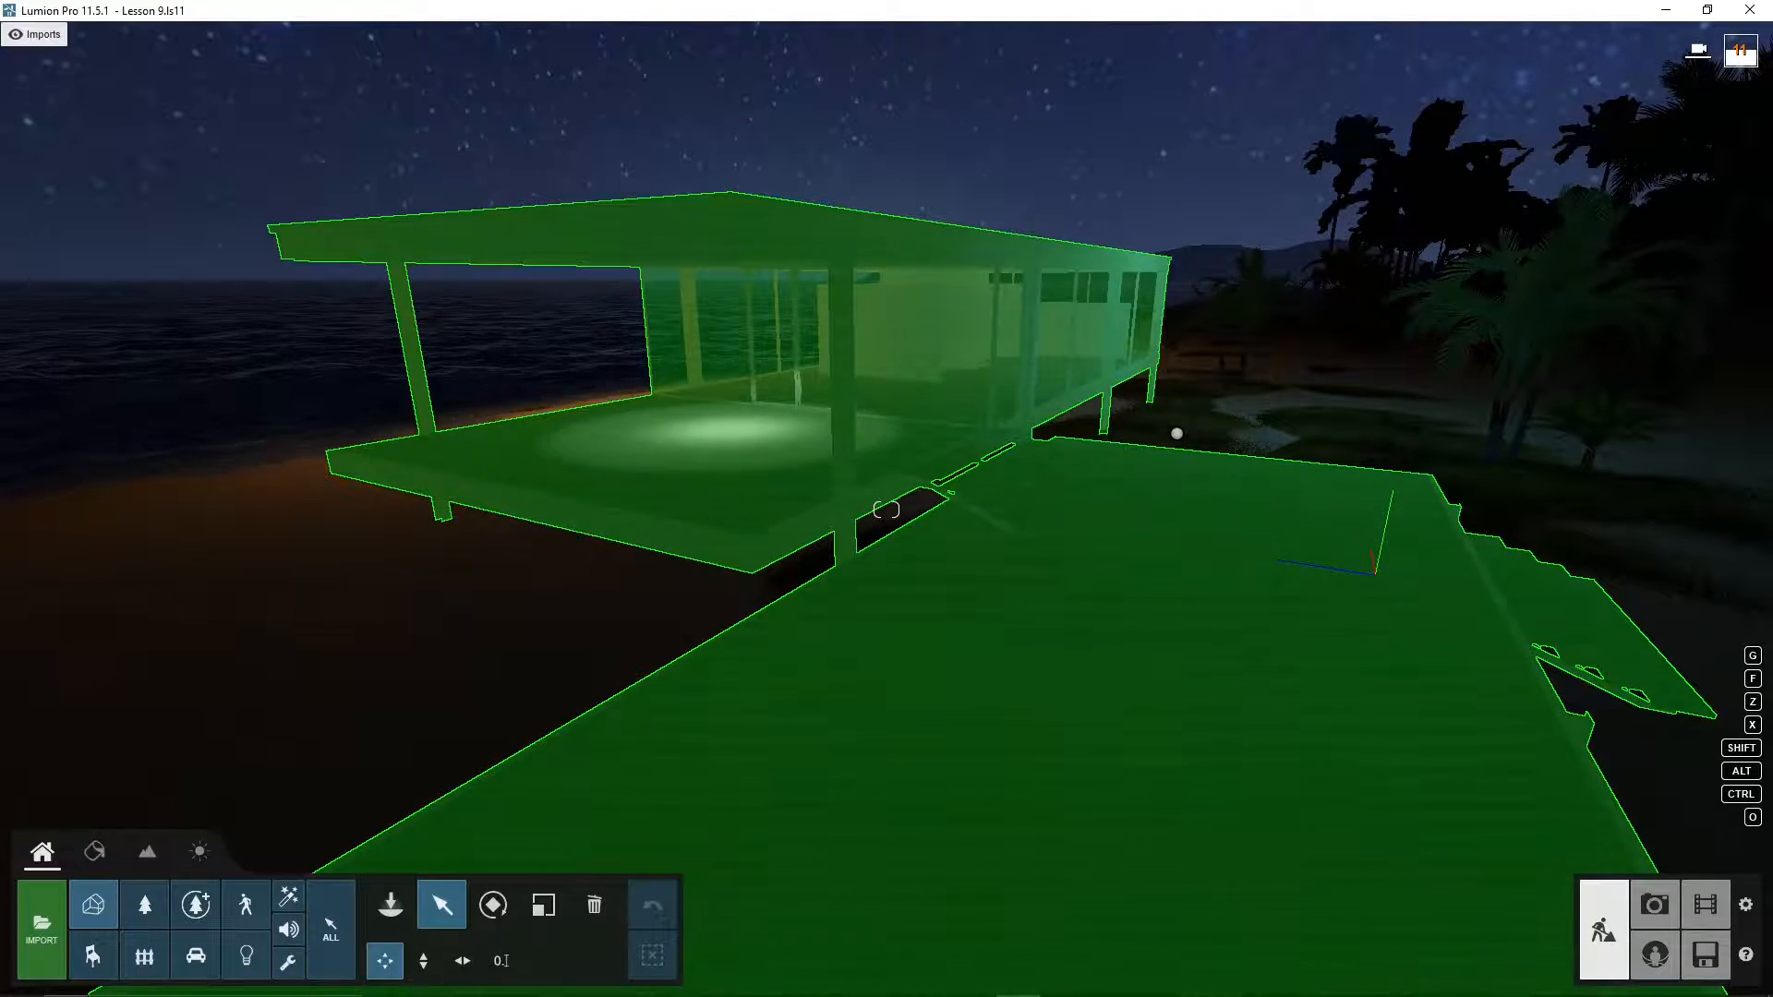
{"action": "right_click_drag", "start_coordinate": [857, 423], "coordinate": [950, 364]}
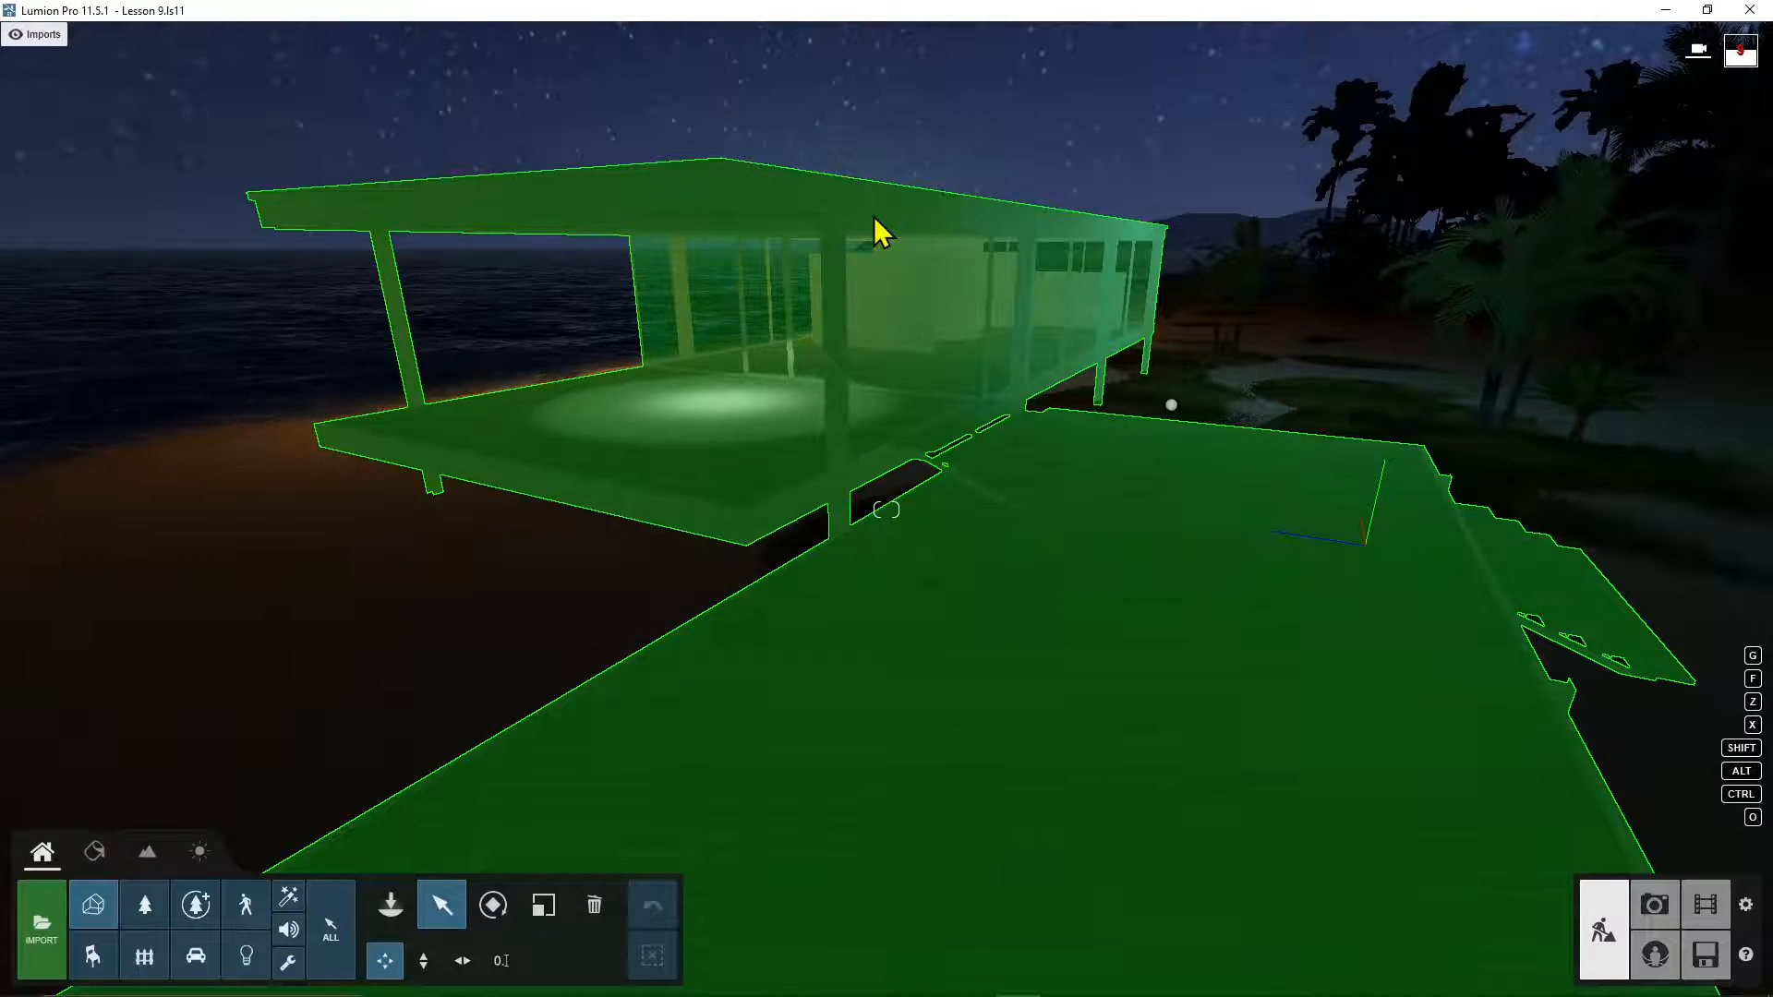
Step: Select the FarnsworthHouse model, glance at Materials, and return to Objects with it selected
{"action": "left_click", "coordinate": [875, 222]}
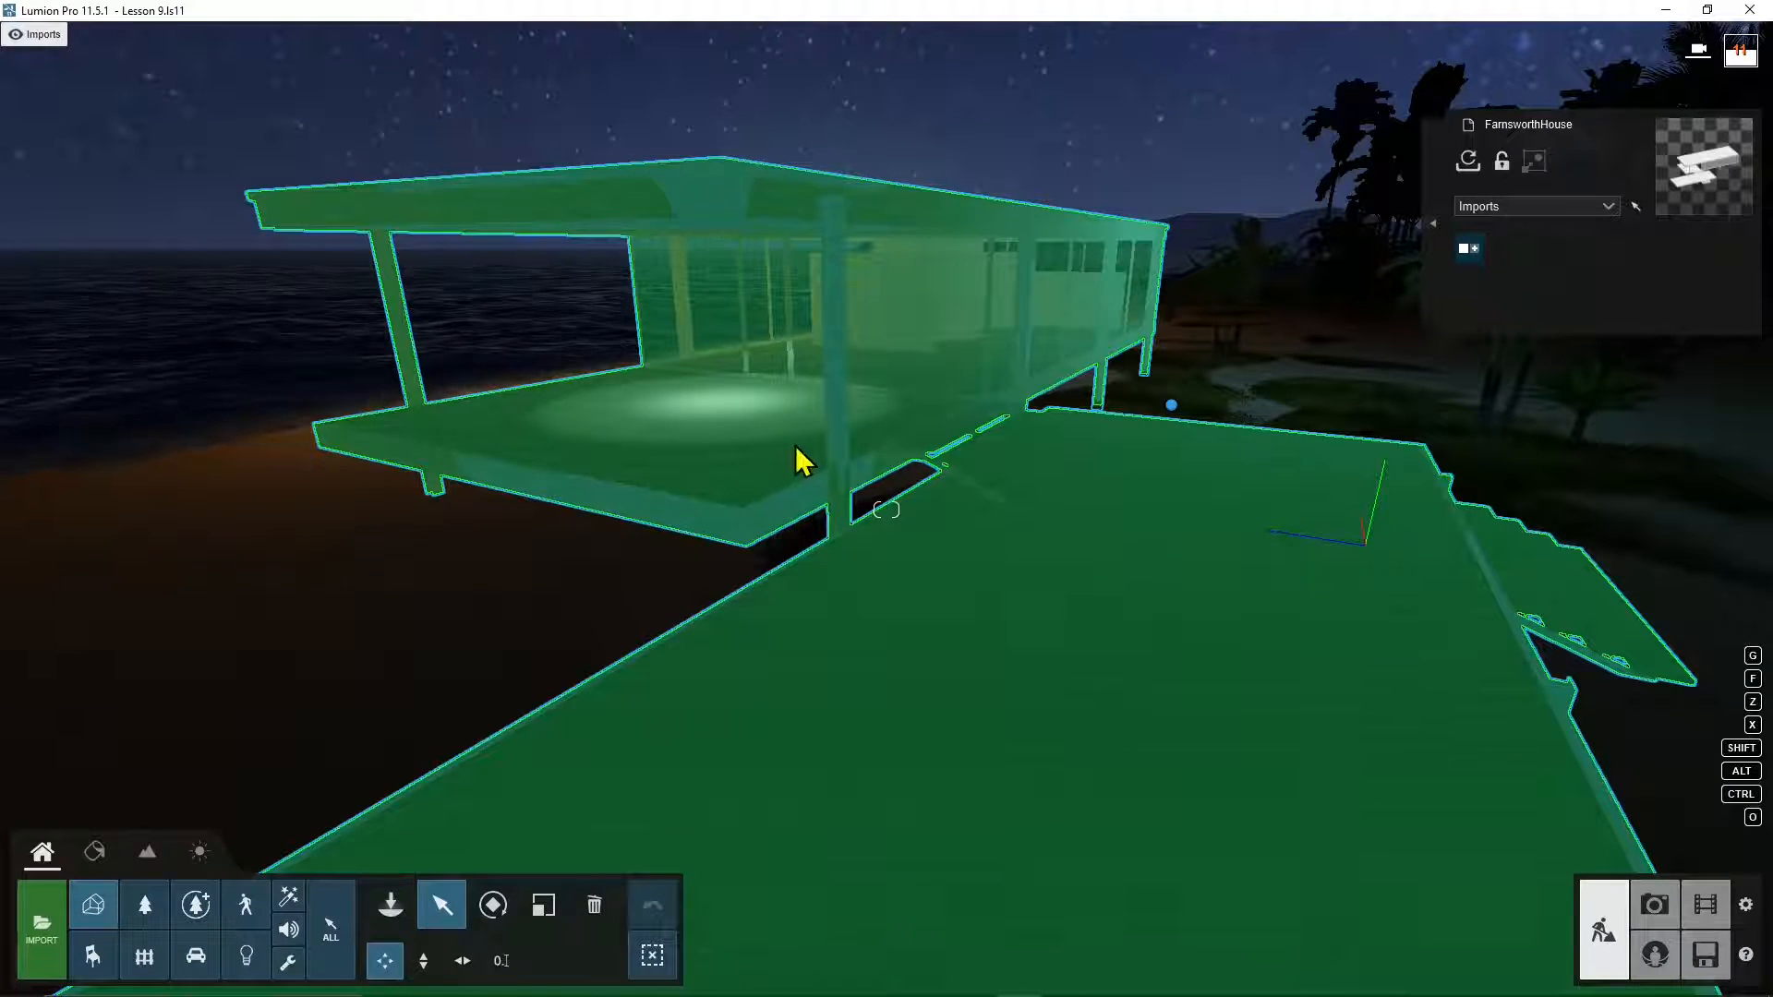
{"action": "left_click", "coordinate": [557, 358]}
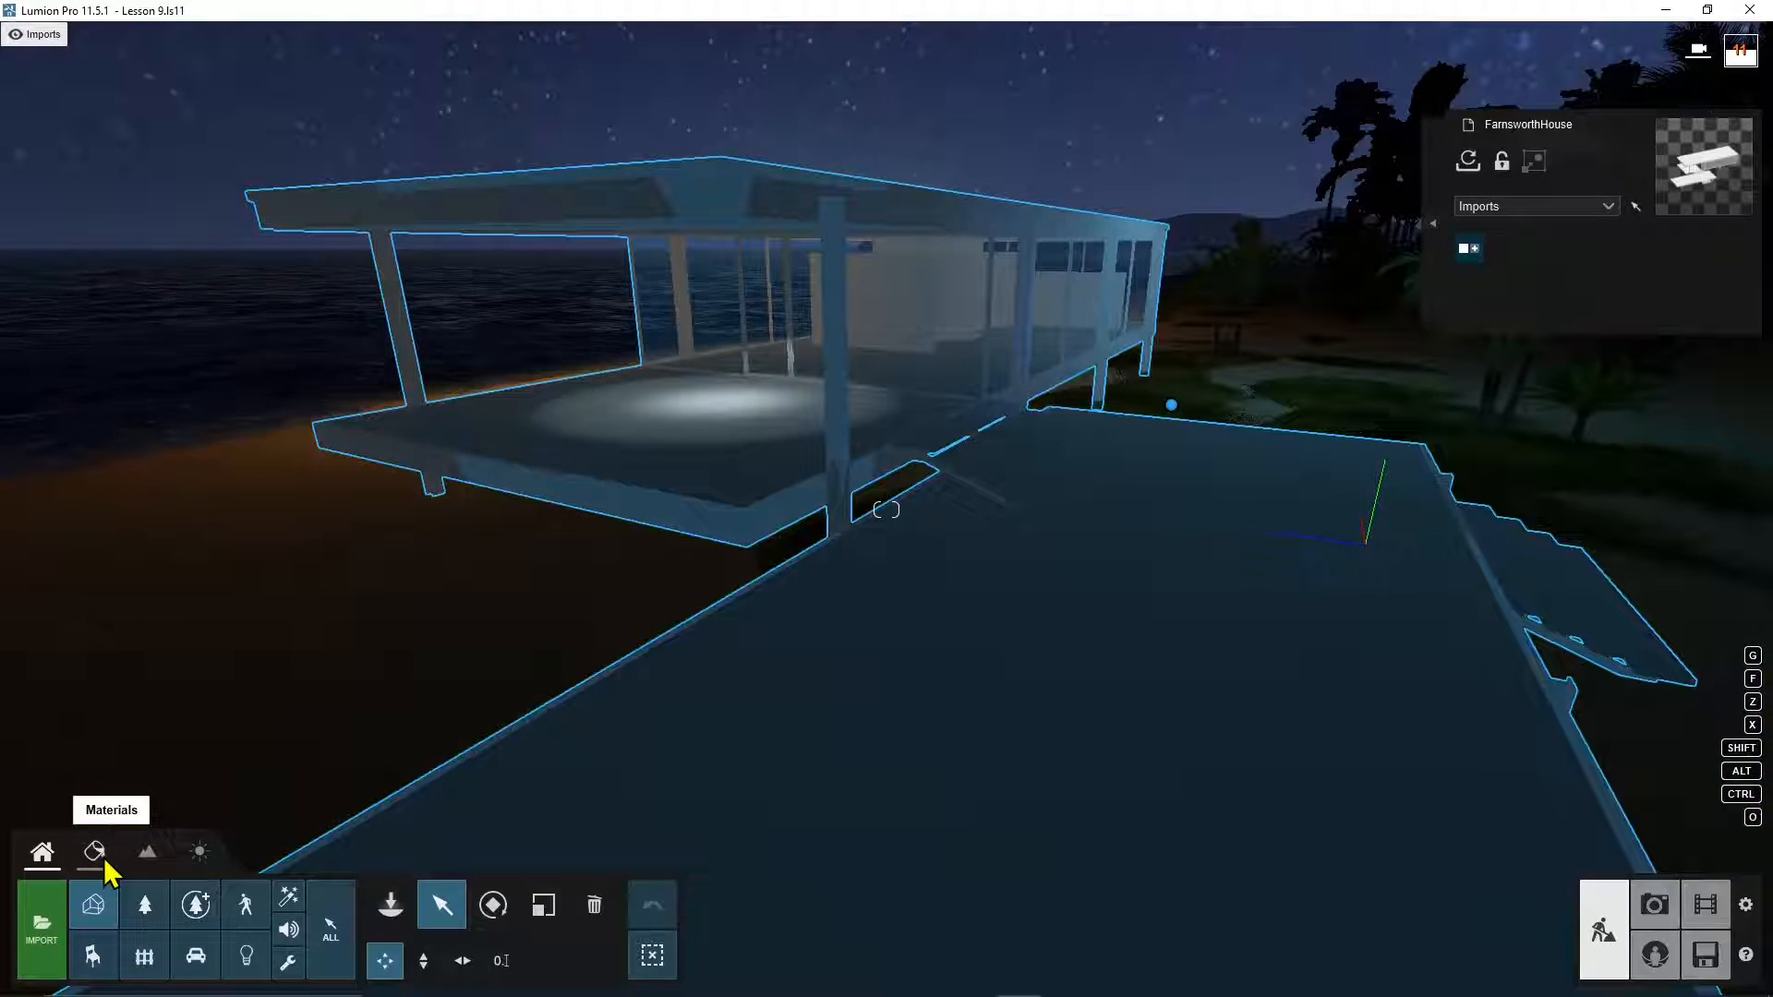
{"action": "left_click", "coordinate": [94, 852]}
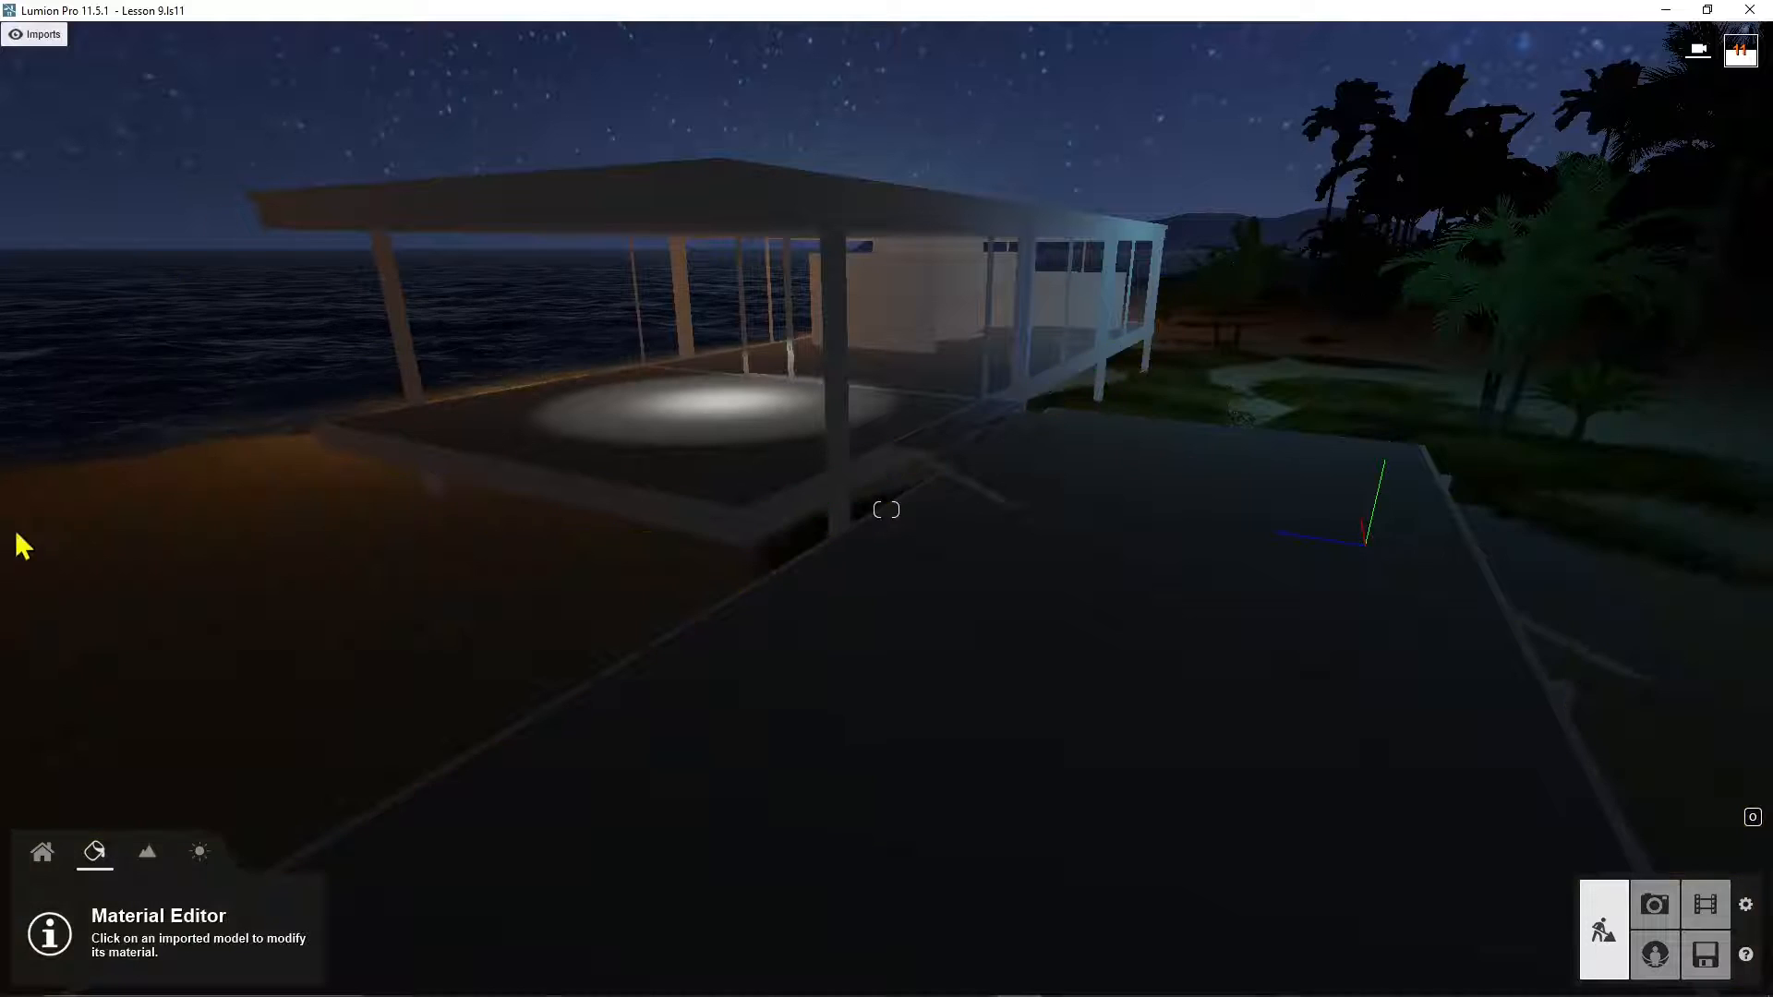
{"action": "left_click", "coordinate": [45, 853]}
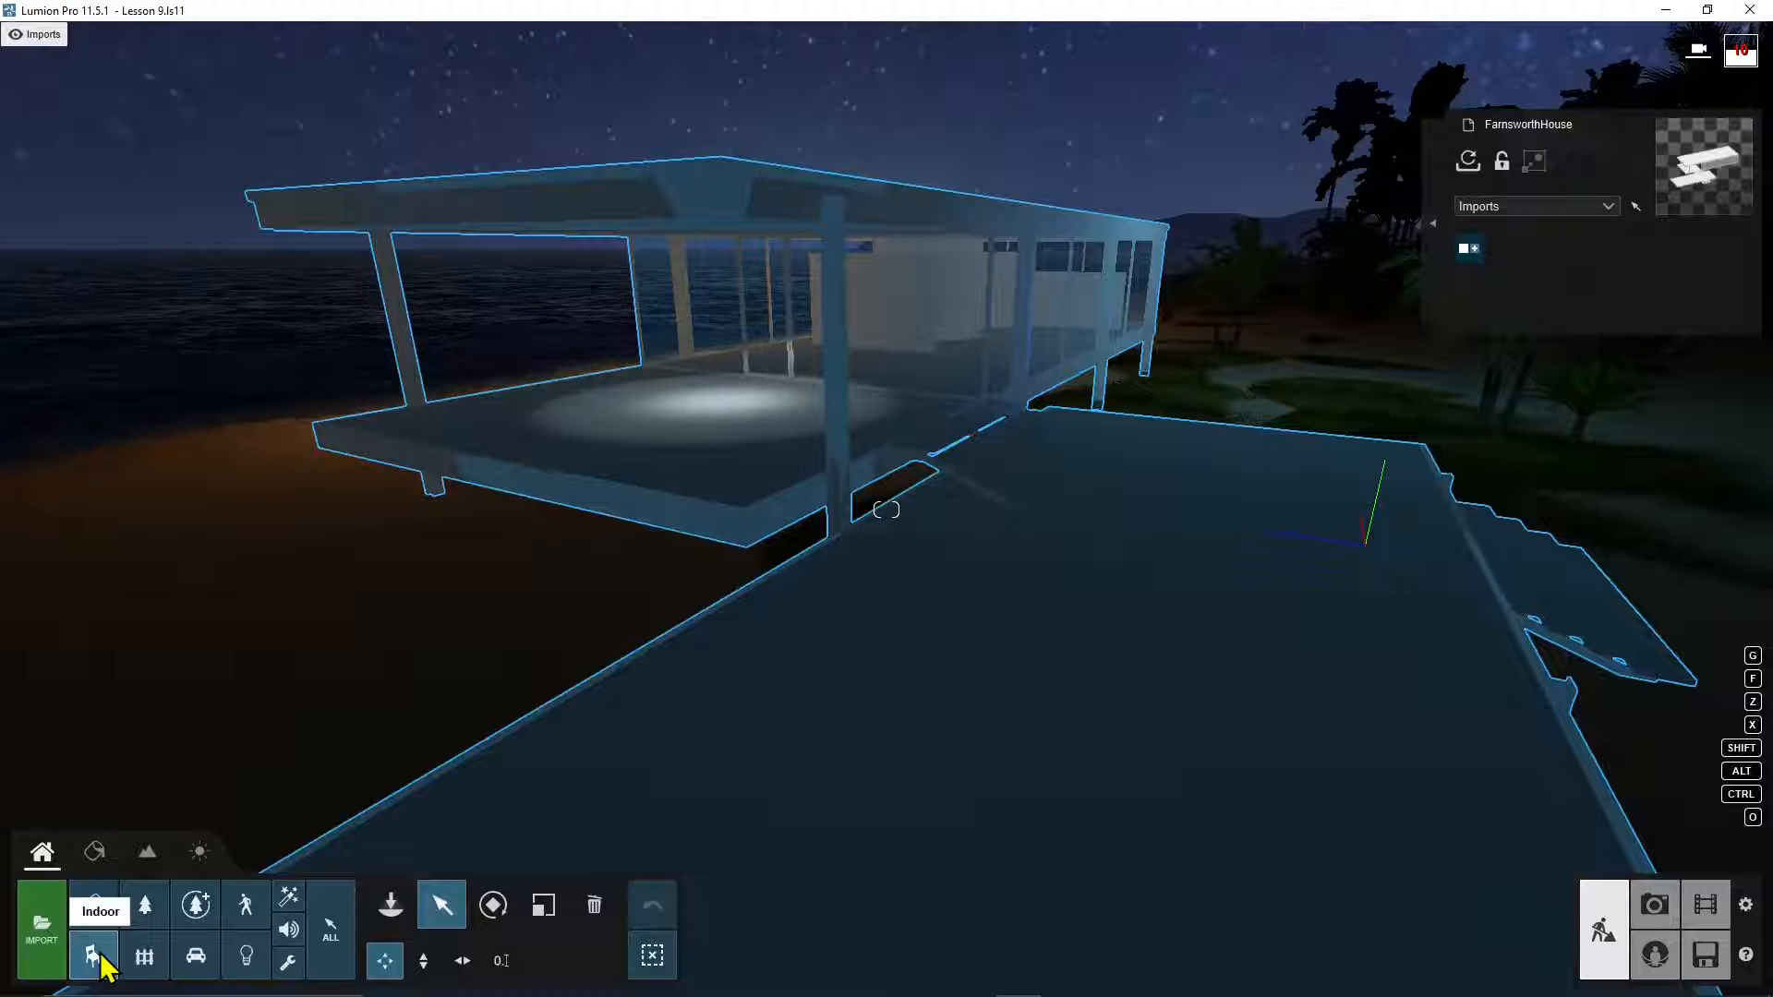
Step: Place ArmChair 001 from the Indoor library on the terrace floor
{"action": "left_click", "coordinate": [107, 960]}
{"action": "left_click", "coordinate": [92, 958]}
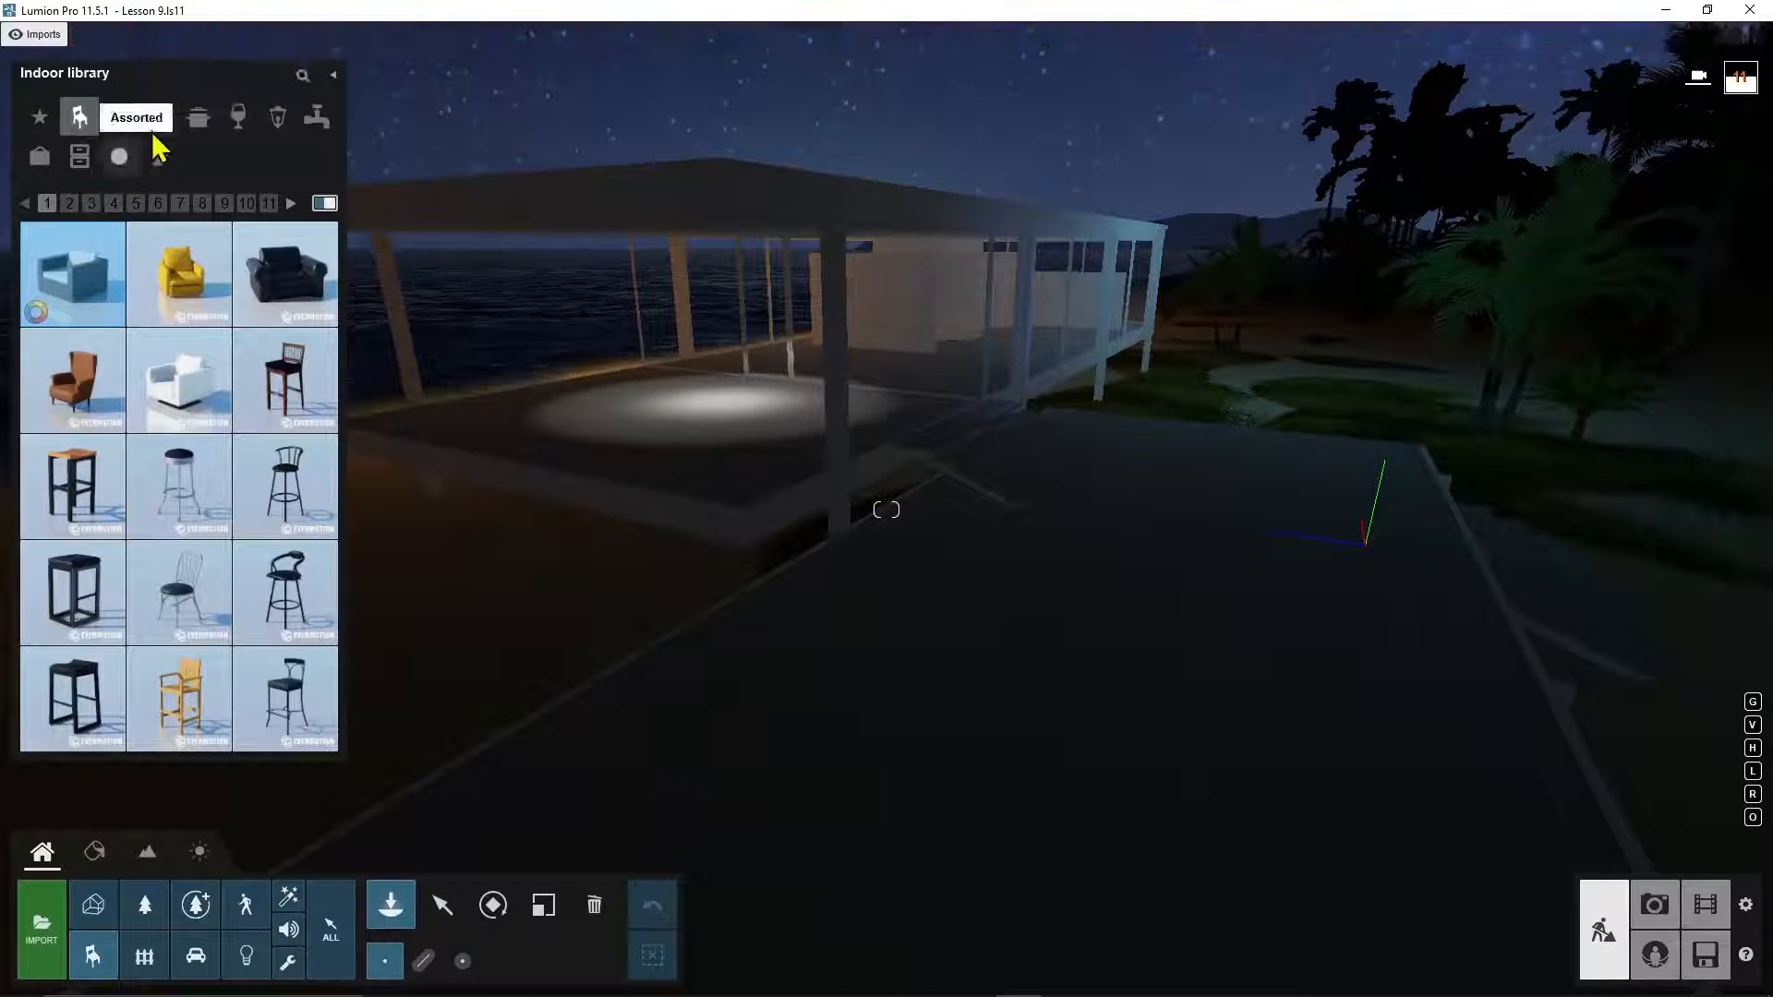
{"action": "mouse_move", "coordinate": [100, 298]}
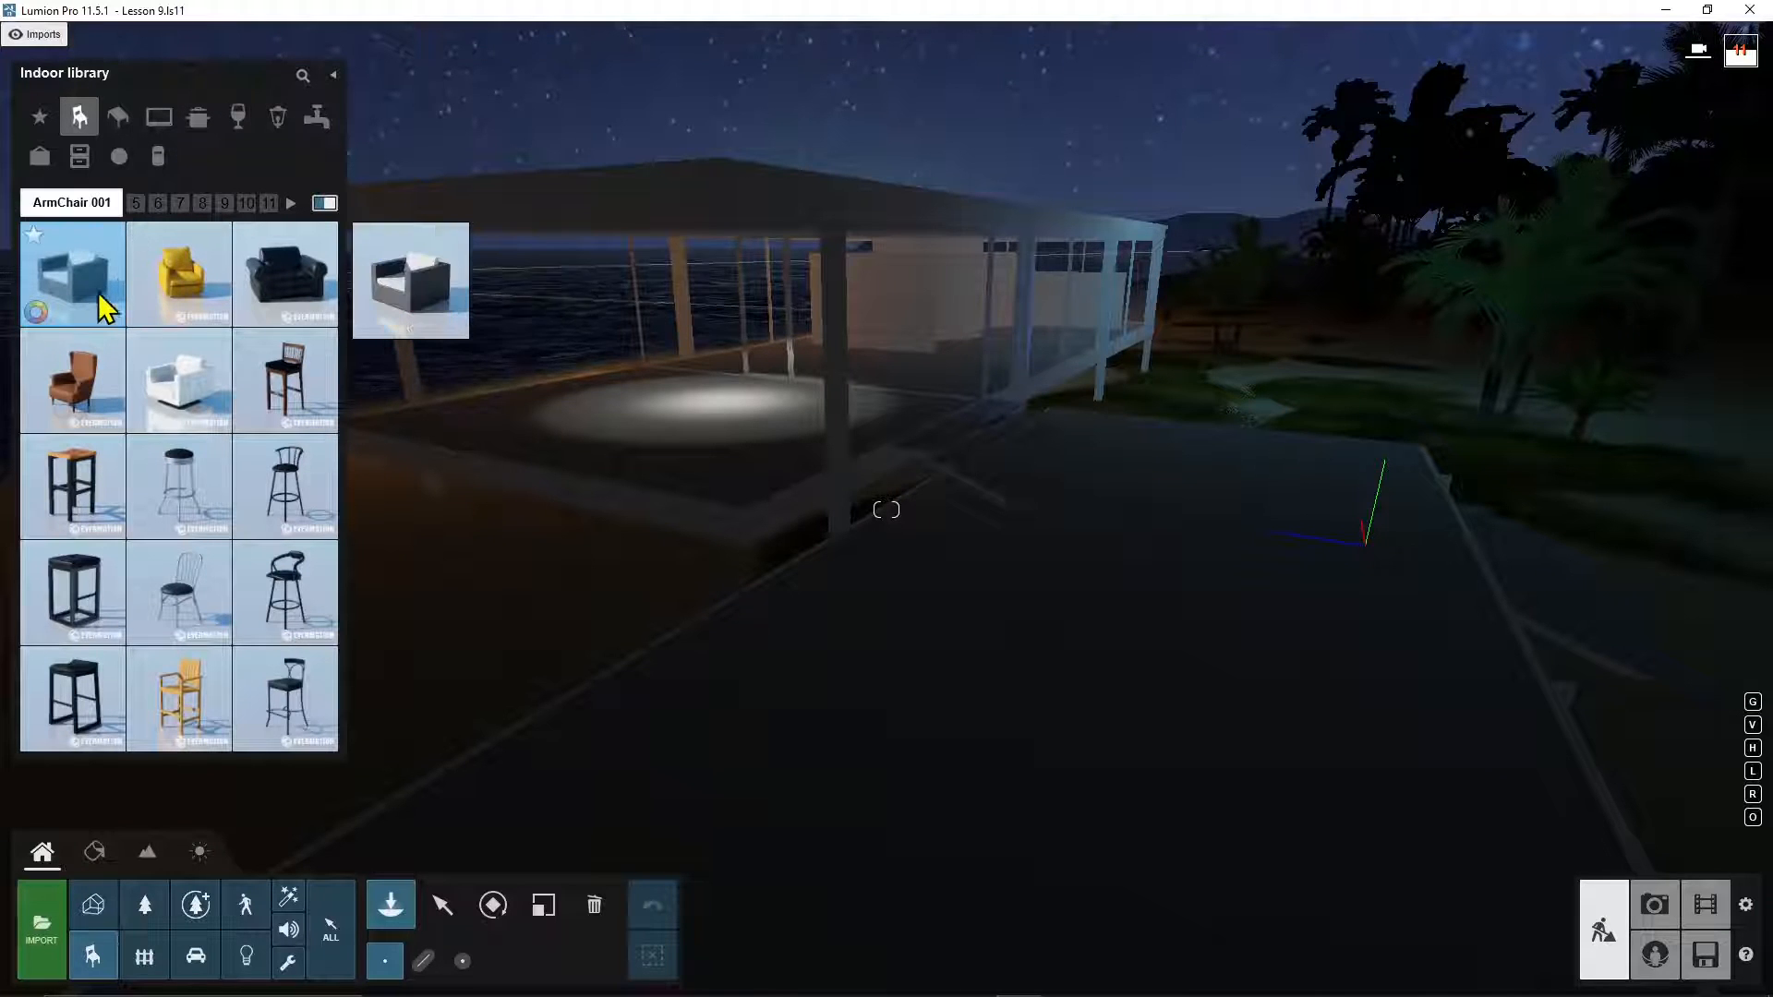
{"action": "left_click", "coordinate": [83, 304]}
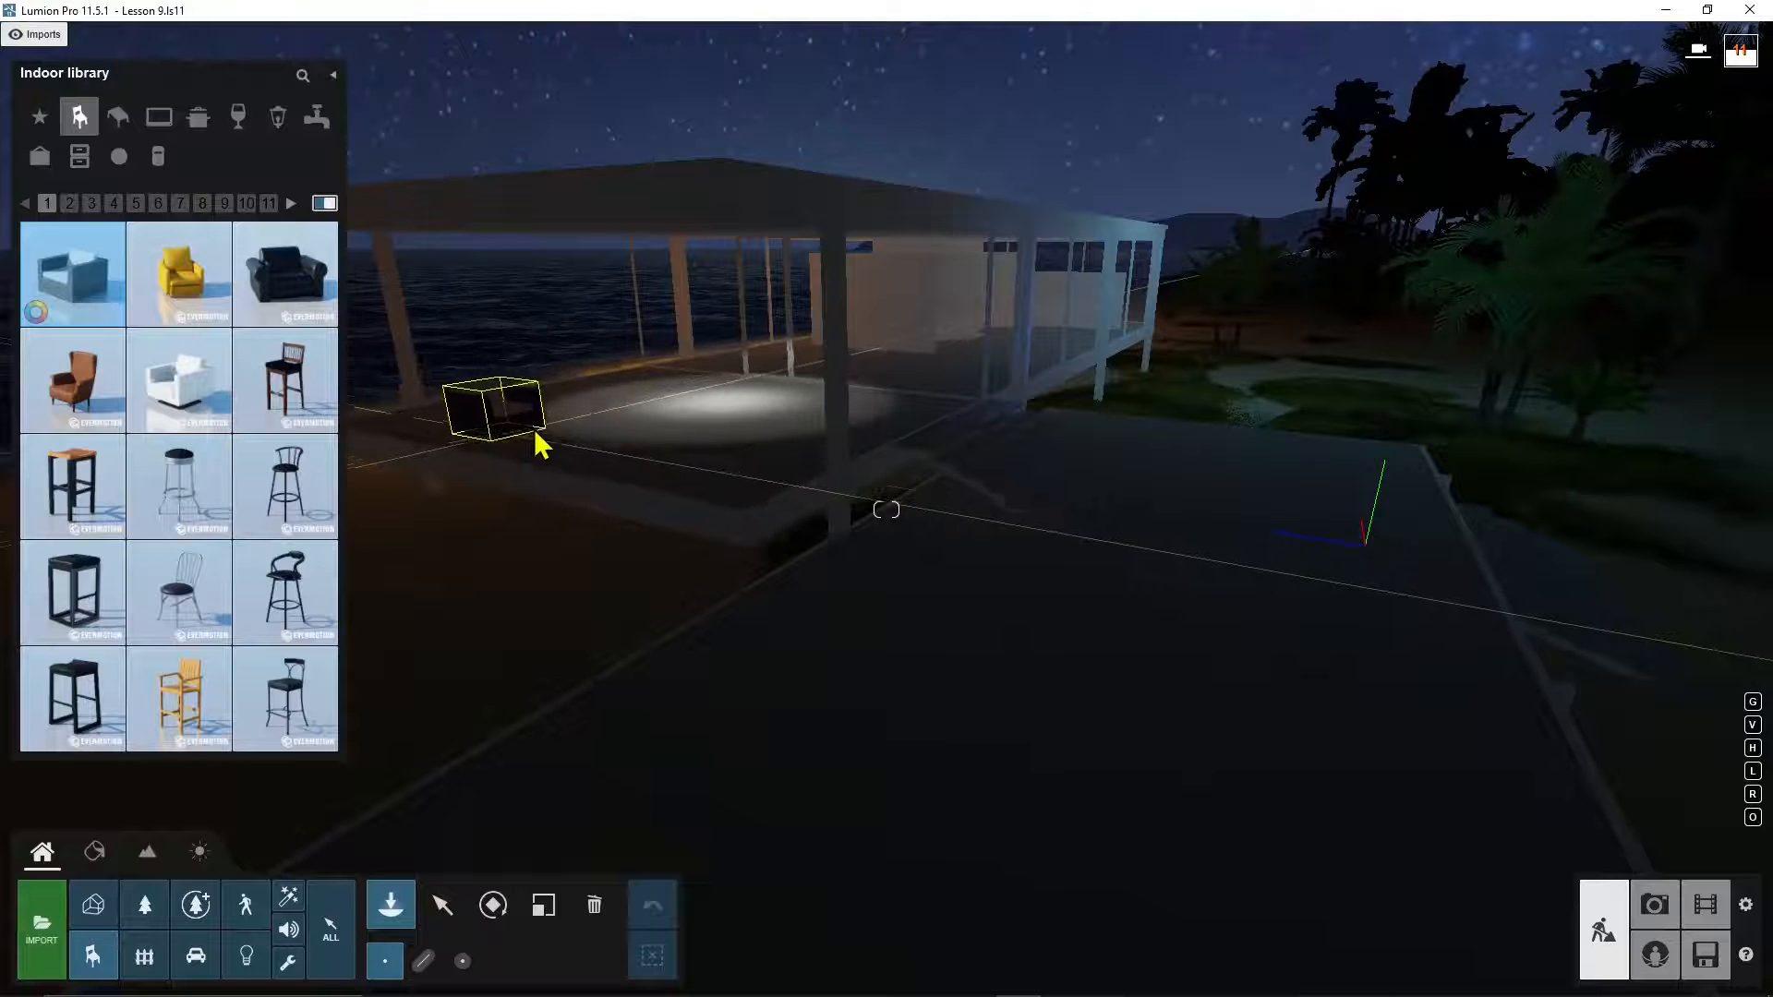
{"action": "left_click", "coordinate": [537, 432]}
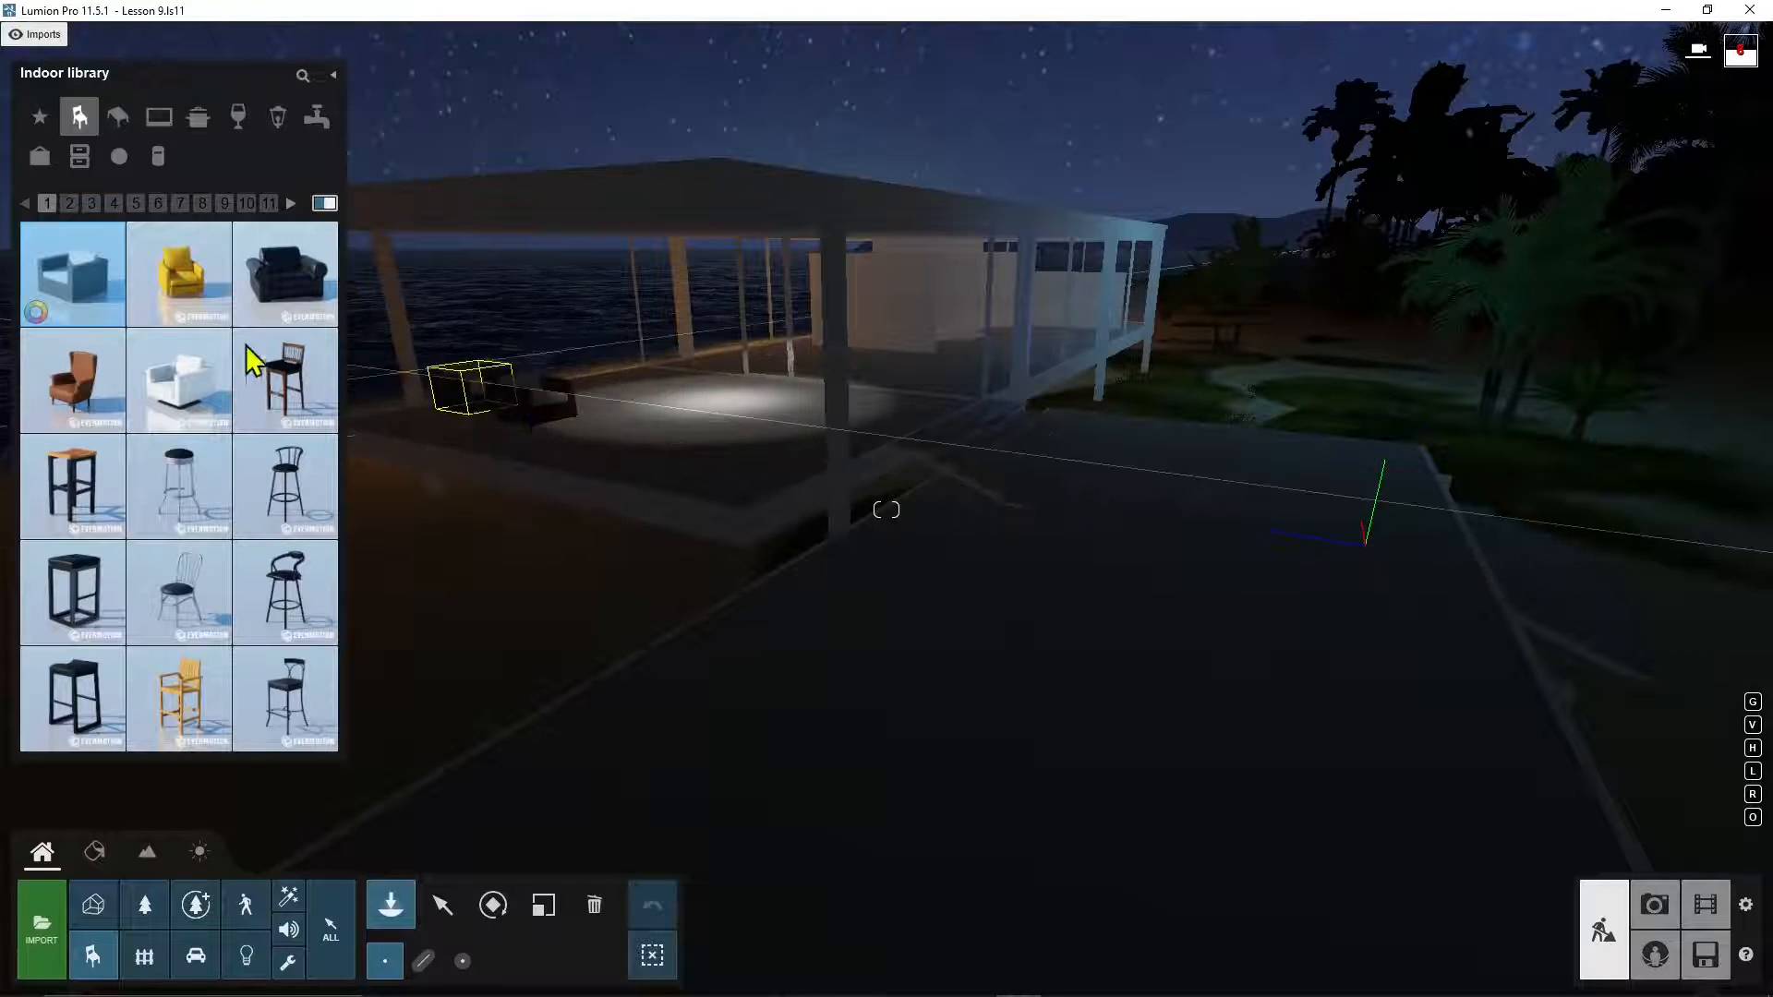
Step: Select the new armchair and tint its colour a pale pink
{"action": "left_click", "coordinate": [442, 906]}
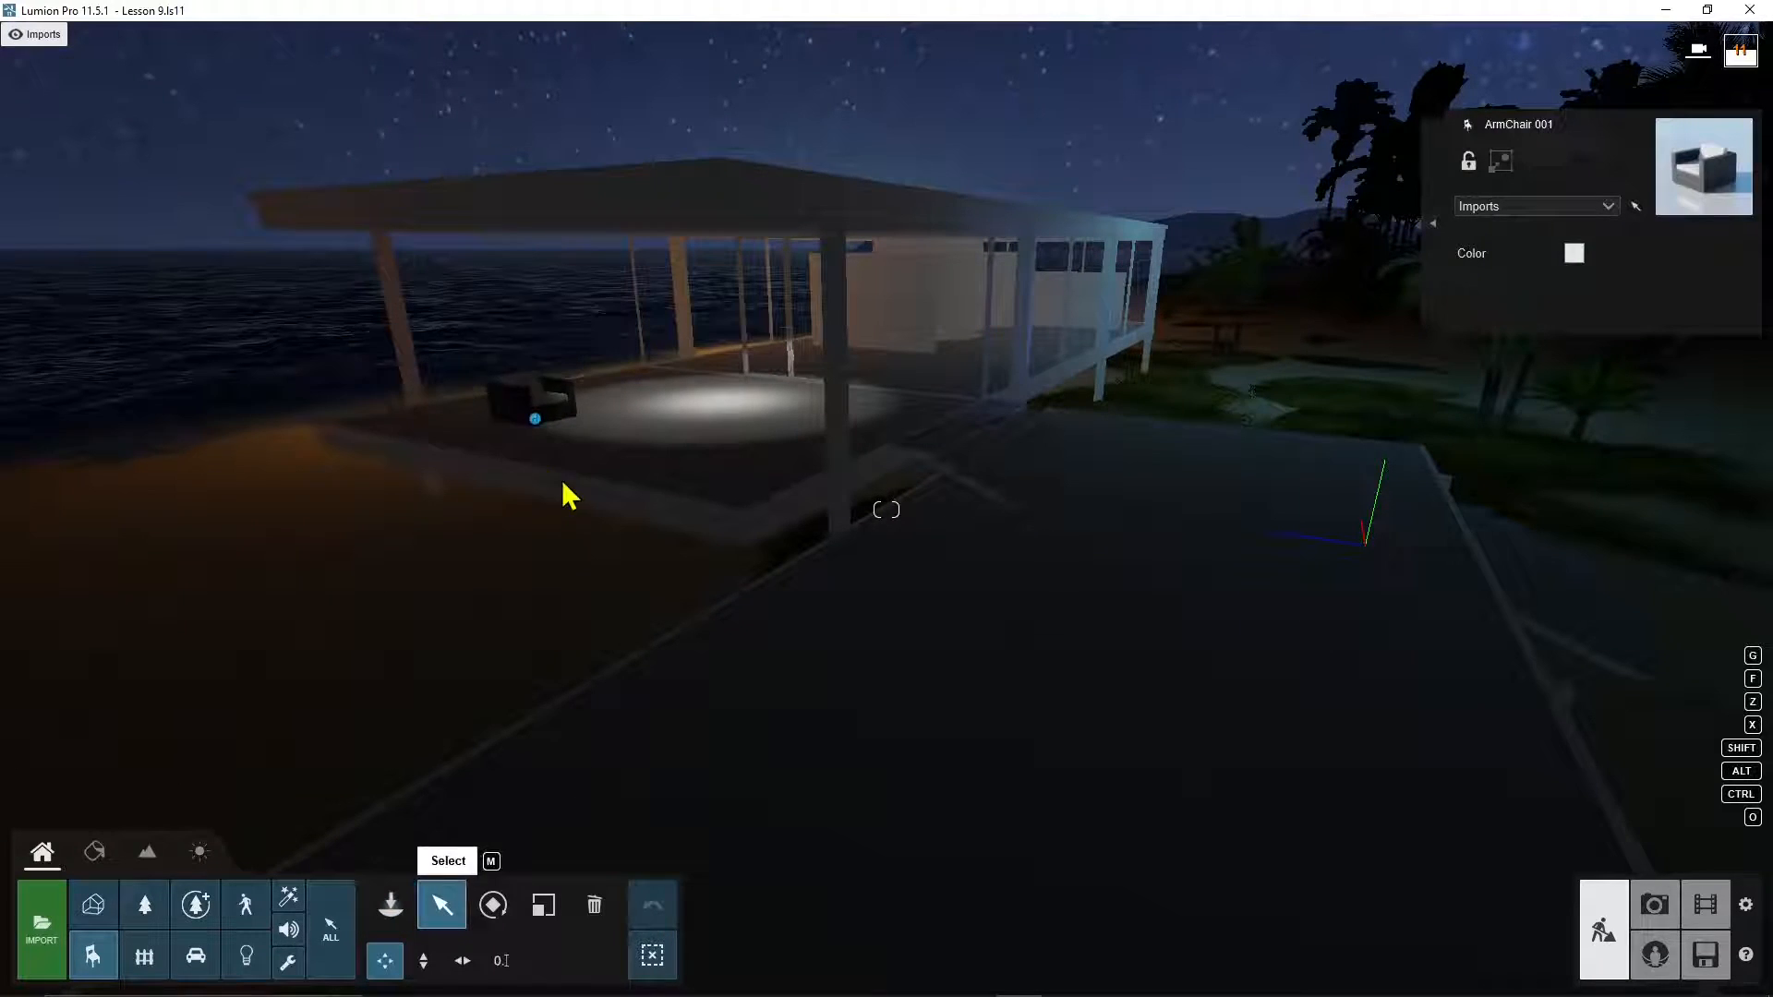
{"action": "left_click", "coordinate": [530, 412]}
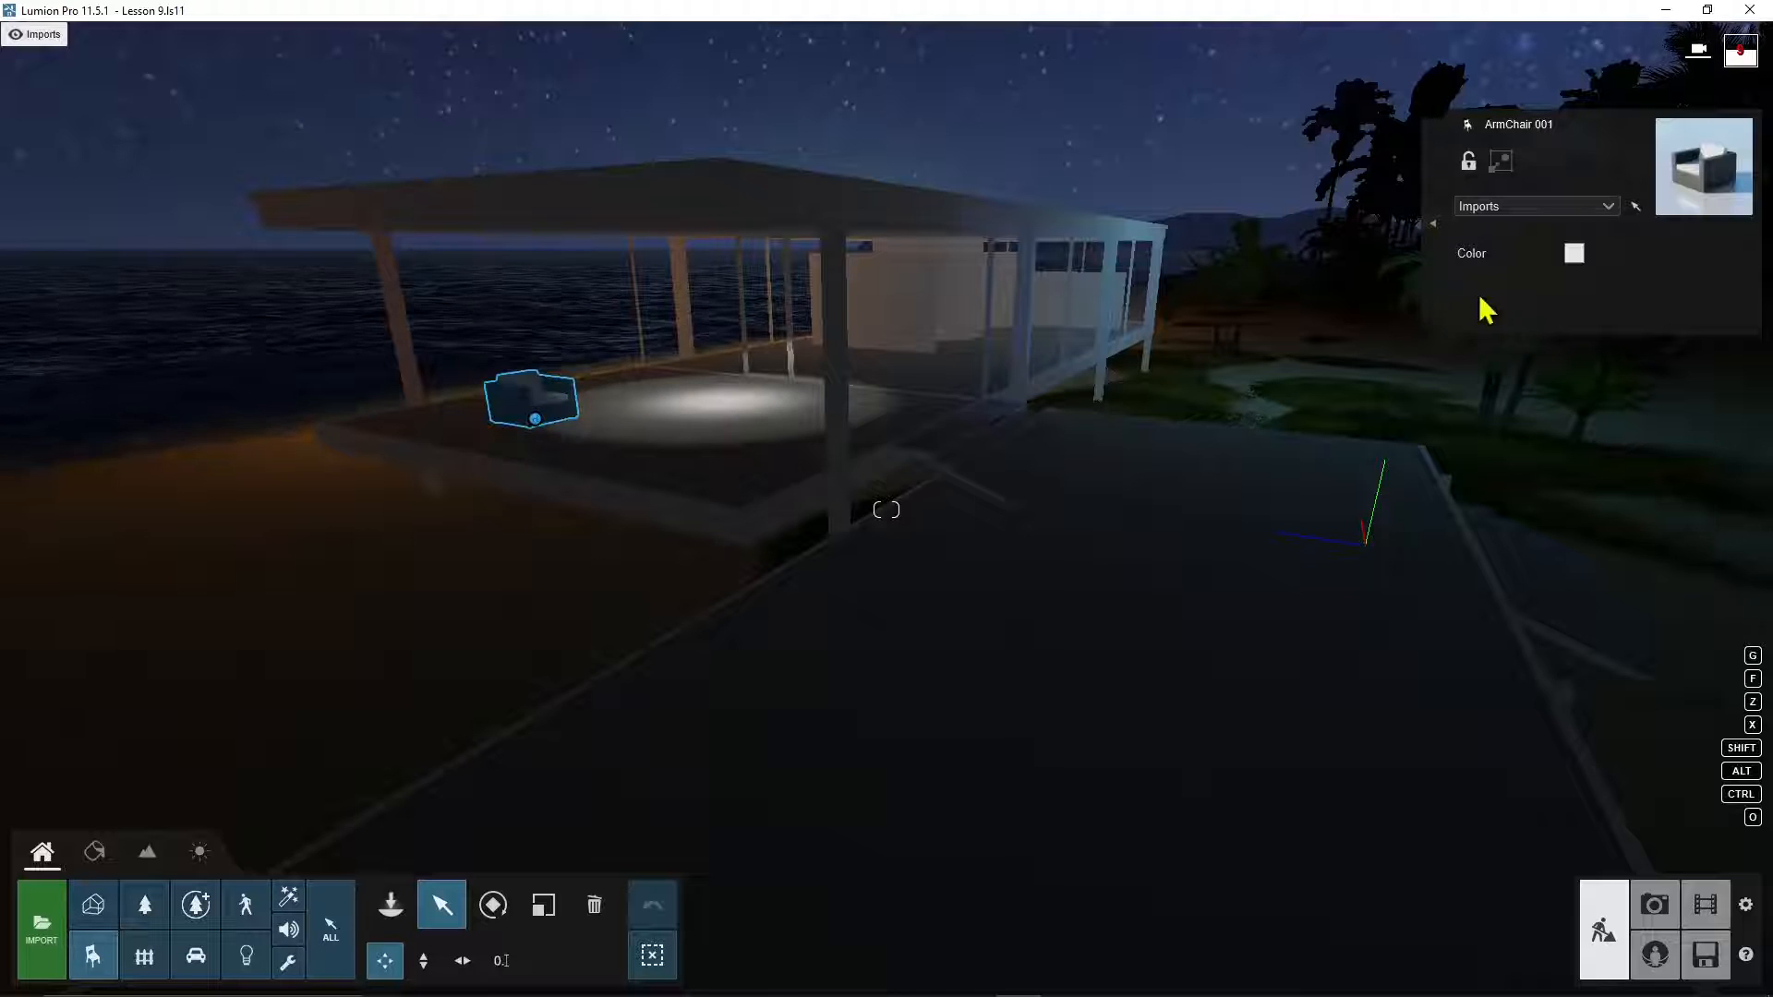
{"action": "left_click", "coordinate": [1574, 254]}
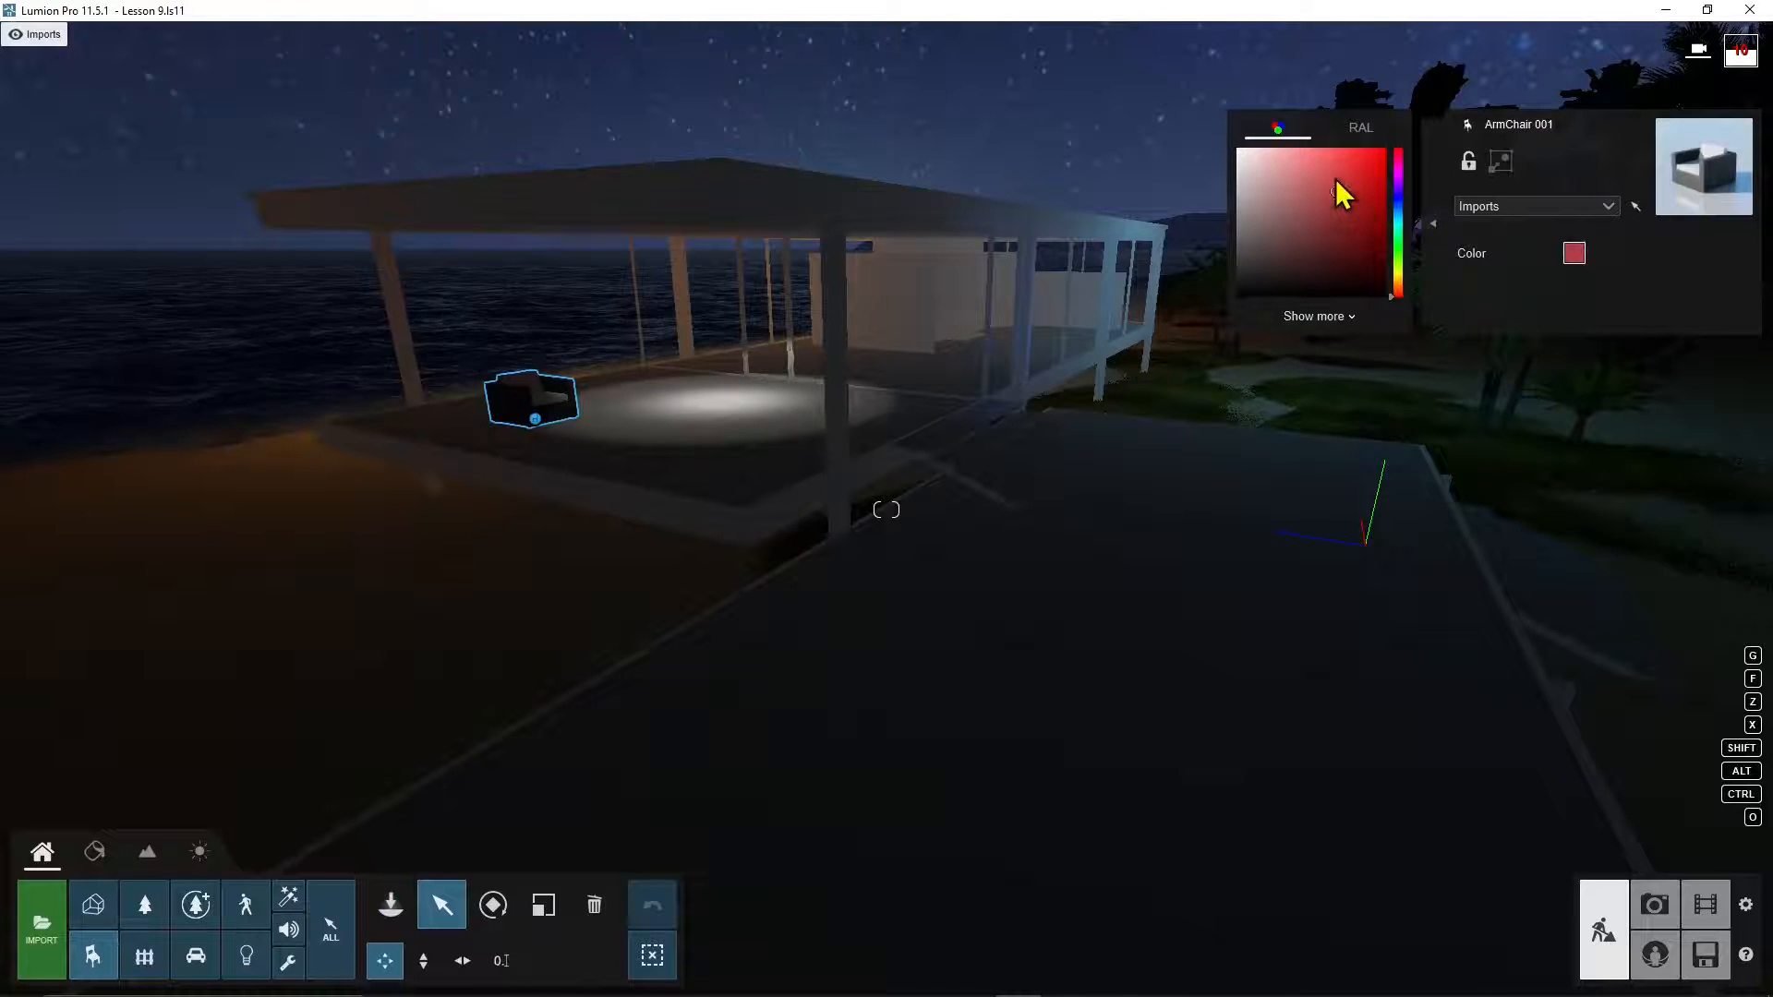
{"action": "left_click_drag", "start_coordinate": [1336, 180], "coordinate": [1361, 183]}
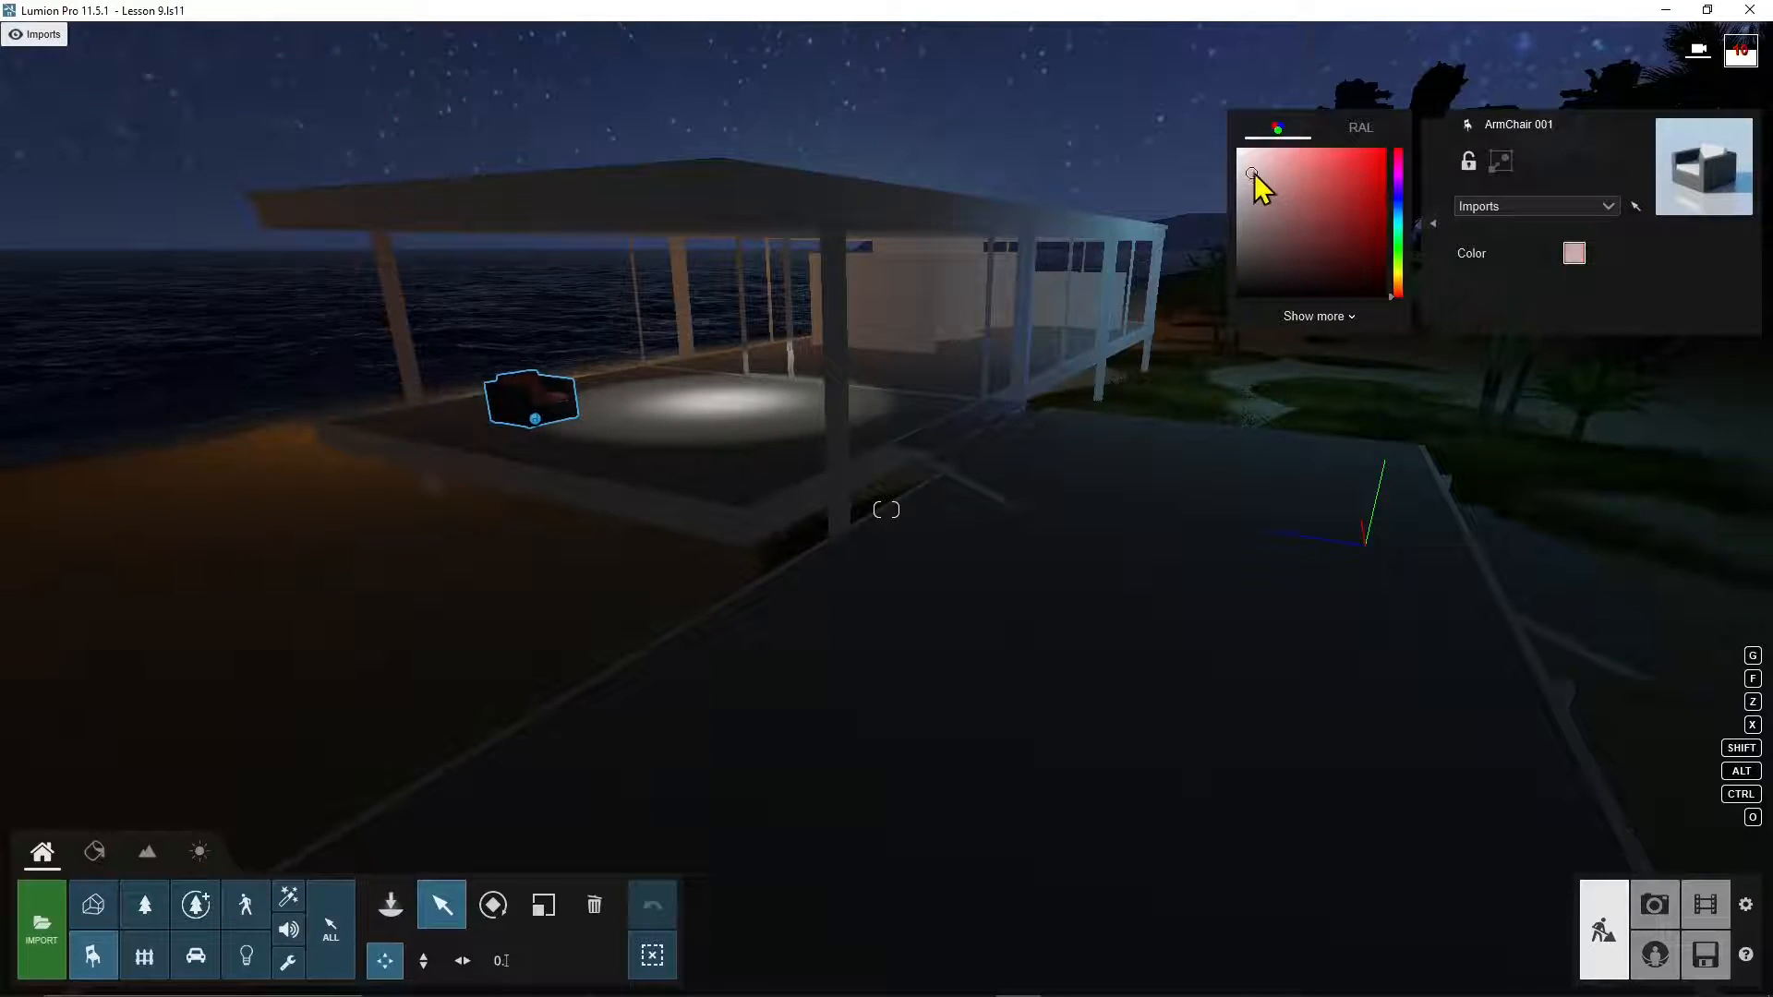
{"action": "left_click_drag", "start_coordinate": [1253, 173], "coordinate": [1261, 171]}
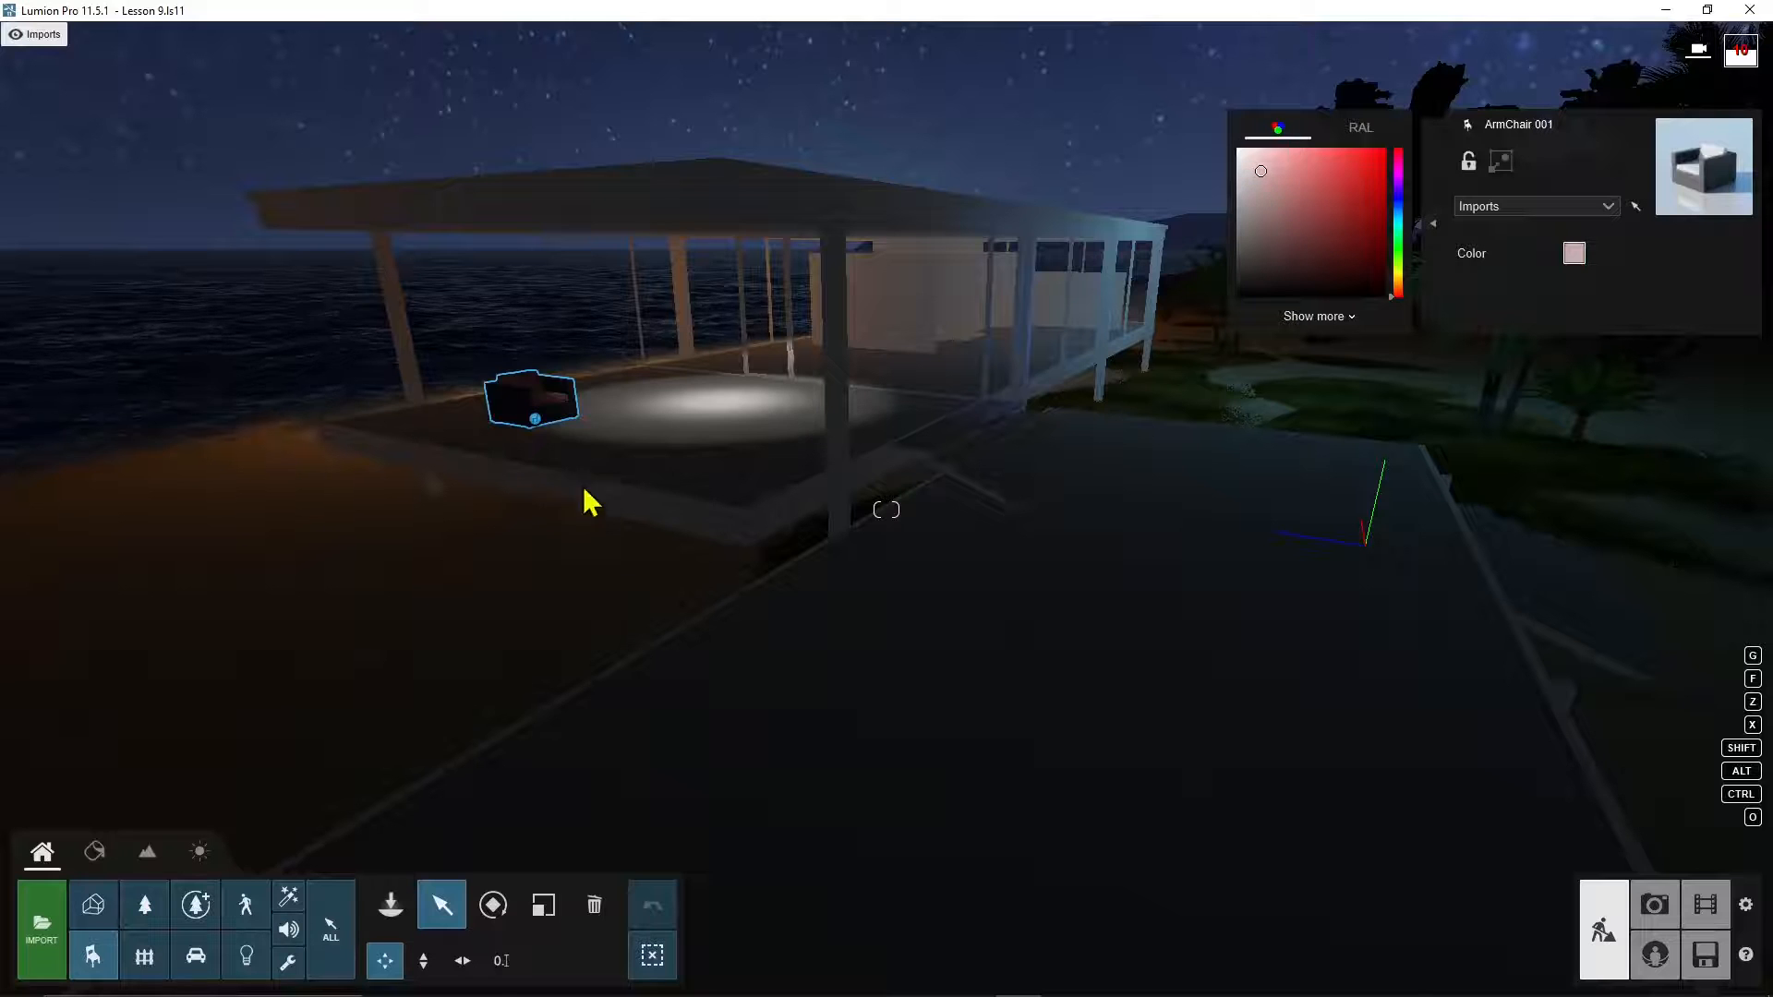
{"action": "left_click", "coordinate": [1247, 175]}
Step: Zoom in and out to inspect the pink armchair on the terrace deck
{"action": "scroll", "coordinate": [676, 487], "scroll_direction": "down", "scroll_amount": 5}
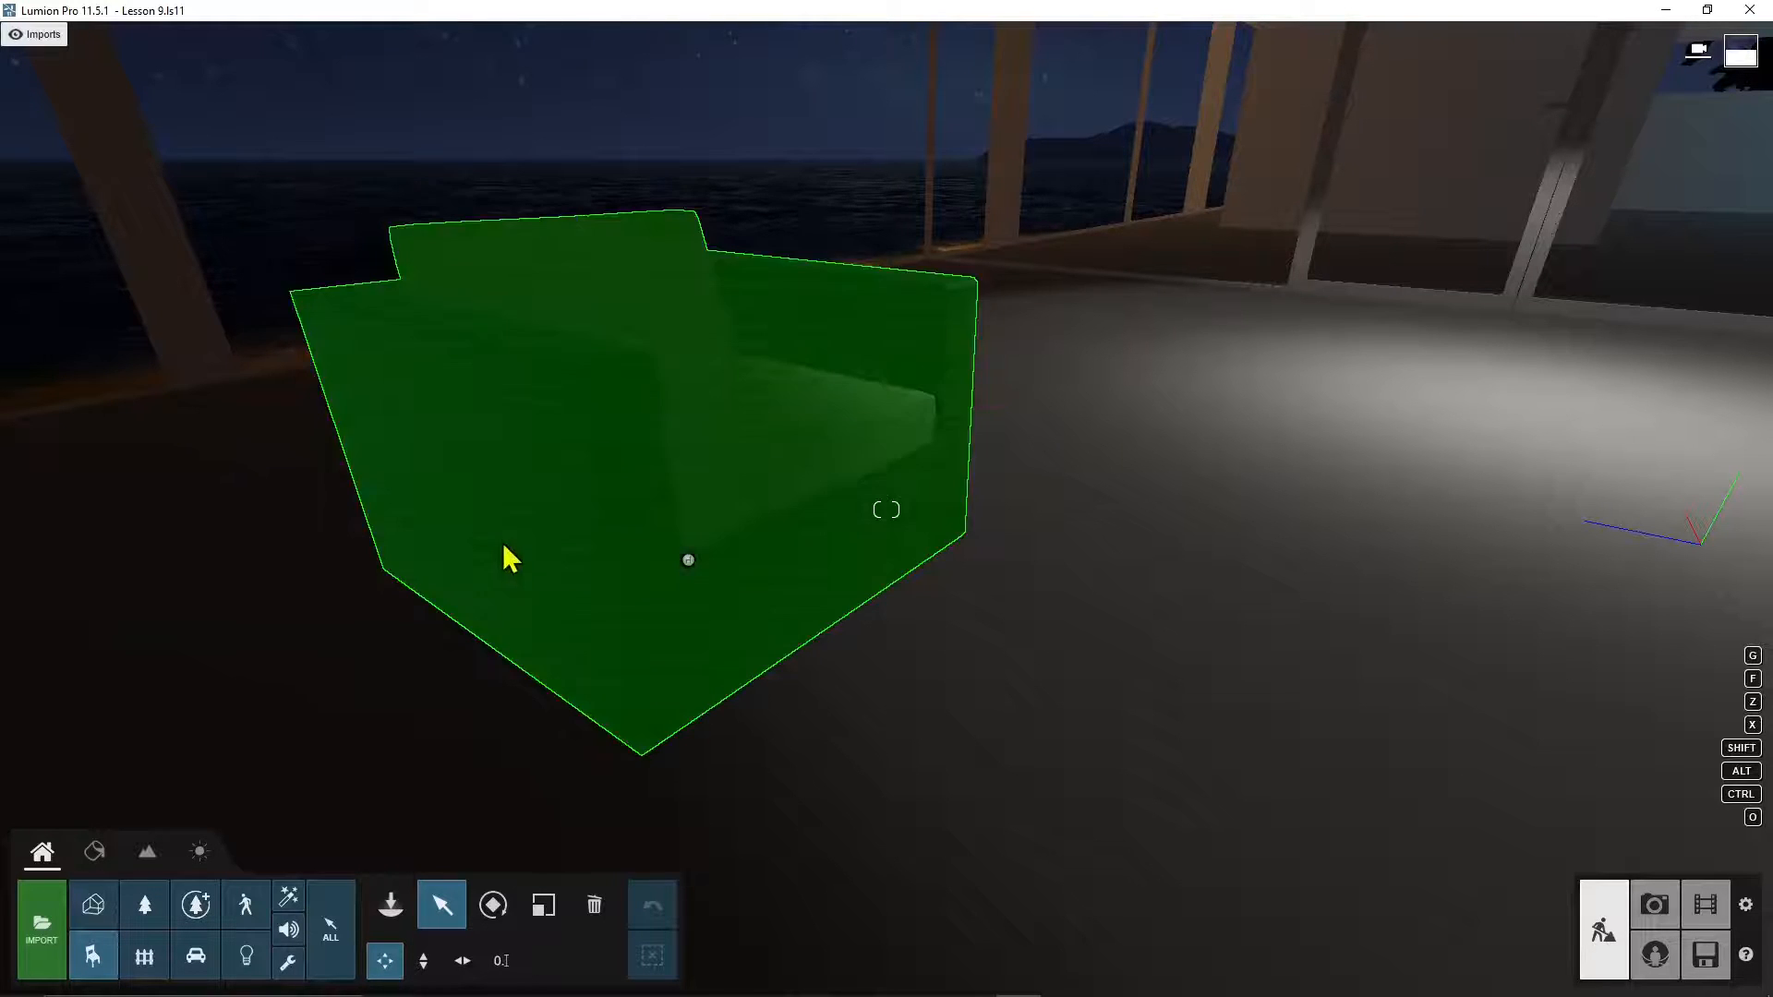
{"action": "scroll", "coordinate": [509, 559], "scroll_direction": "up", "scroll_amount": 5}
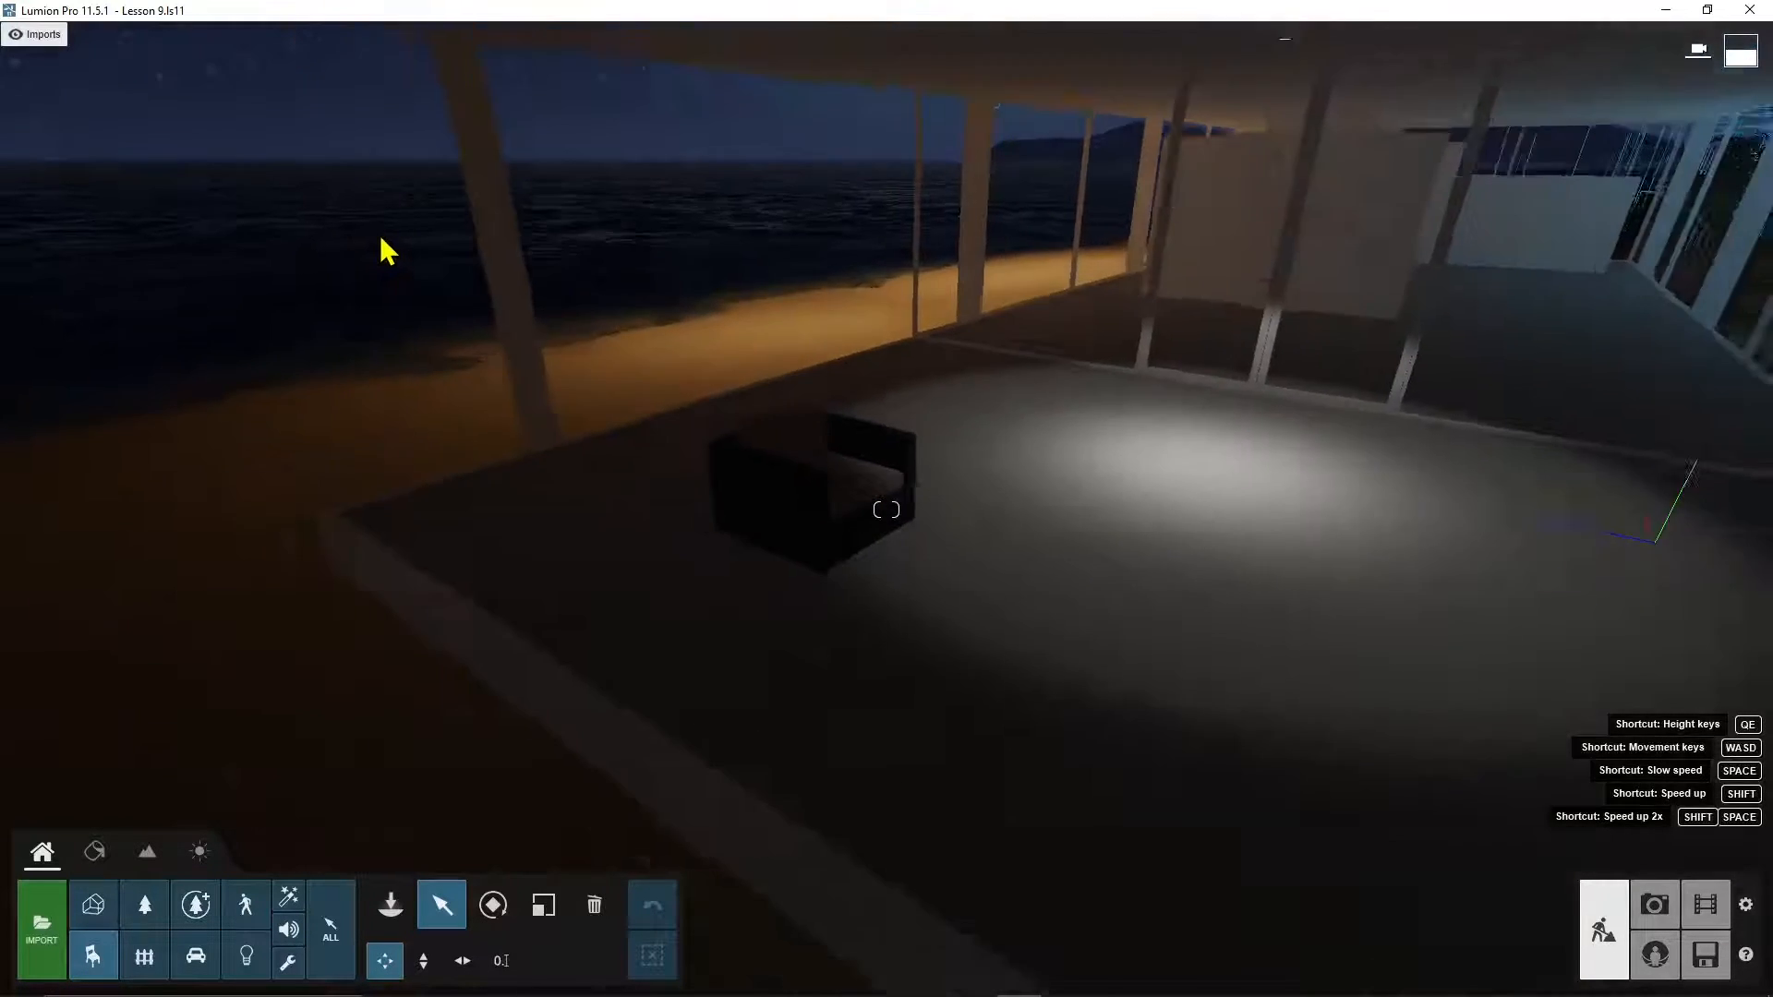
{"action": "scroll", "coordinate": [386, 251], "scroll_direction": "down", "scroll_amount": 10}
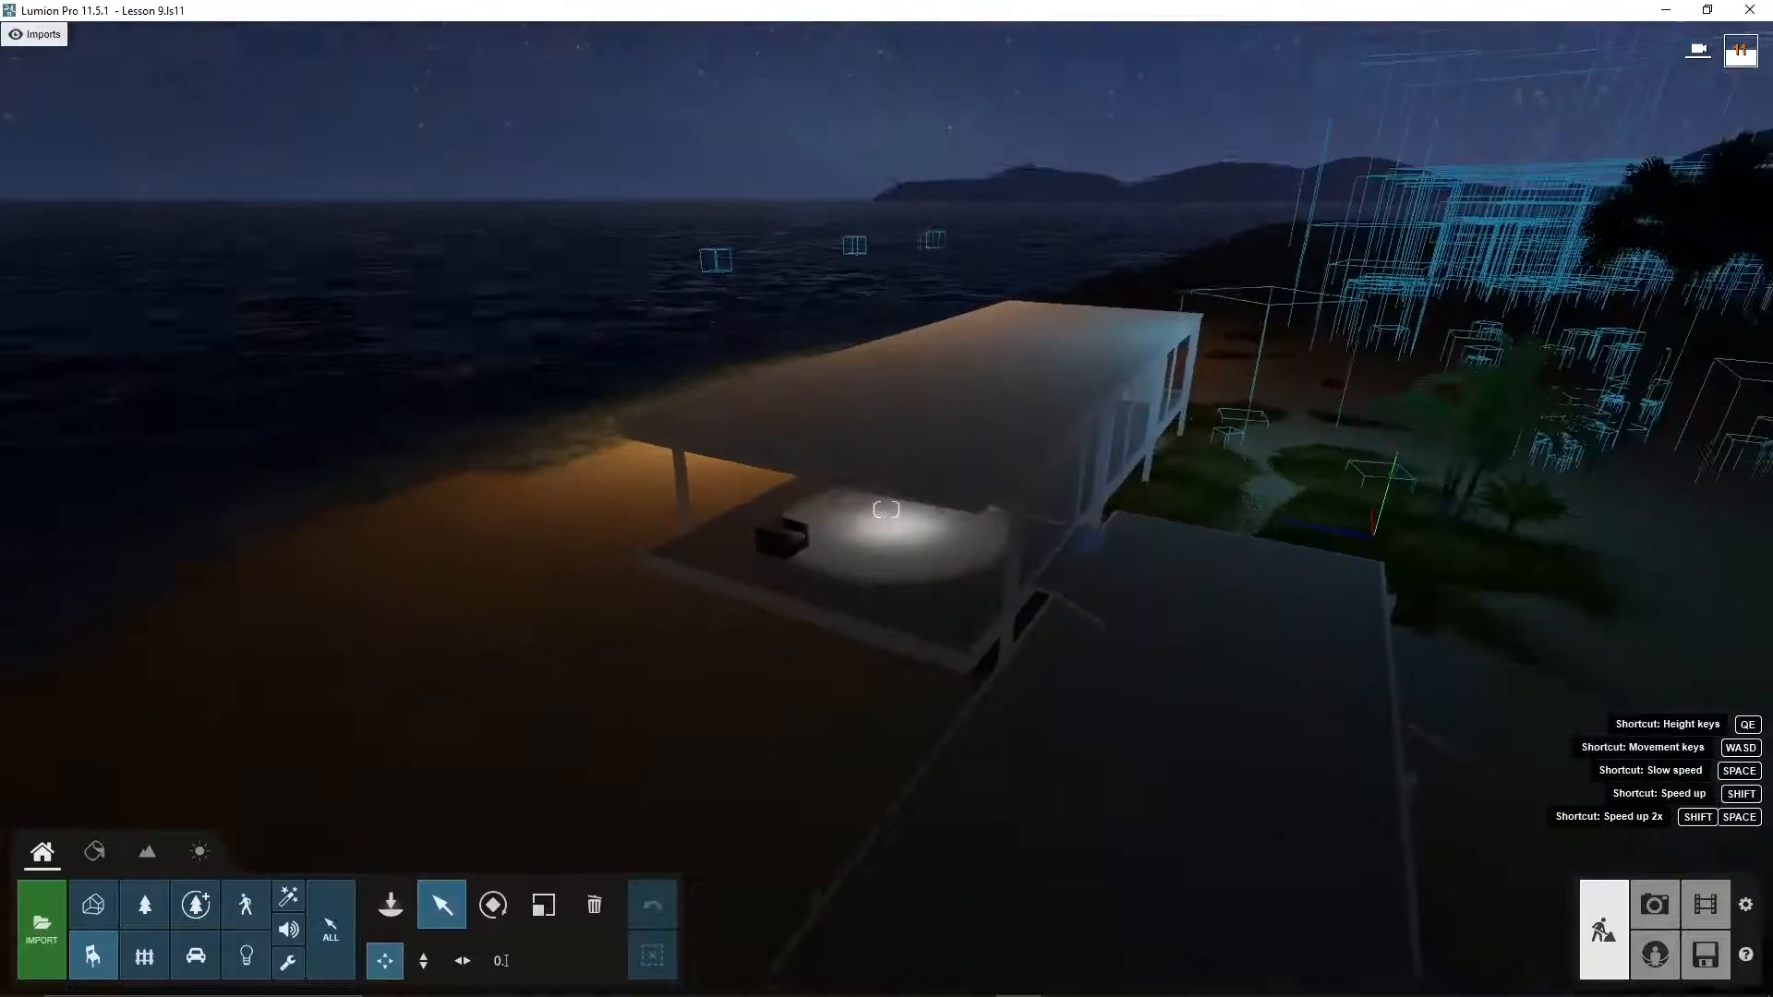
{"action": "scroll", "coordinate": [885, 510], "scroll_direction": "up", "scroll_amount": 10}
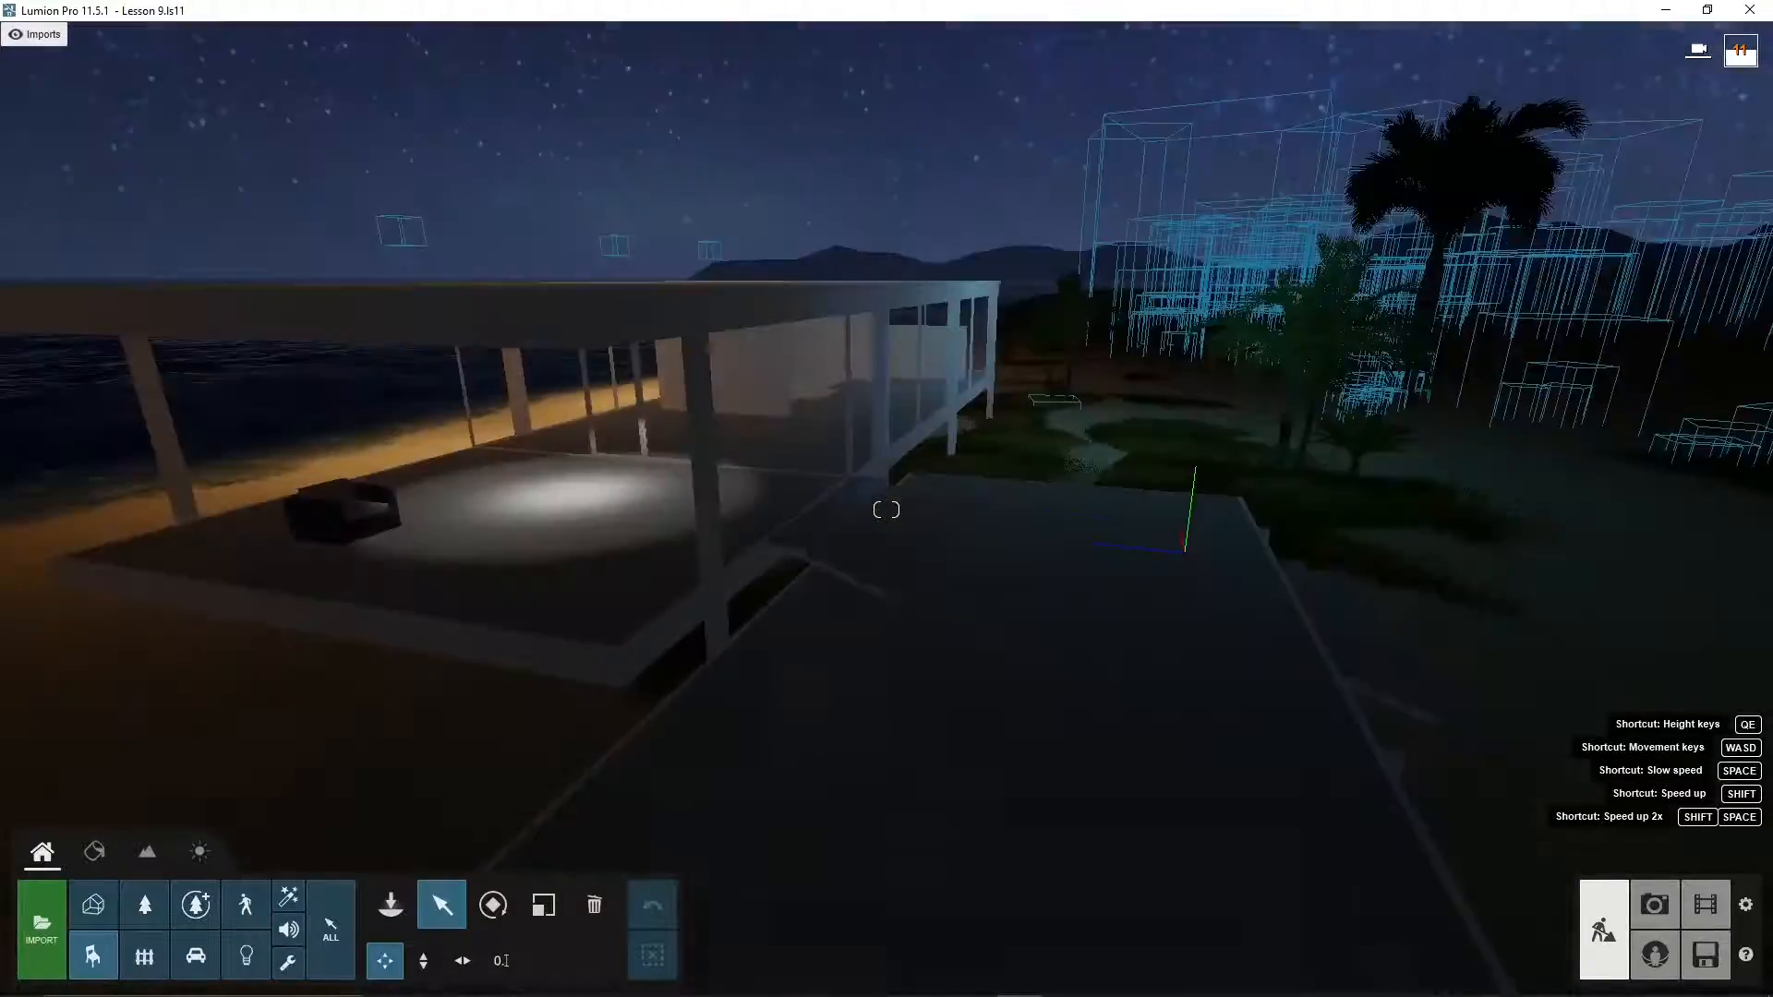
{"action": "scroll", "coordinate": [886, 510], "scroll_direction": "down", "scroll_amount": 5}
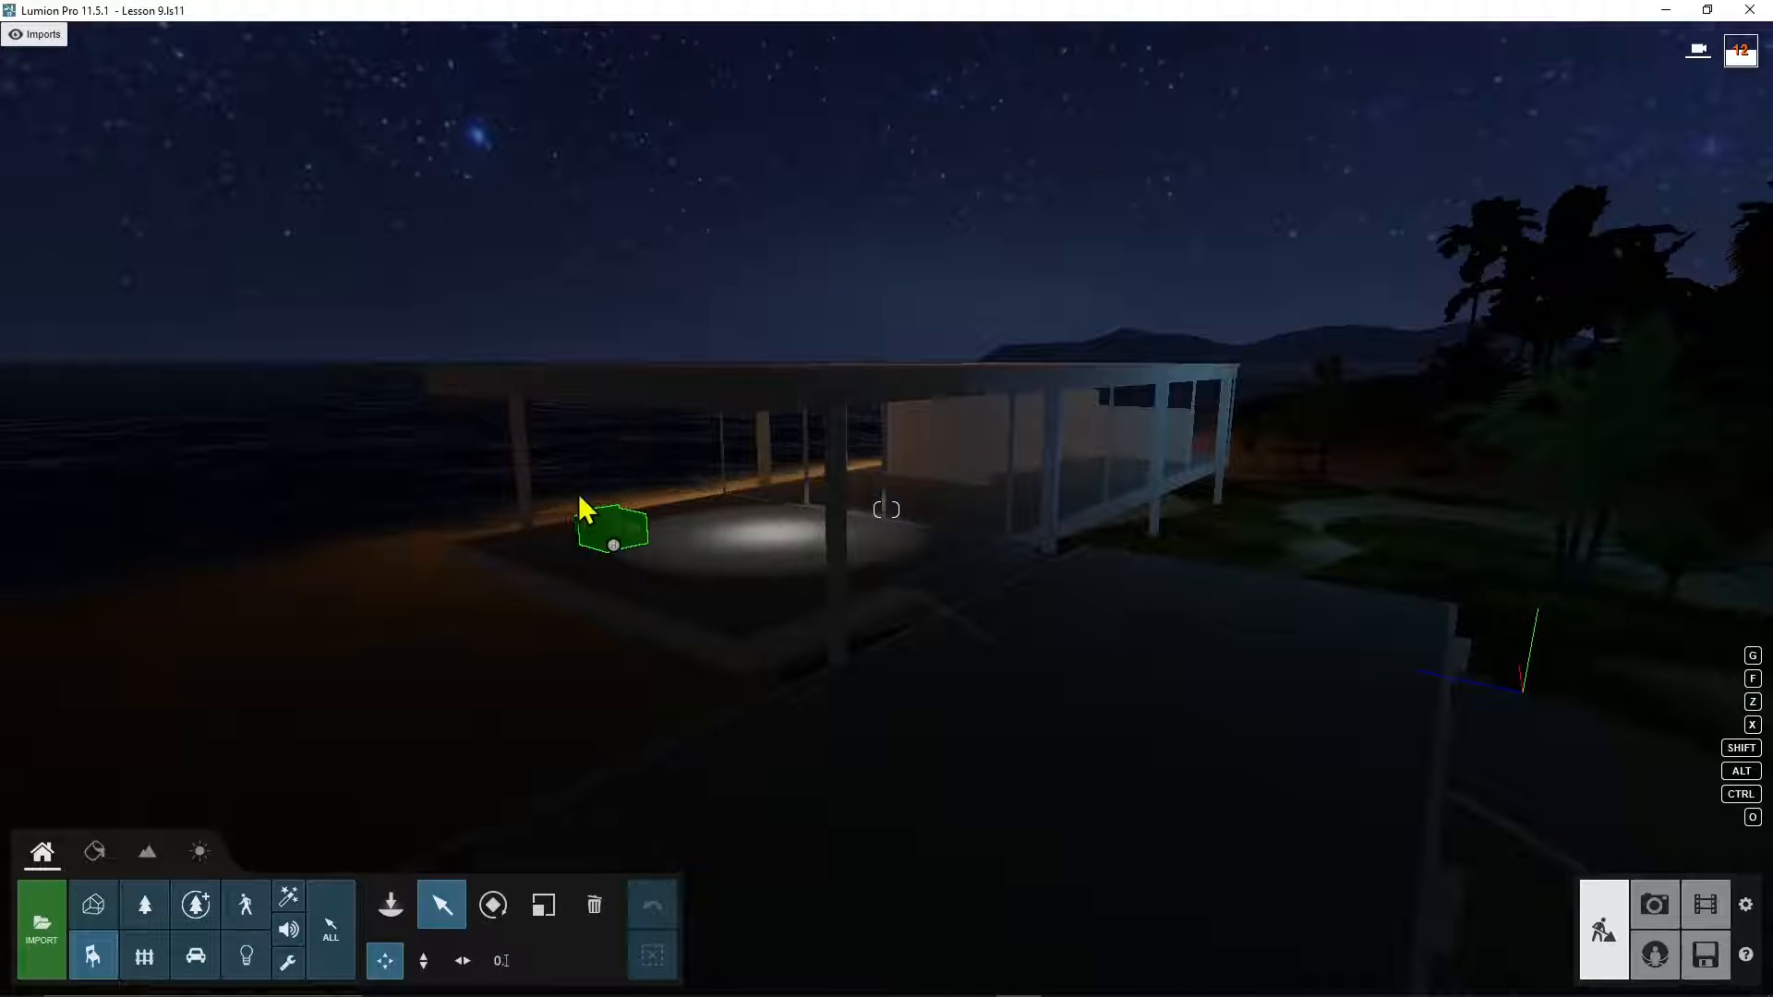
Step: Switch to materials and pick the Floor_Stone surface to edit its Color material
{"action": "left_click", "coordinate": [96, 852]}
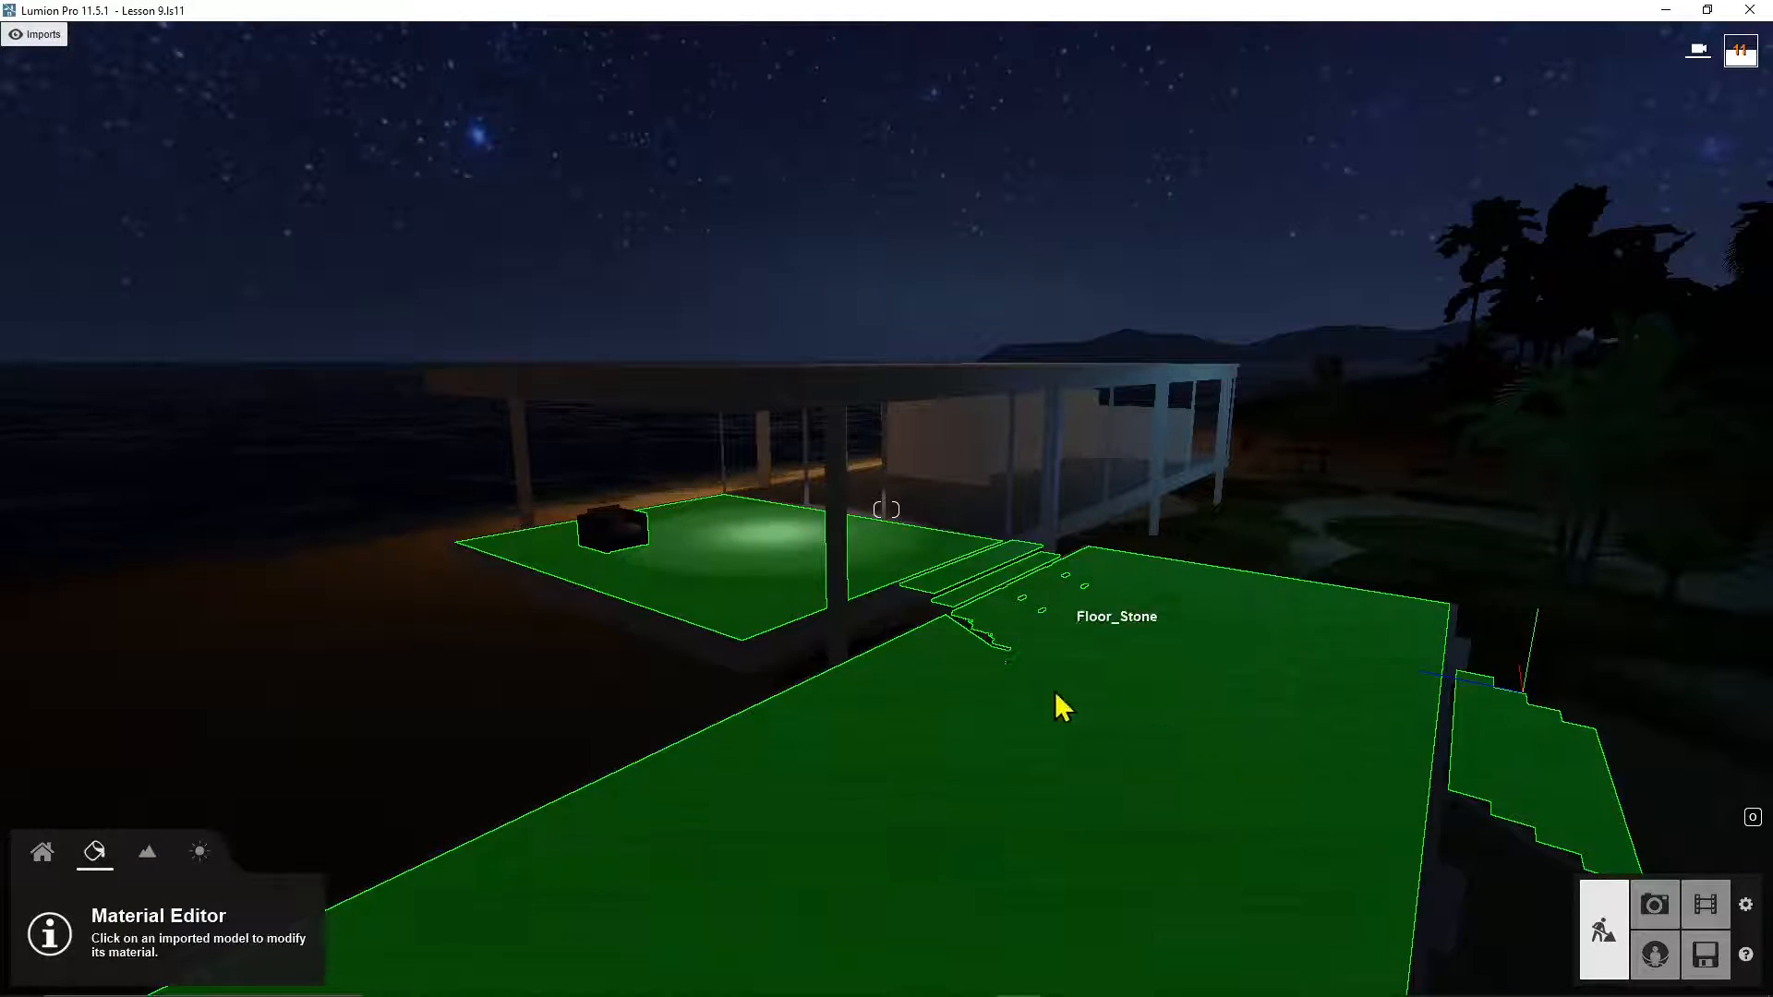
{"action": "left_click", "coordinate": [1134, 654]}
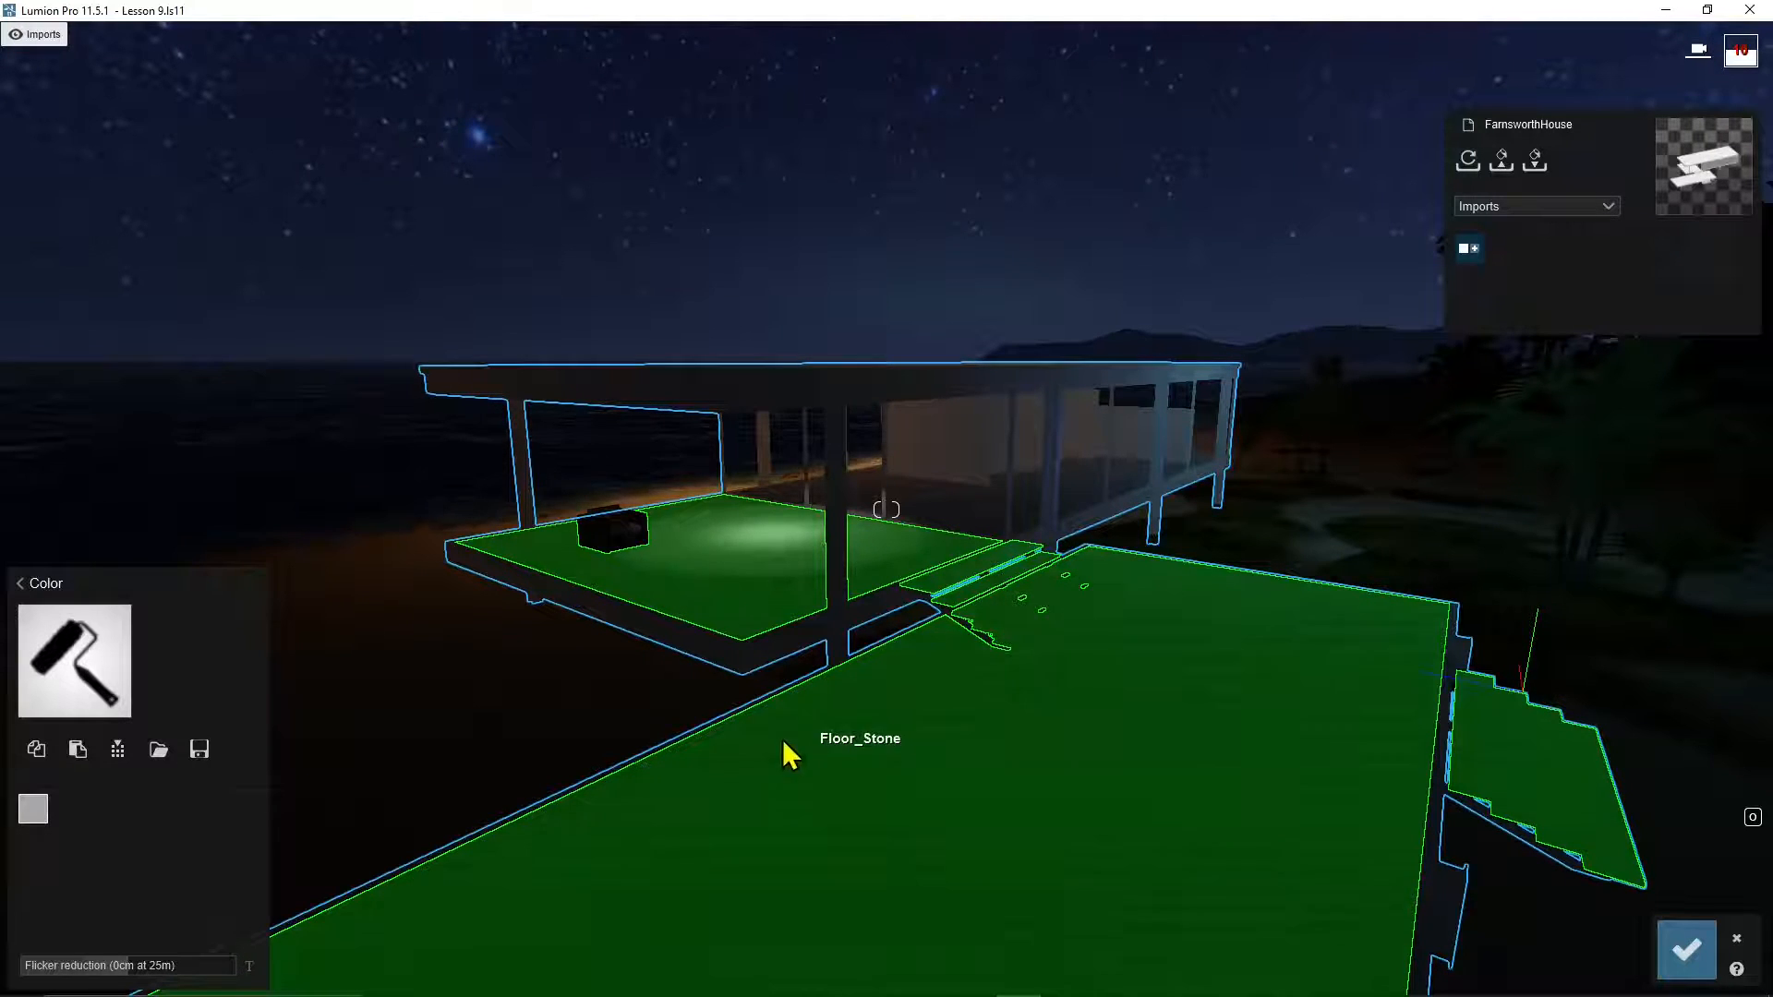
Step: Open the material library and browse the Various and Indoor categories
{"action": "left_click", "coordinate": [26, 599]}
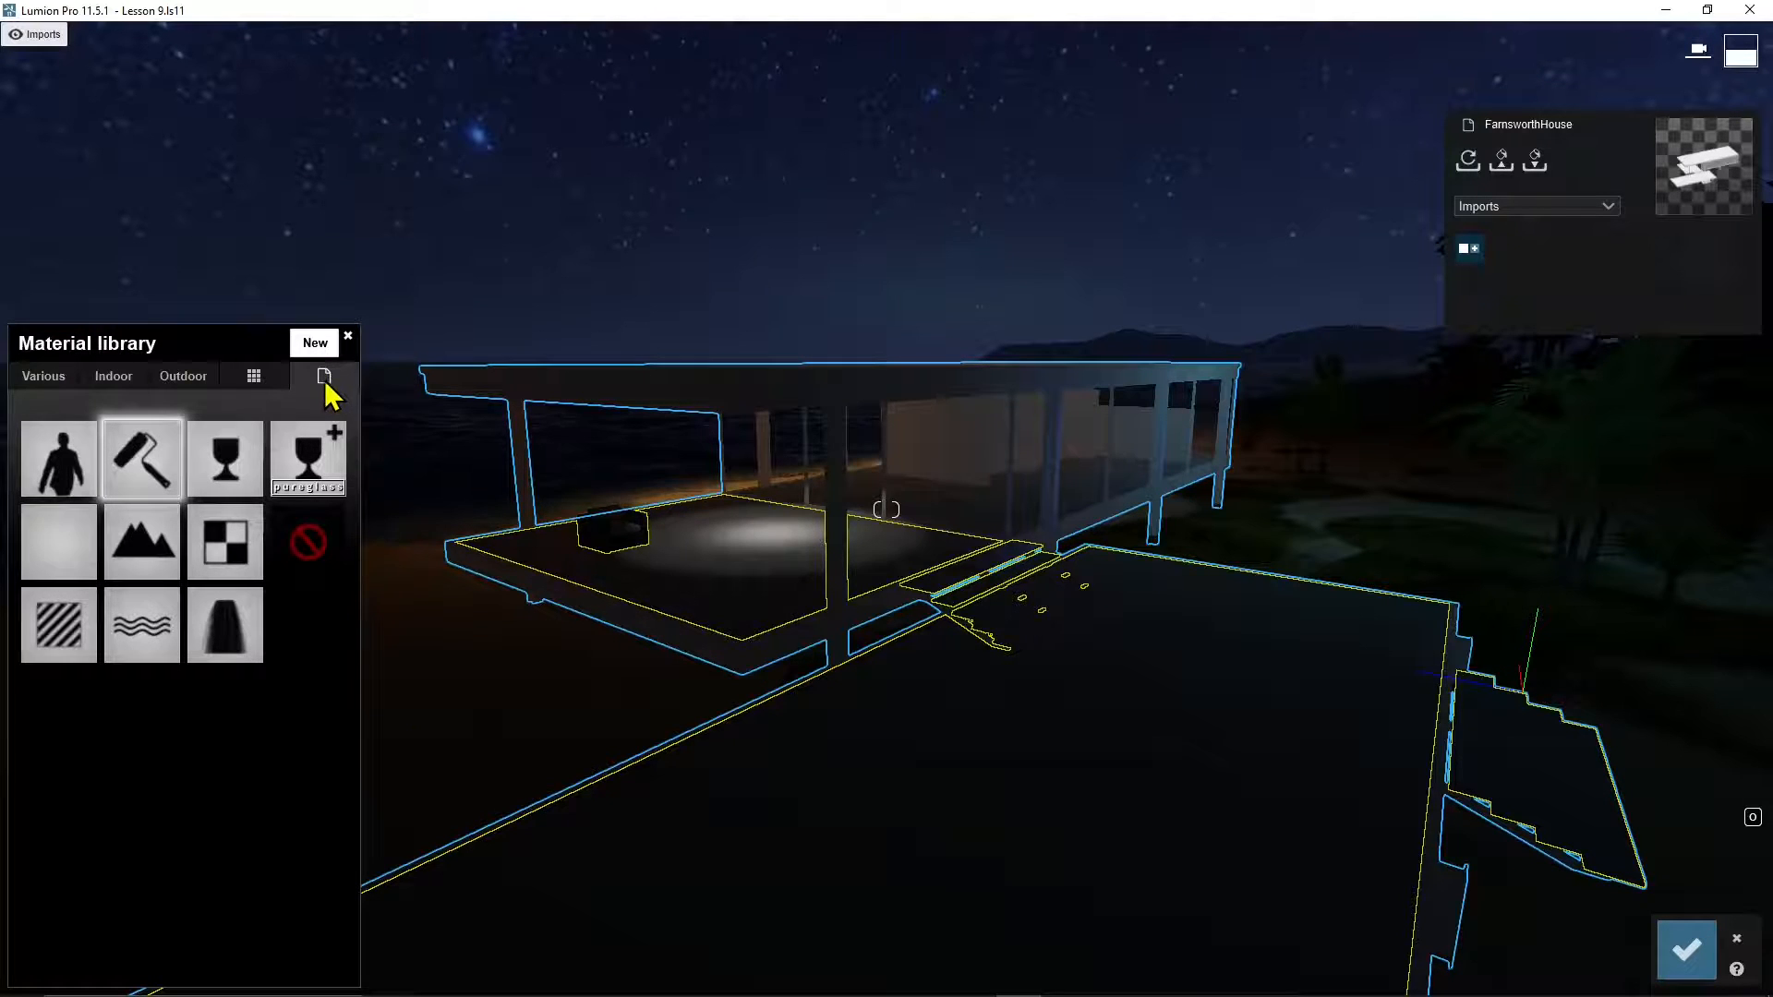
{"action": "left_click", "coordinate": [141, 458]}
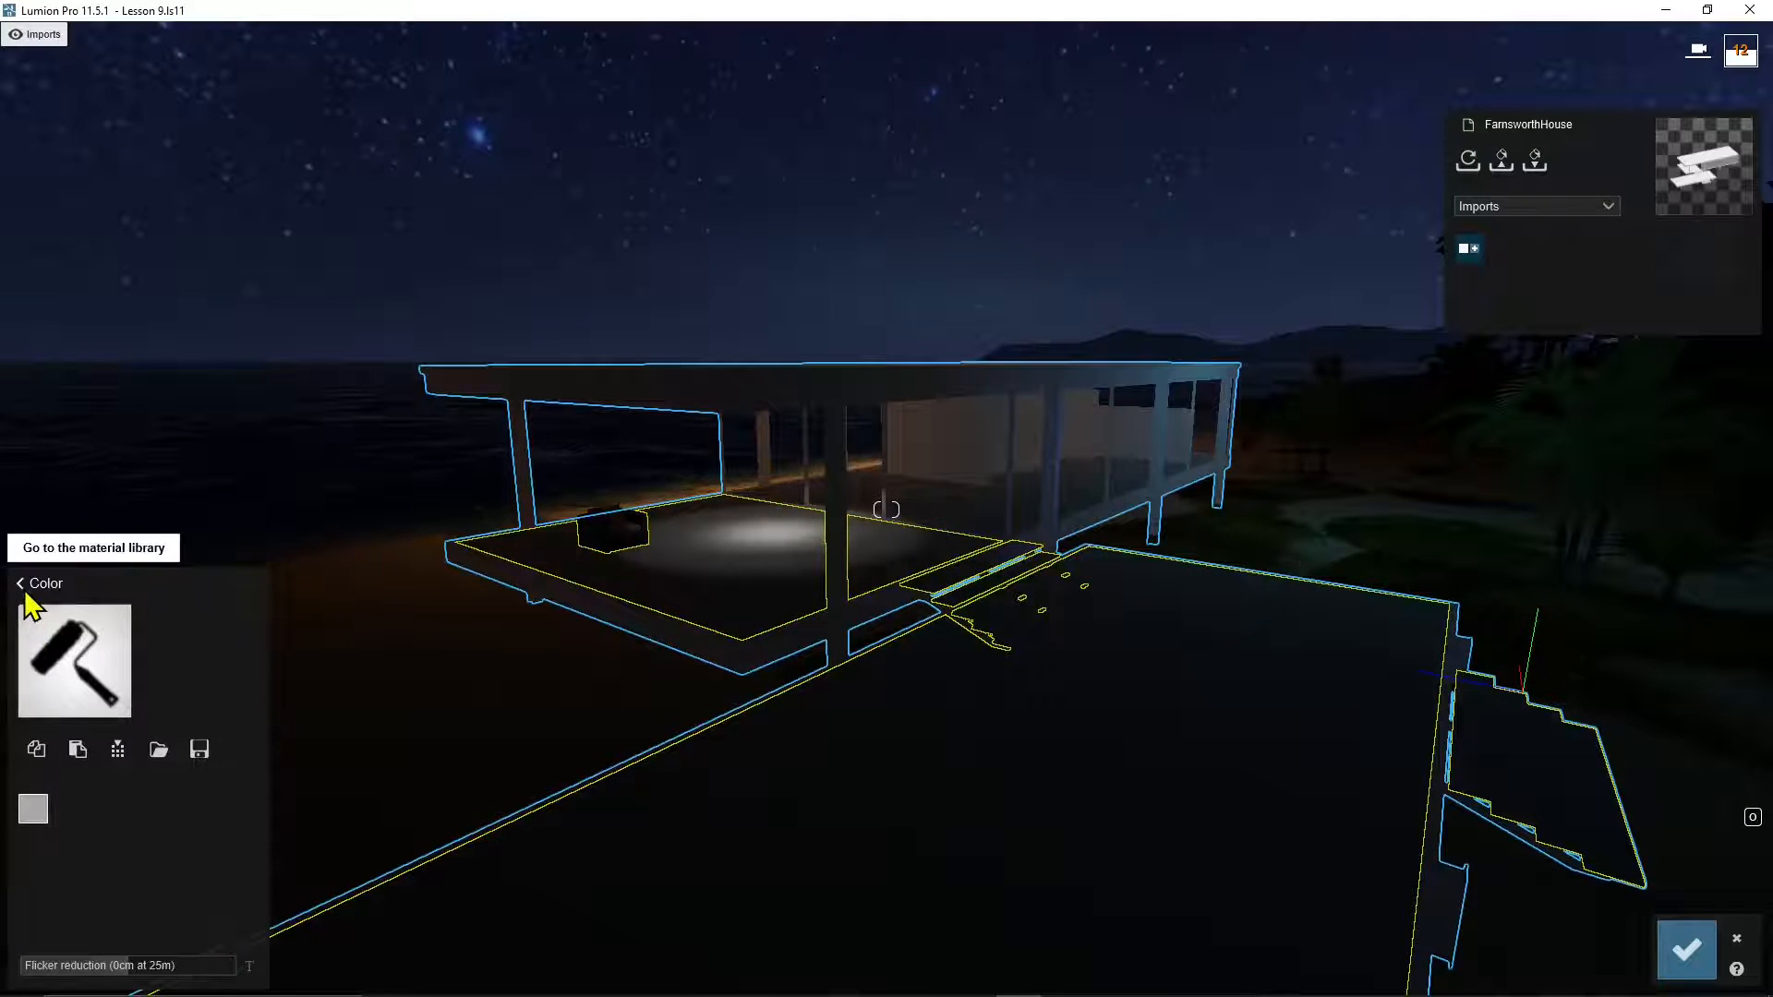
{"action": "left_click", "coordinate": [27, 583]}
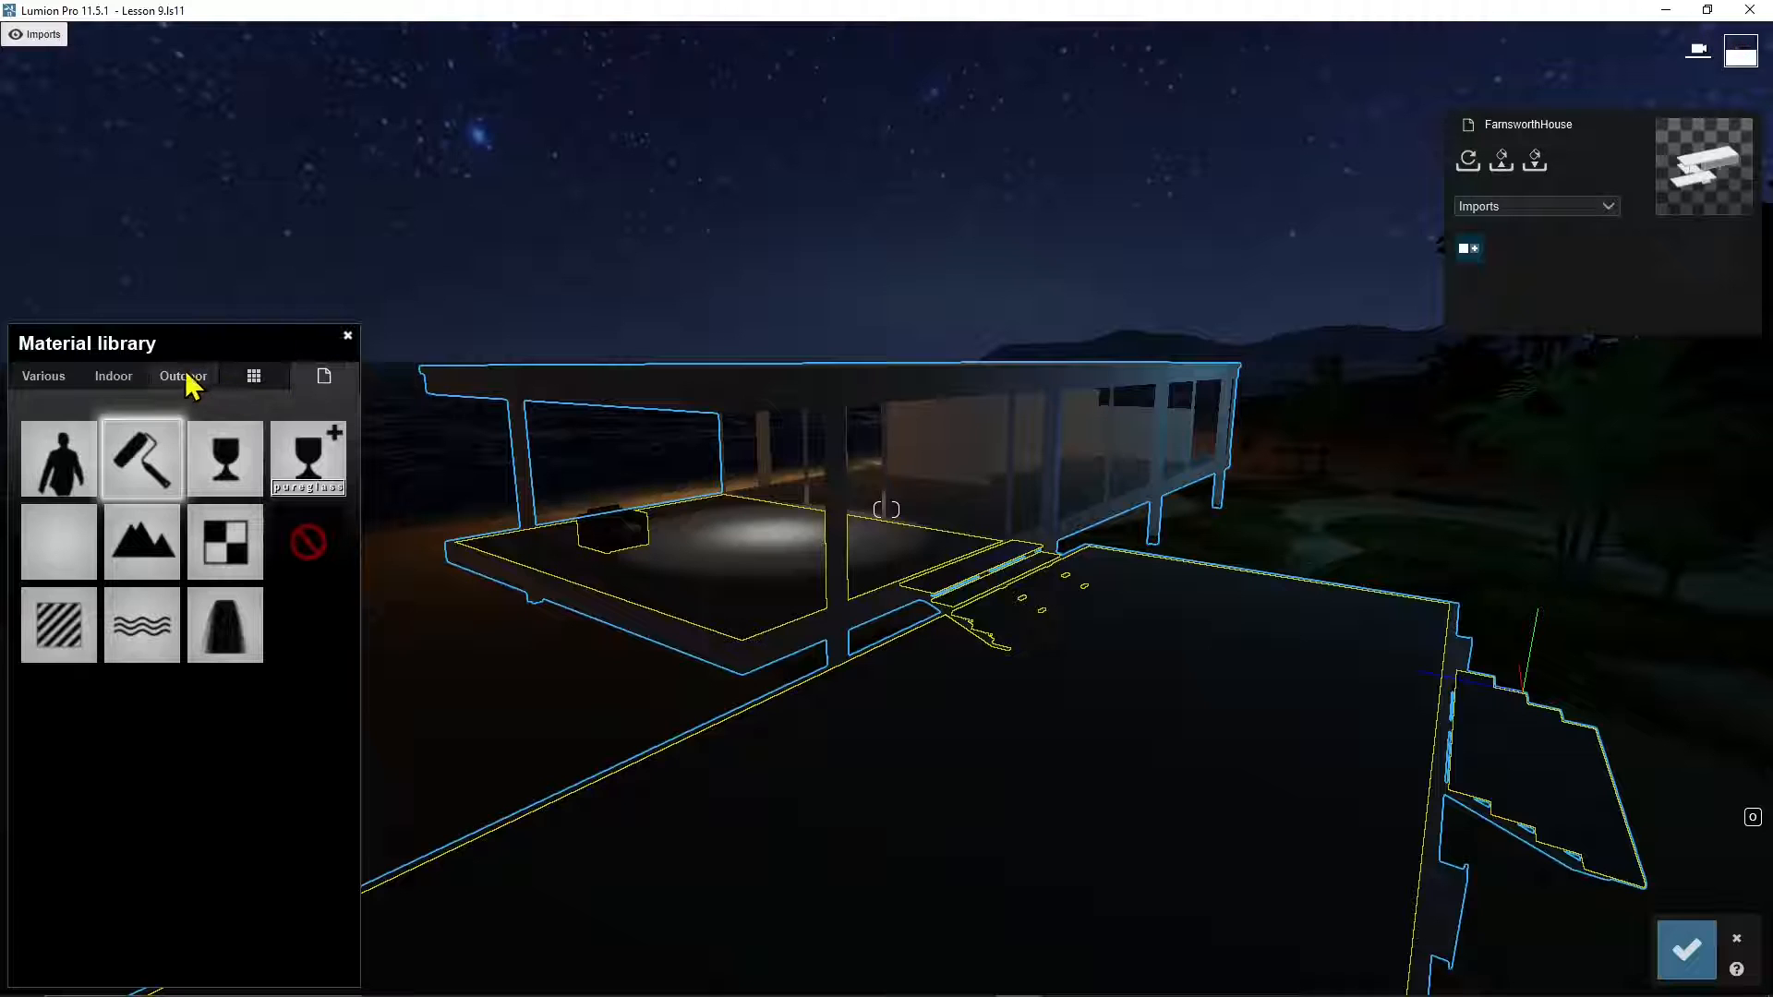
{"action": "left_click", "coordinate": [44, 379]}
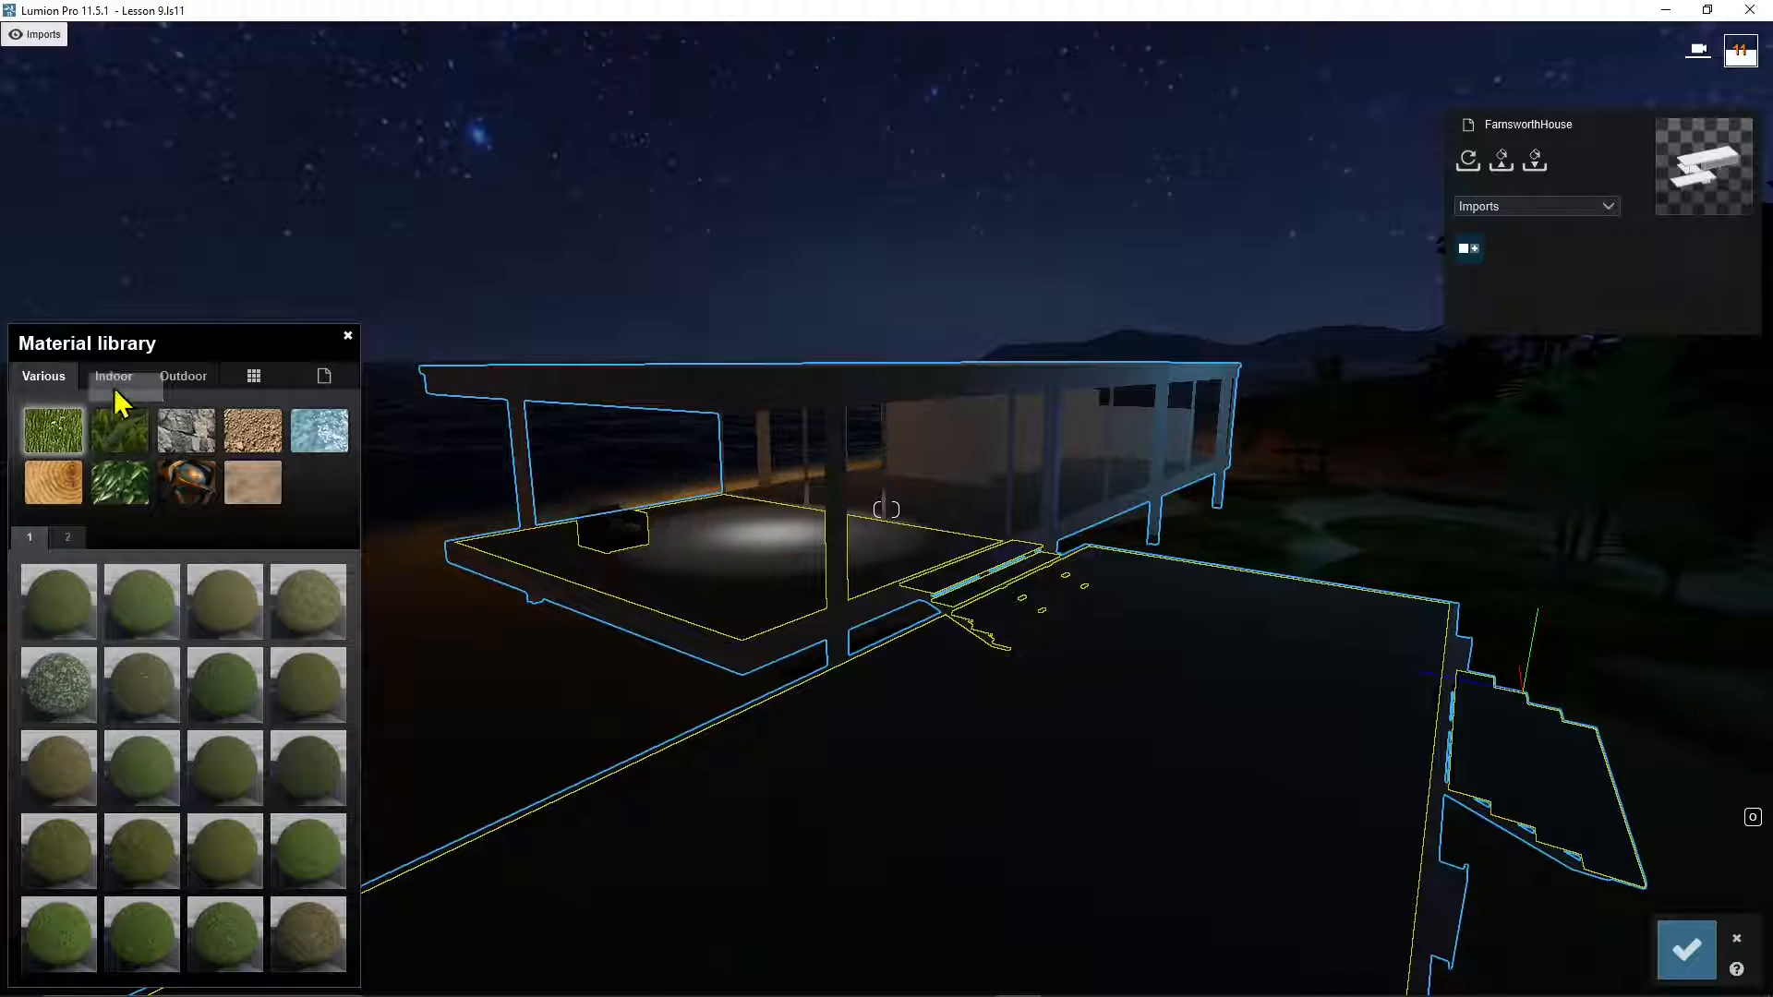
{"action": "left_click", "coordinate": [114, 376]}
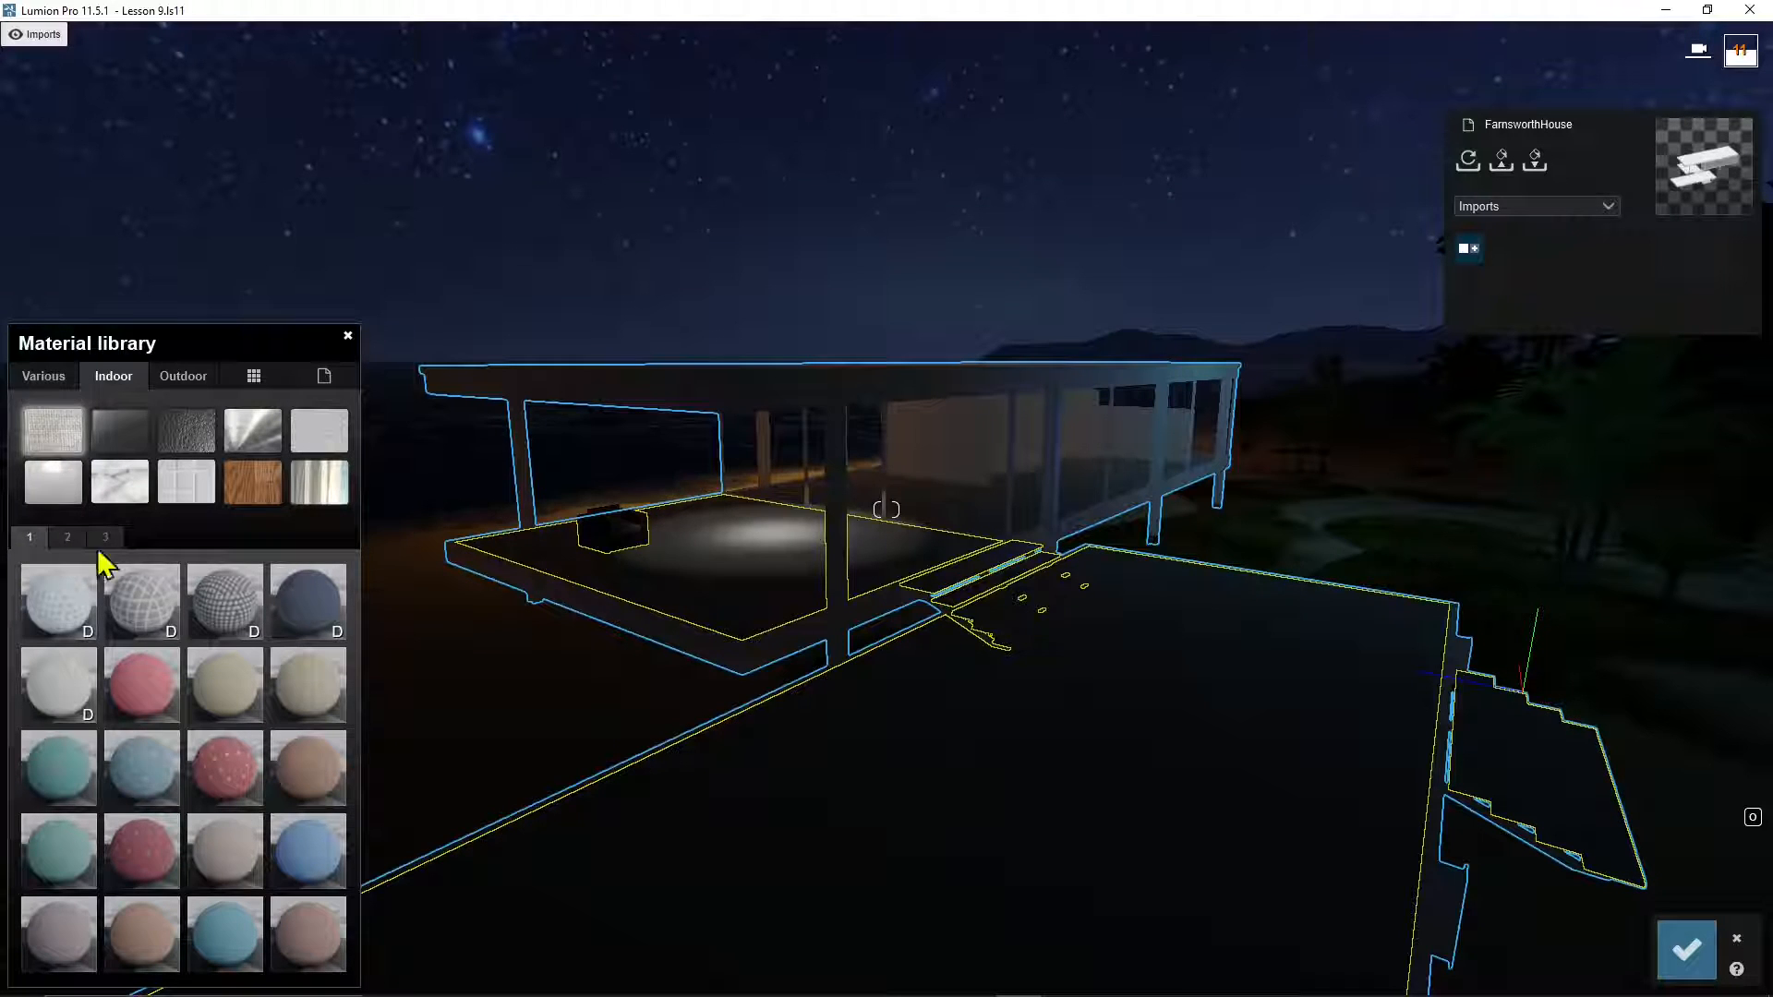
Step: Browse Indoor Glass, Leather, Metal and Wood, then try Evermotion Wood 001 2048 on the floor
{"action": "left_click", "coordinate": [130, 438]}
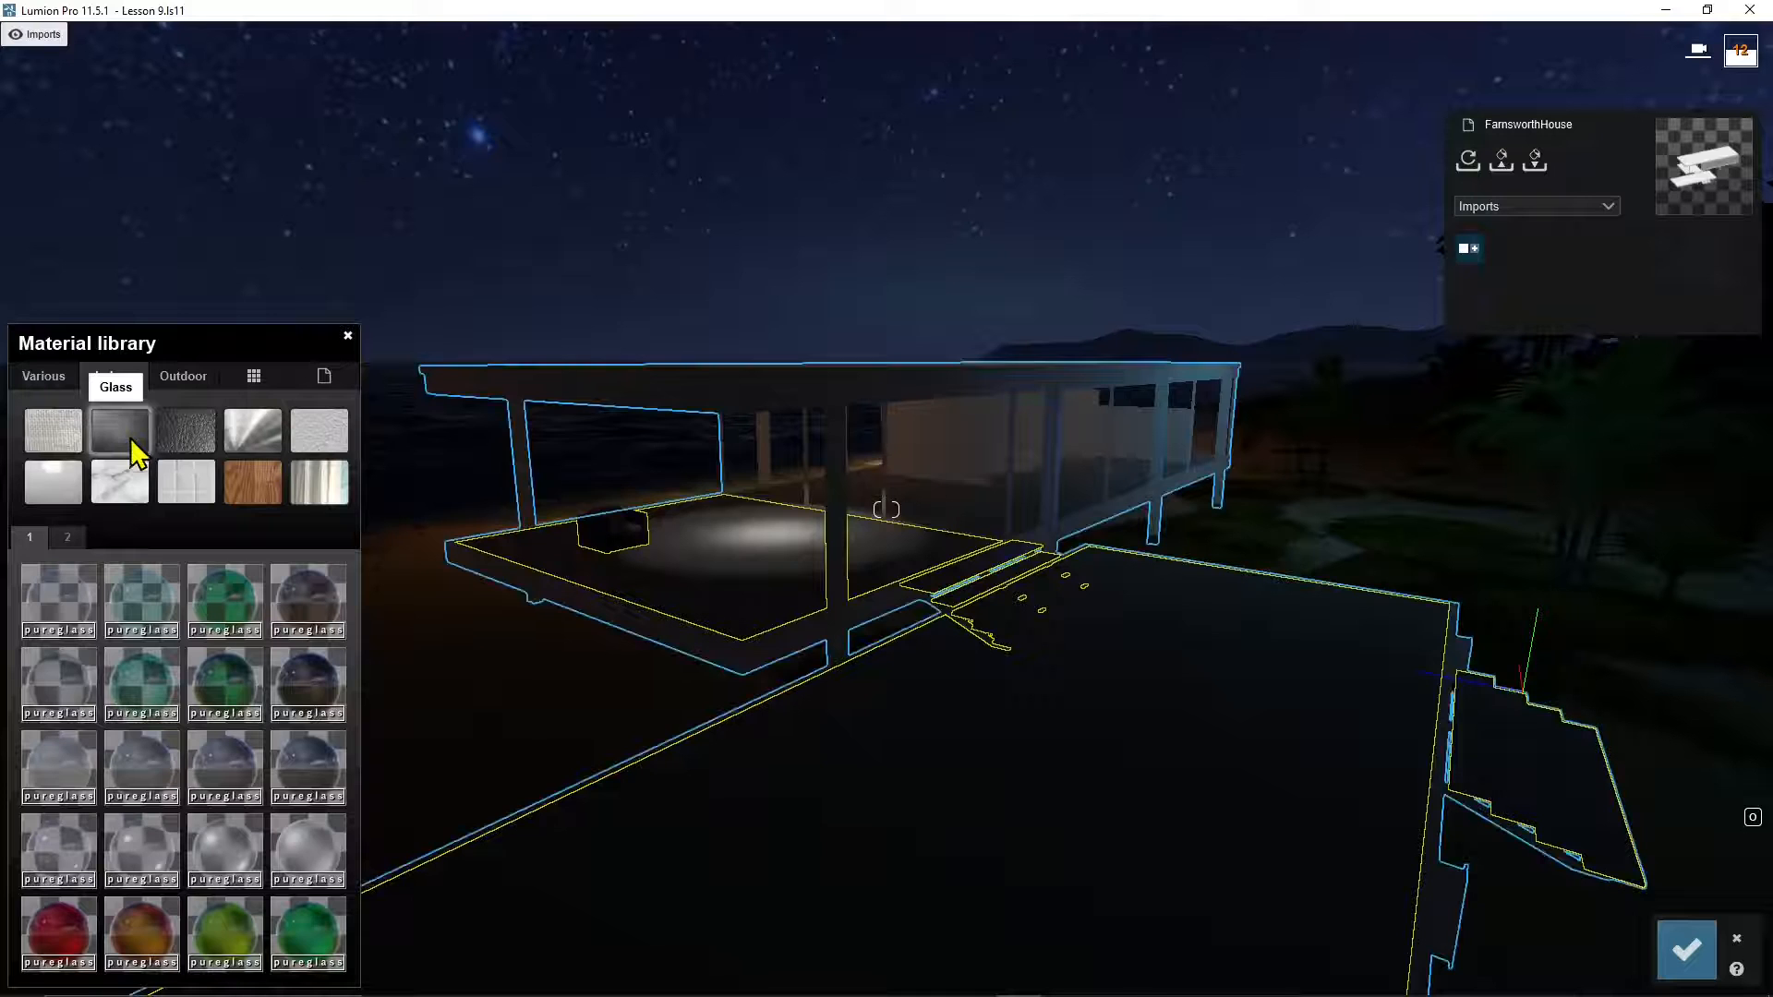
{"action": "left_click", "coordinate": [185, 431]}
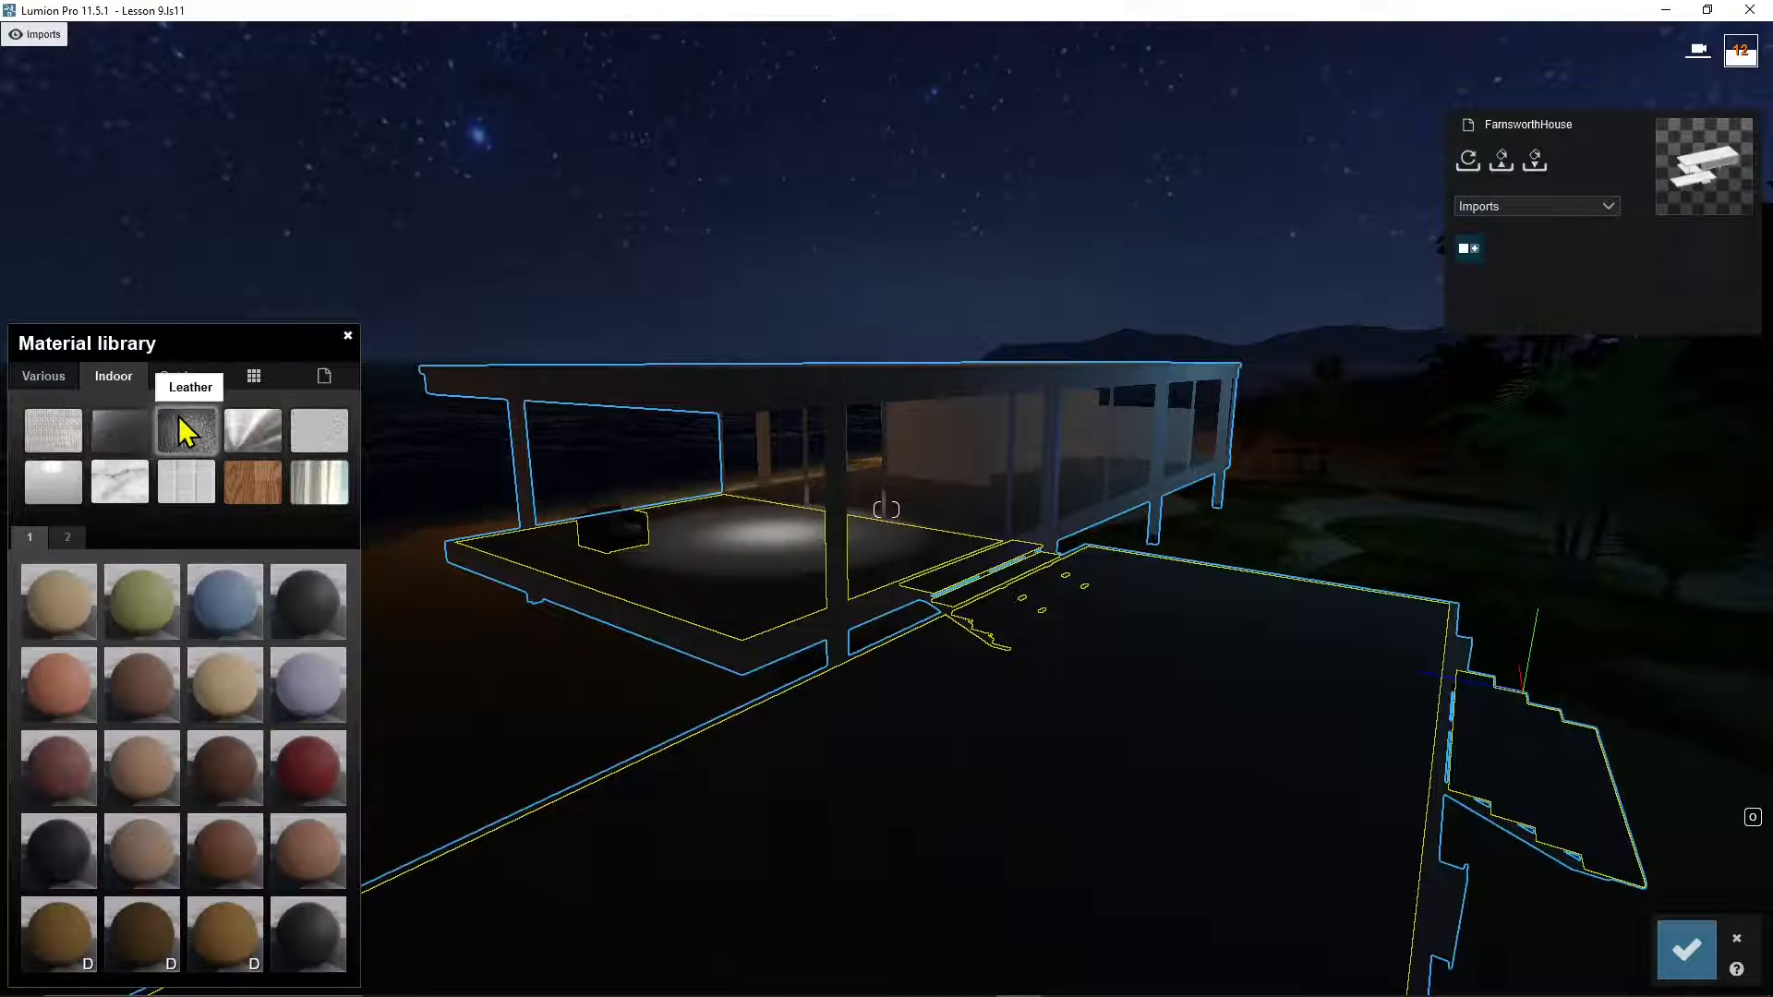
{"action": "left_click", "coordinate": [245, 442]}
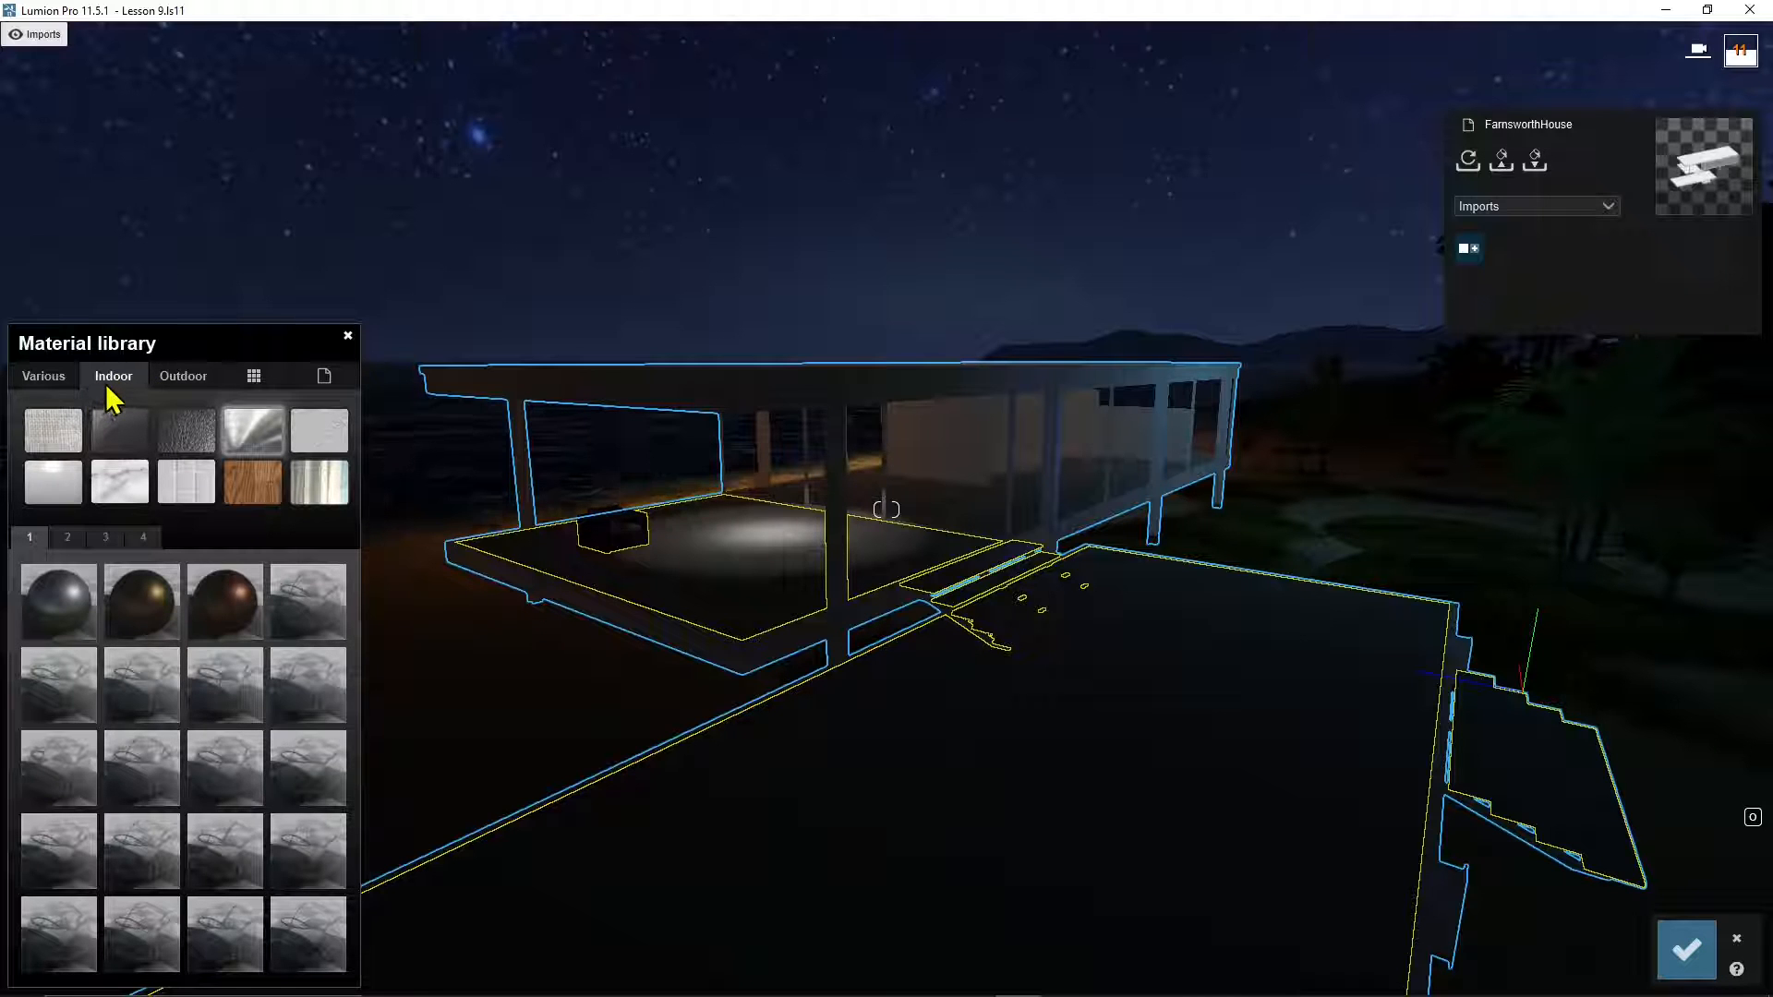
{"action": "left_click", "coordinate": [254, 484]}
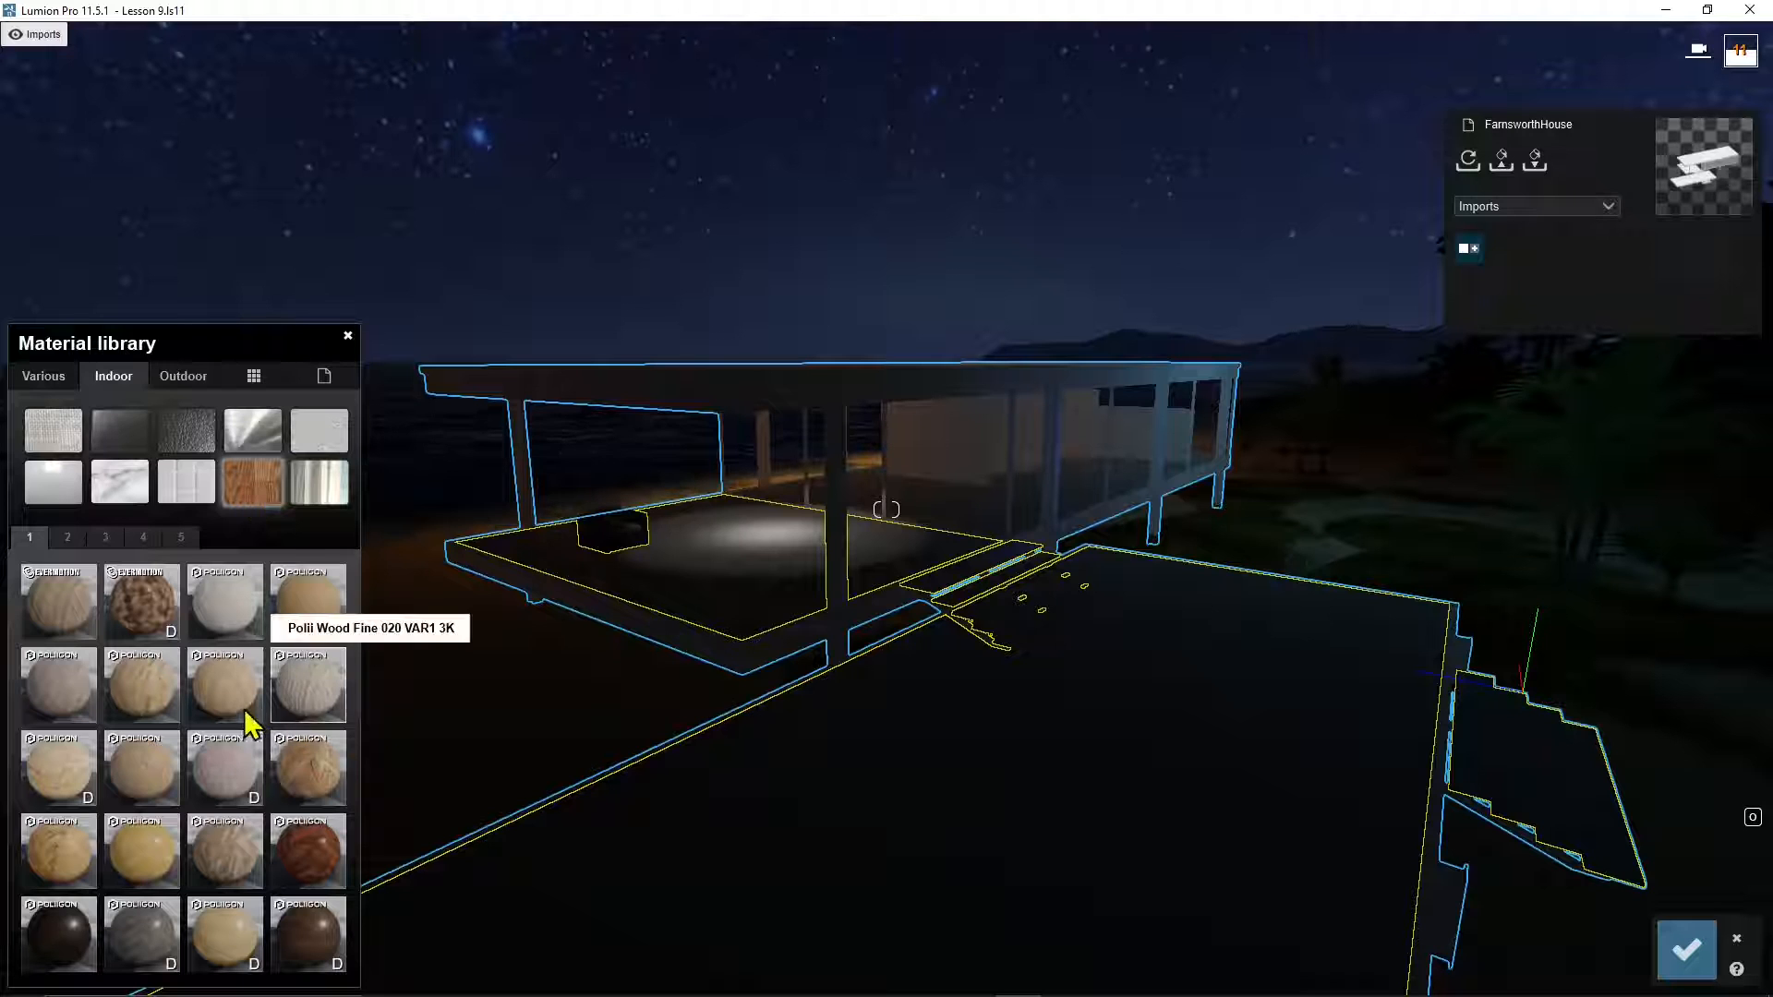
{"action": "left_click", "coordinate": [65, 616]}
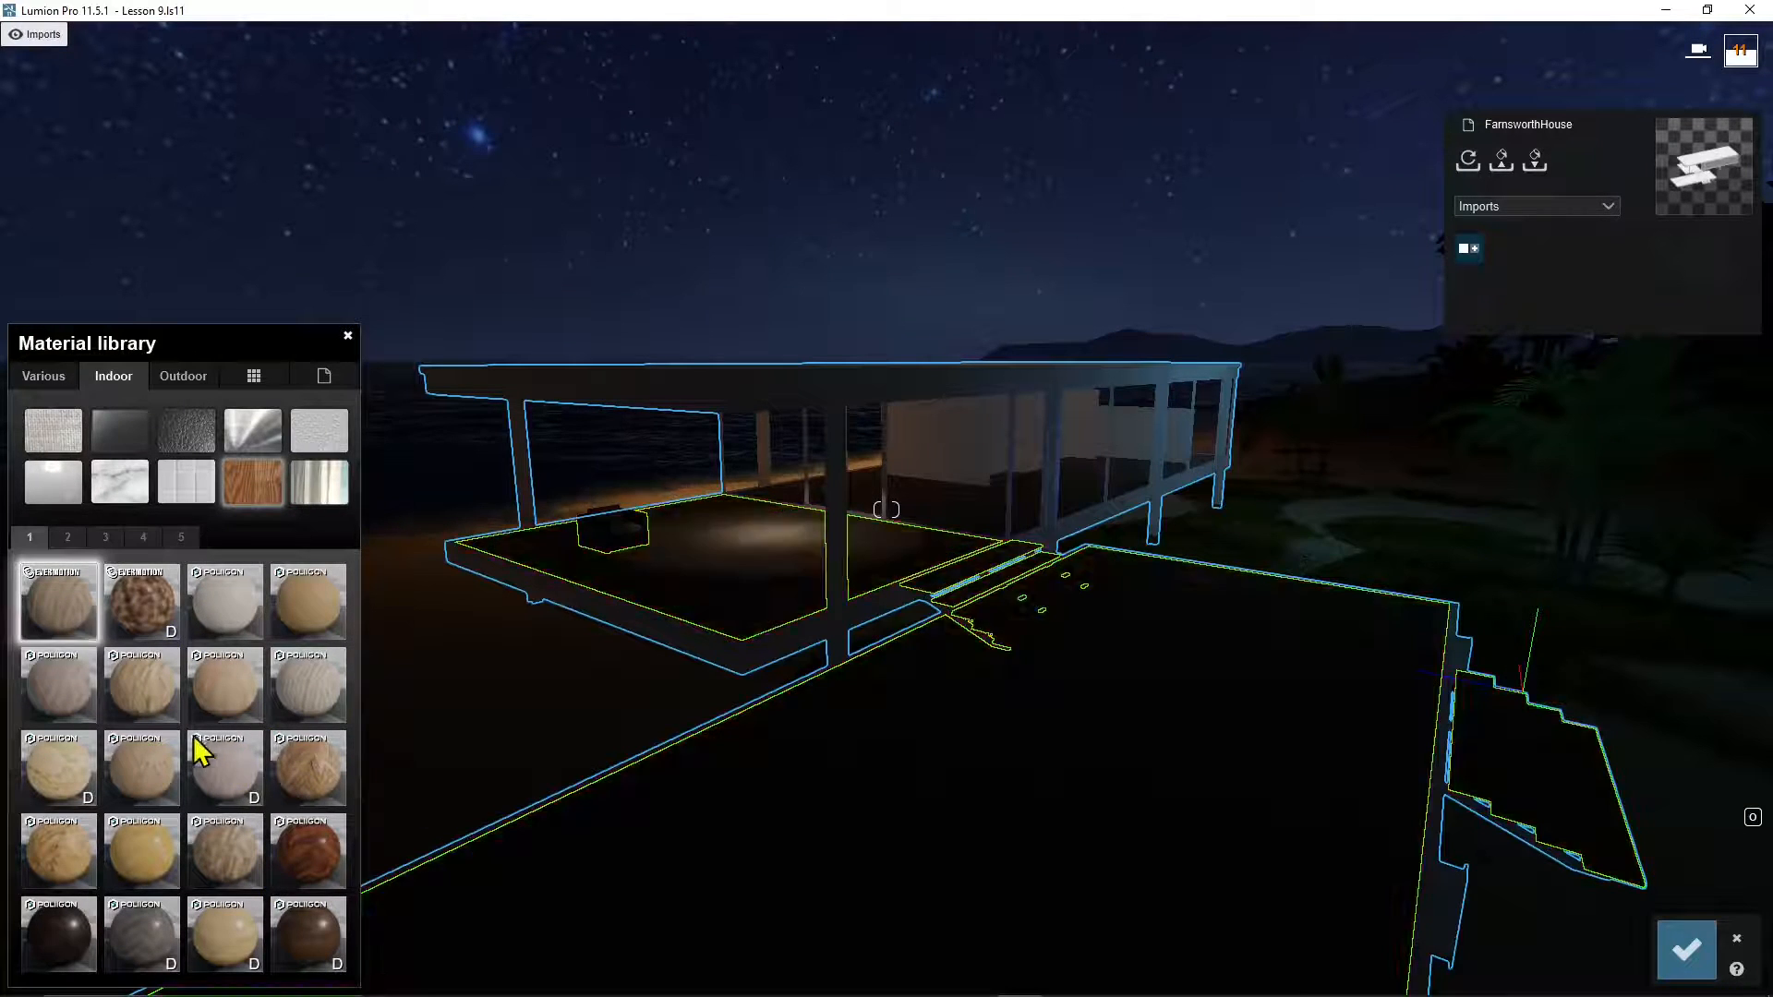
Step: Try several woods, apply Polii Wood Planks 05 3k to the floor, then select the white steel frame
{"action": "left_click", "coordinate": [231, 781]}
{"action": "left_click", "coordinate": [320, 876]}
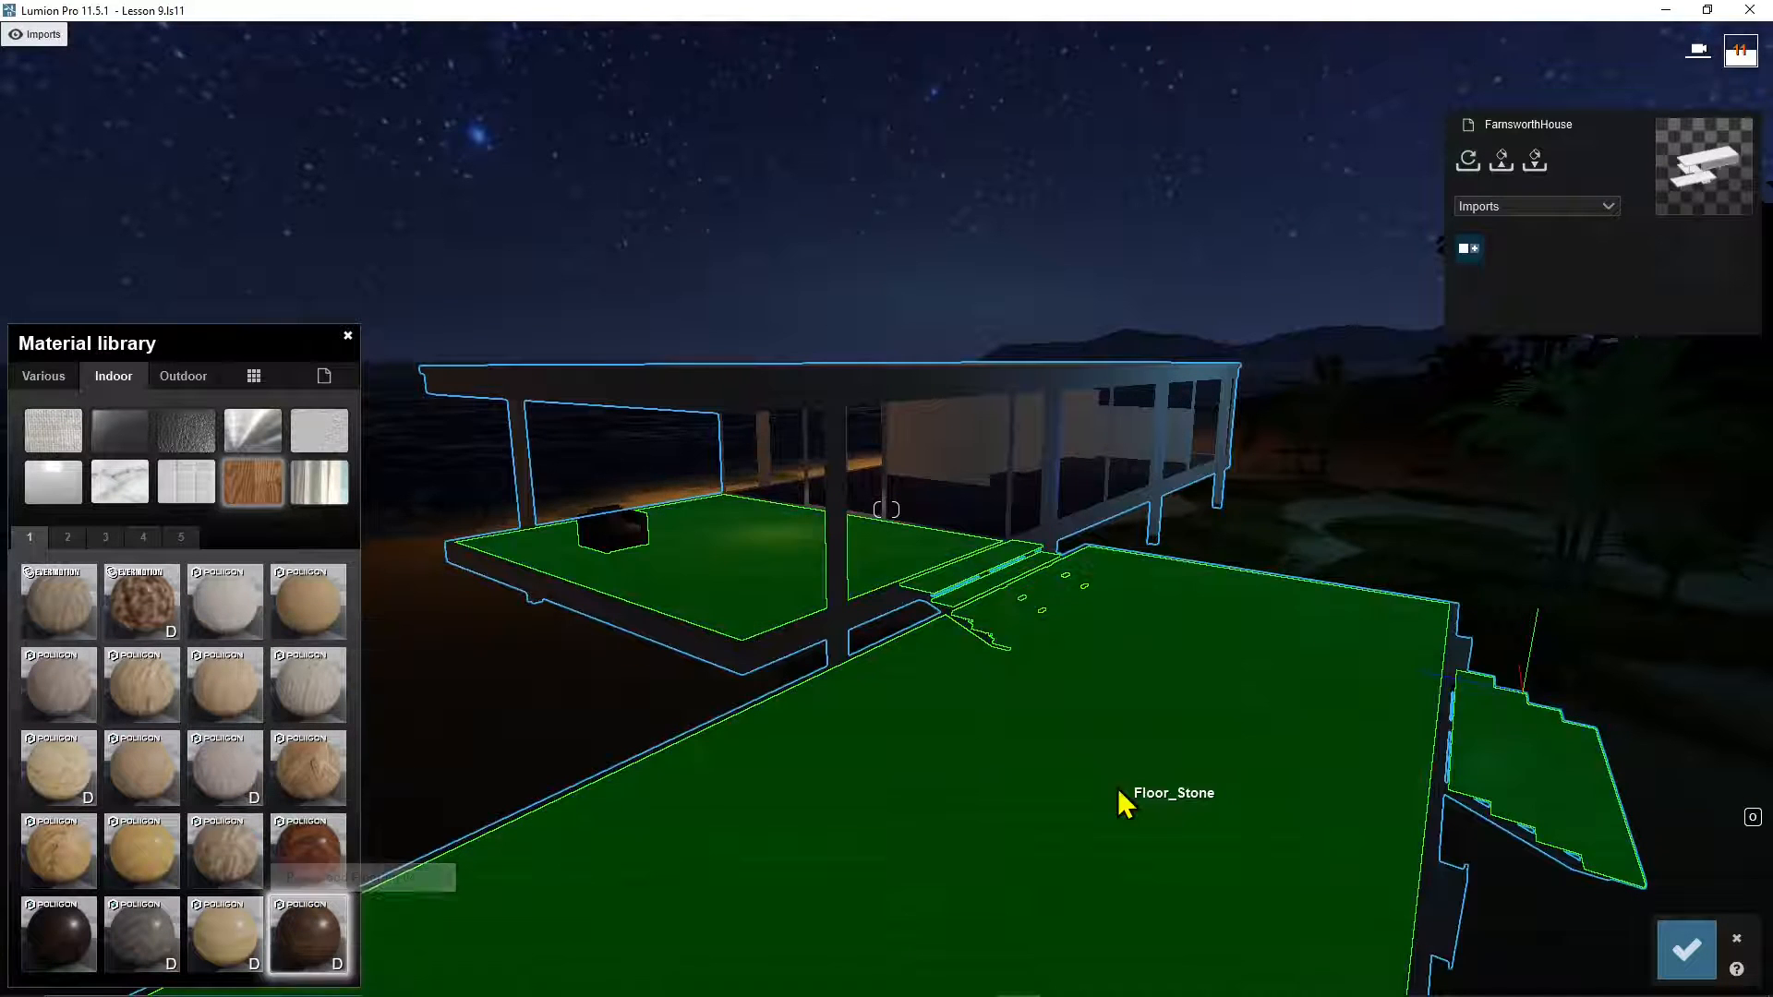
{"action": "left_click", "coordinate": [308, 935]}
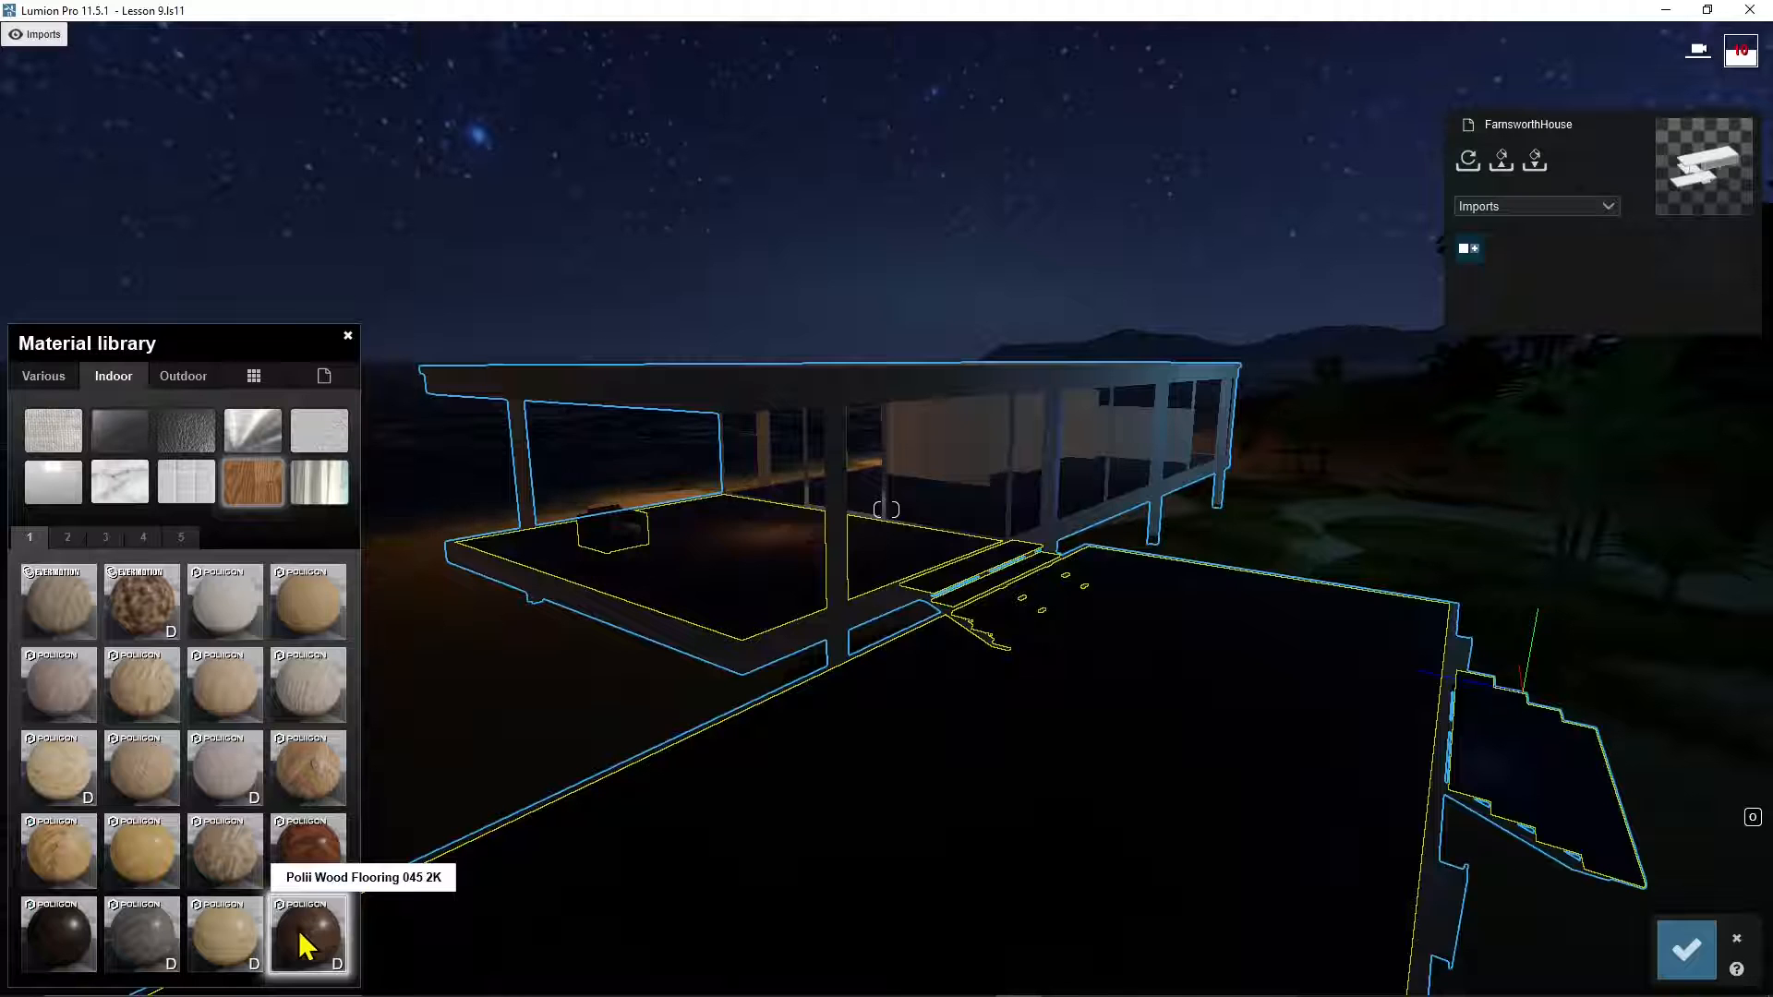
{"action": "left_click", "coordinate": [74, 537]}
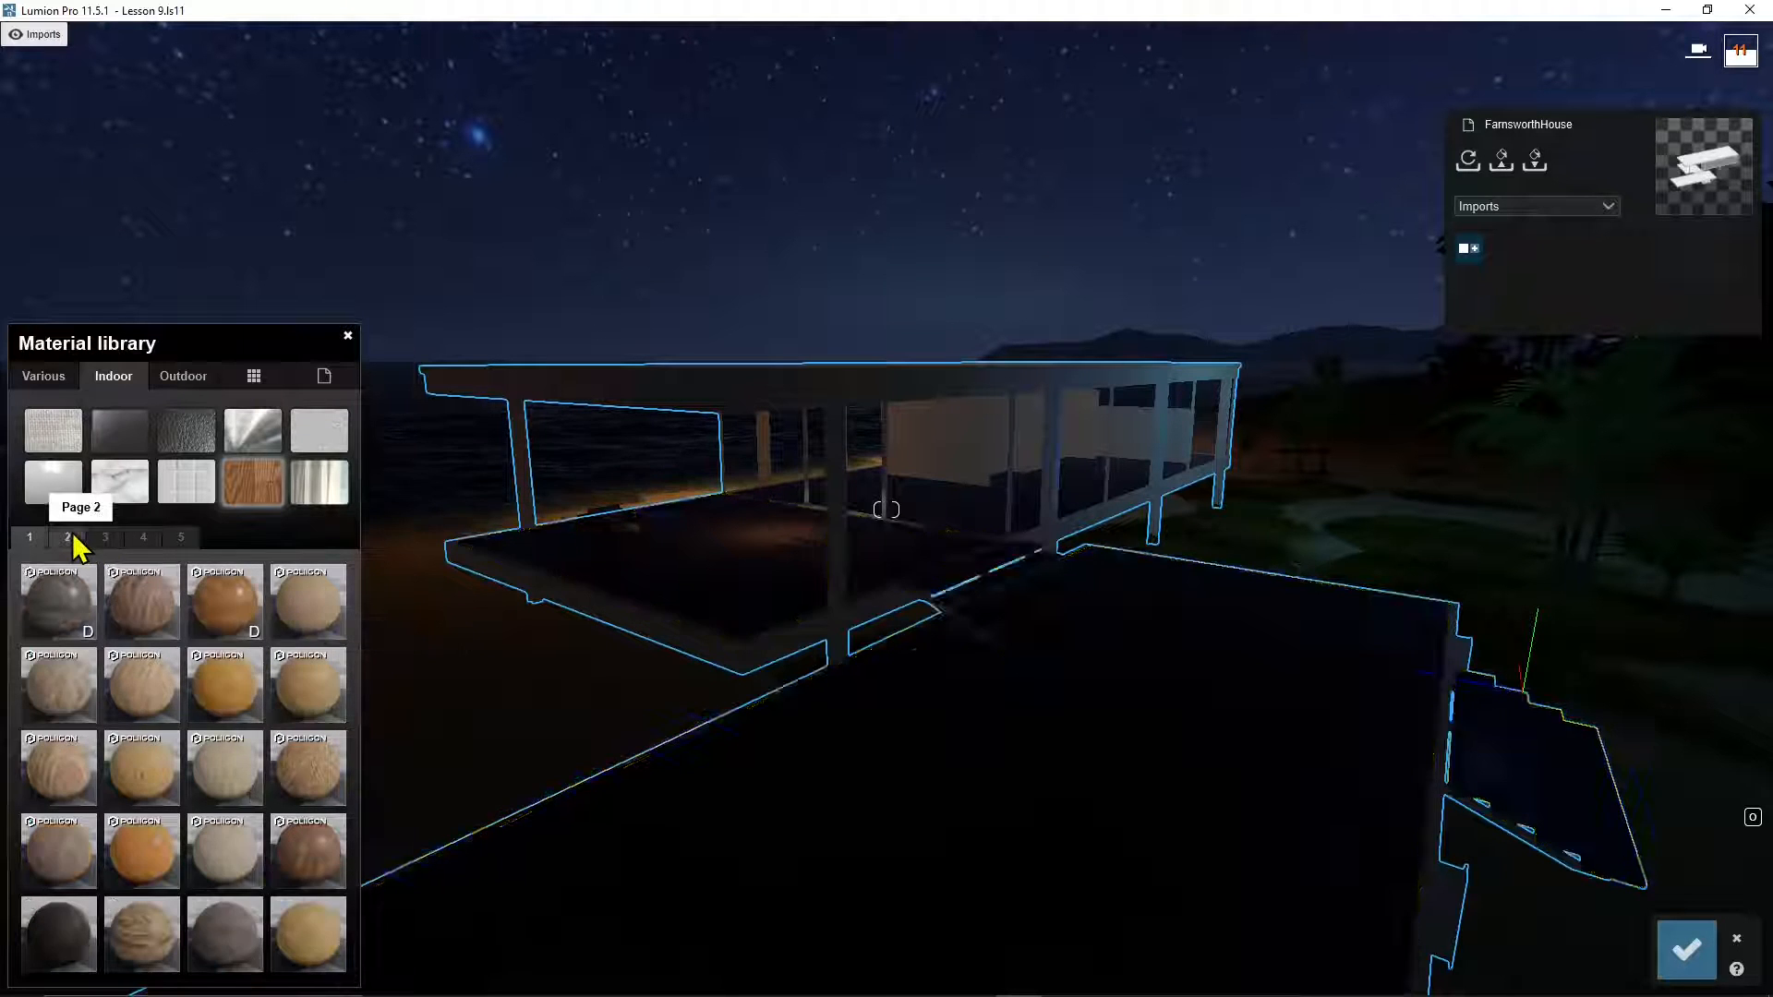
{"action": "left_click", "coordinate": [230, 777]}
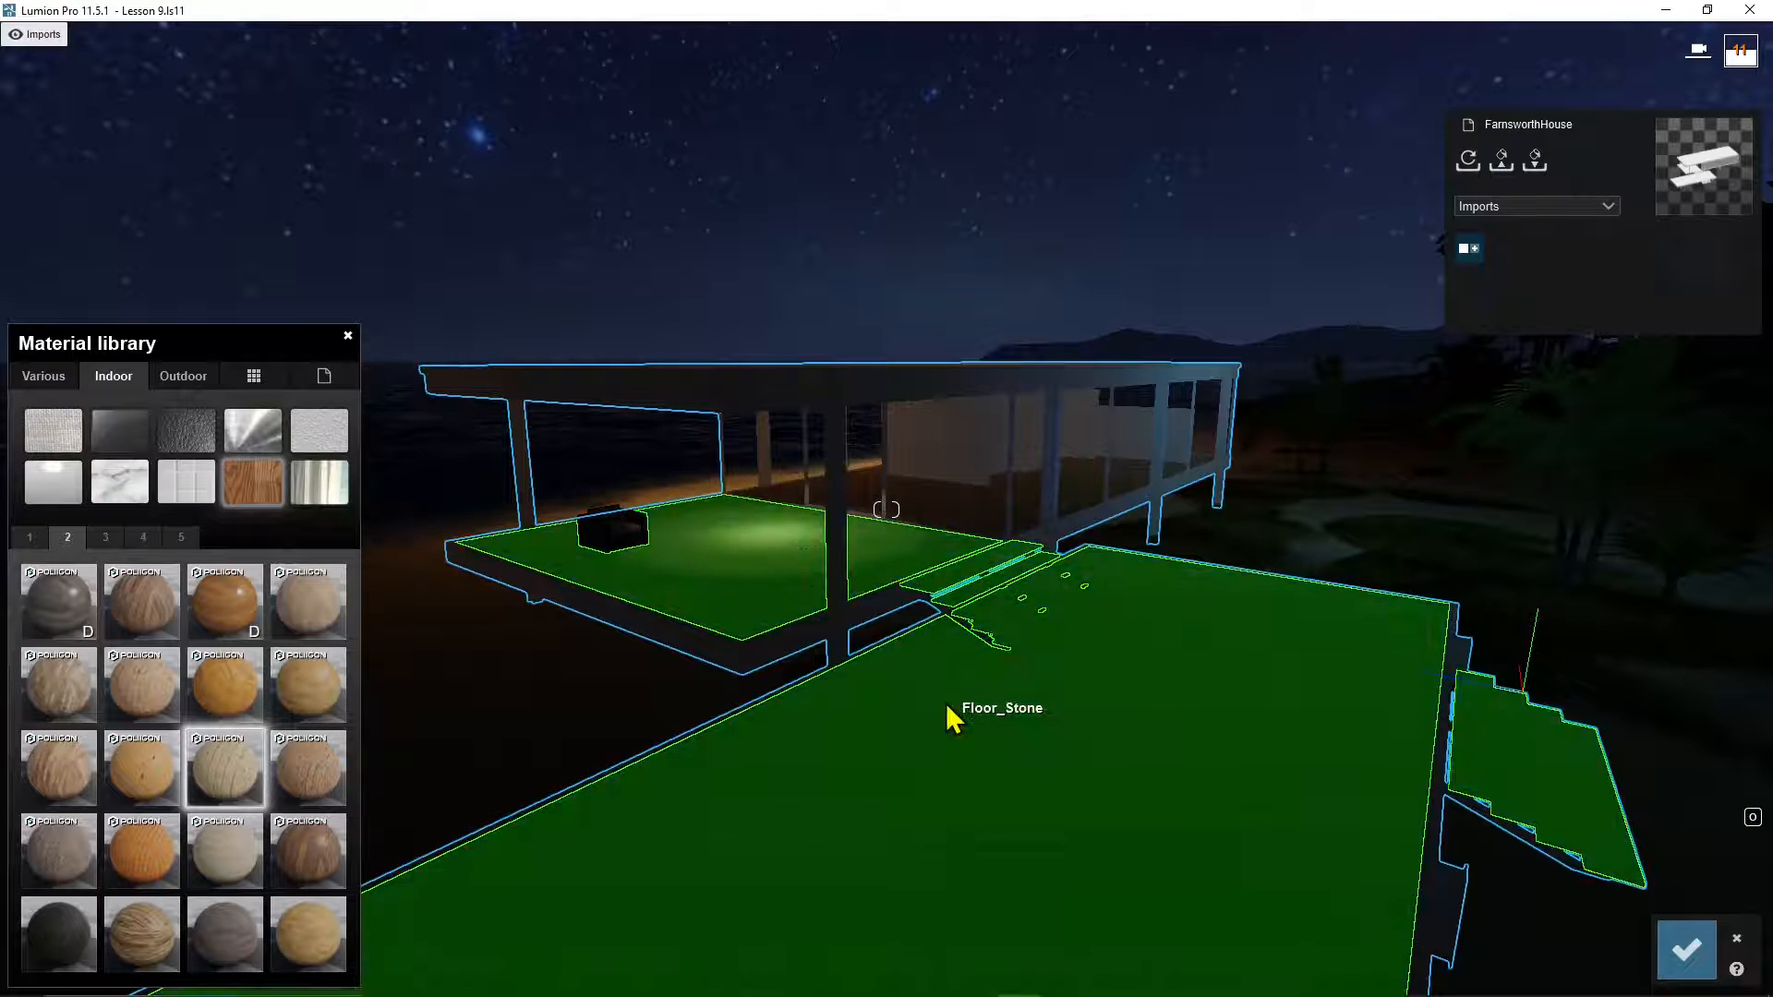
{"action": "left_click", "coordinate": [953, 718]}
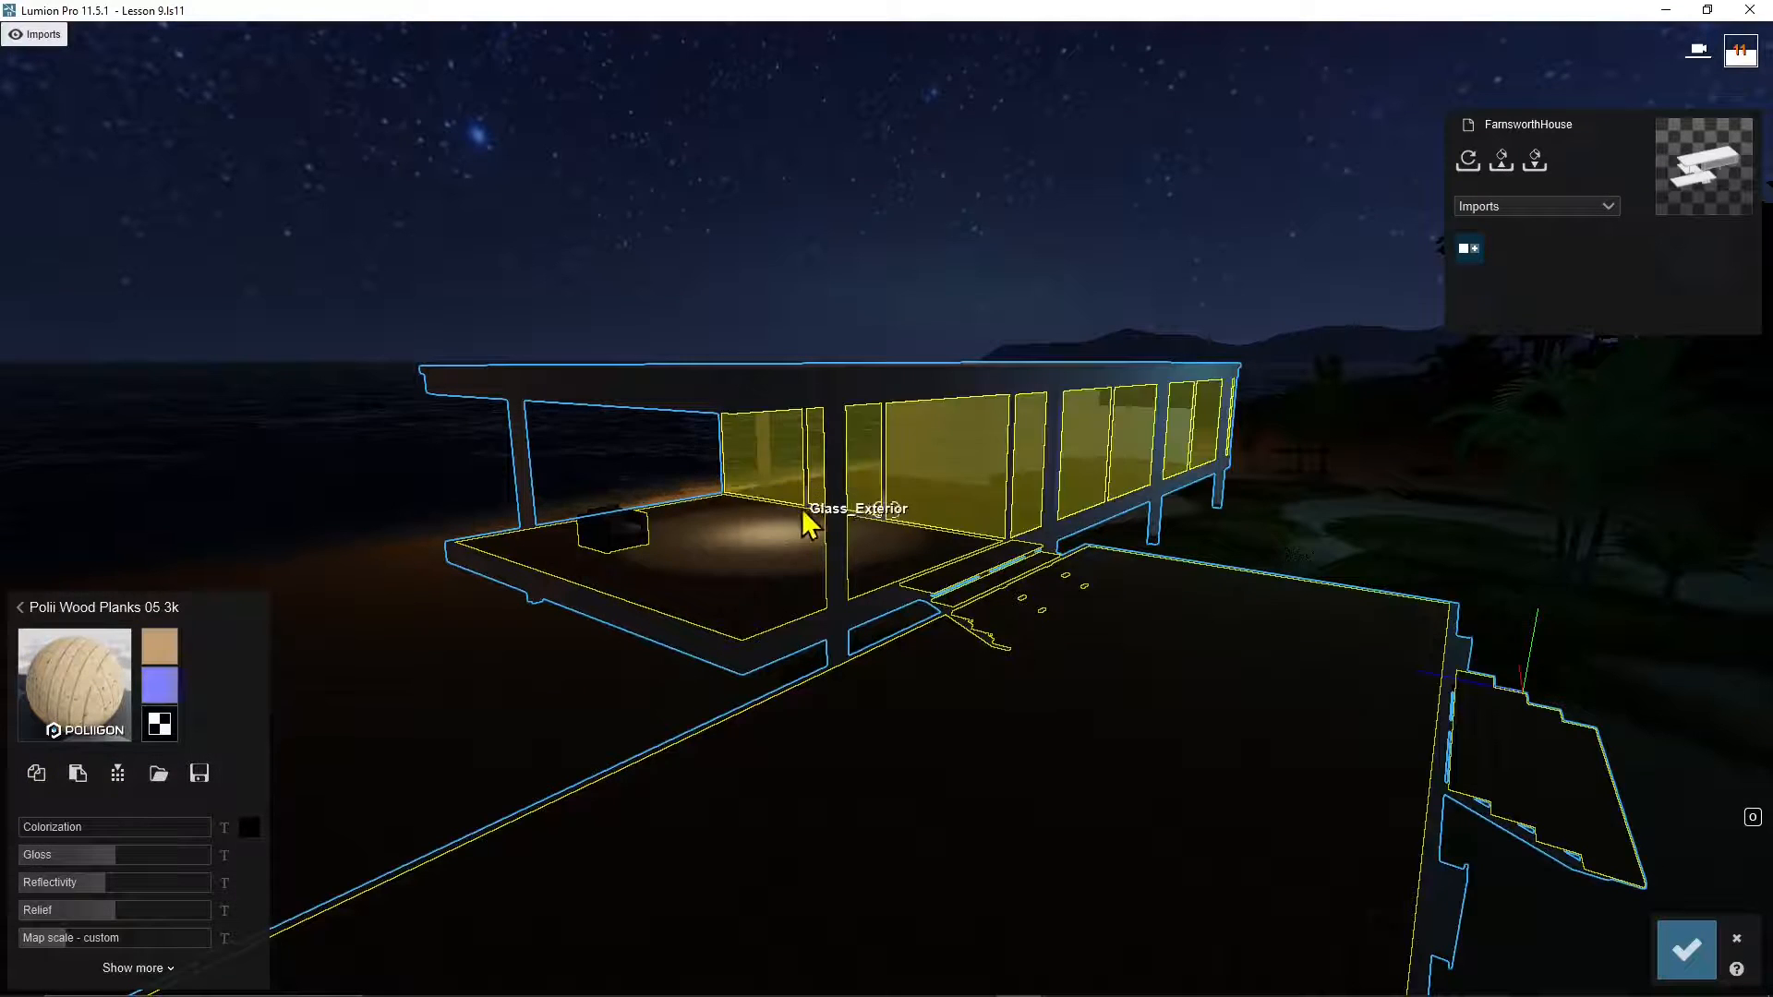
{"action": "left_click", "coordinate": [840, 569]}
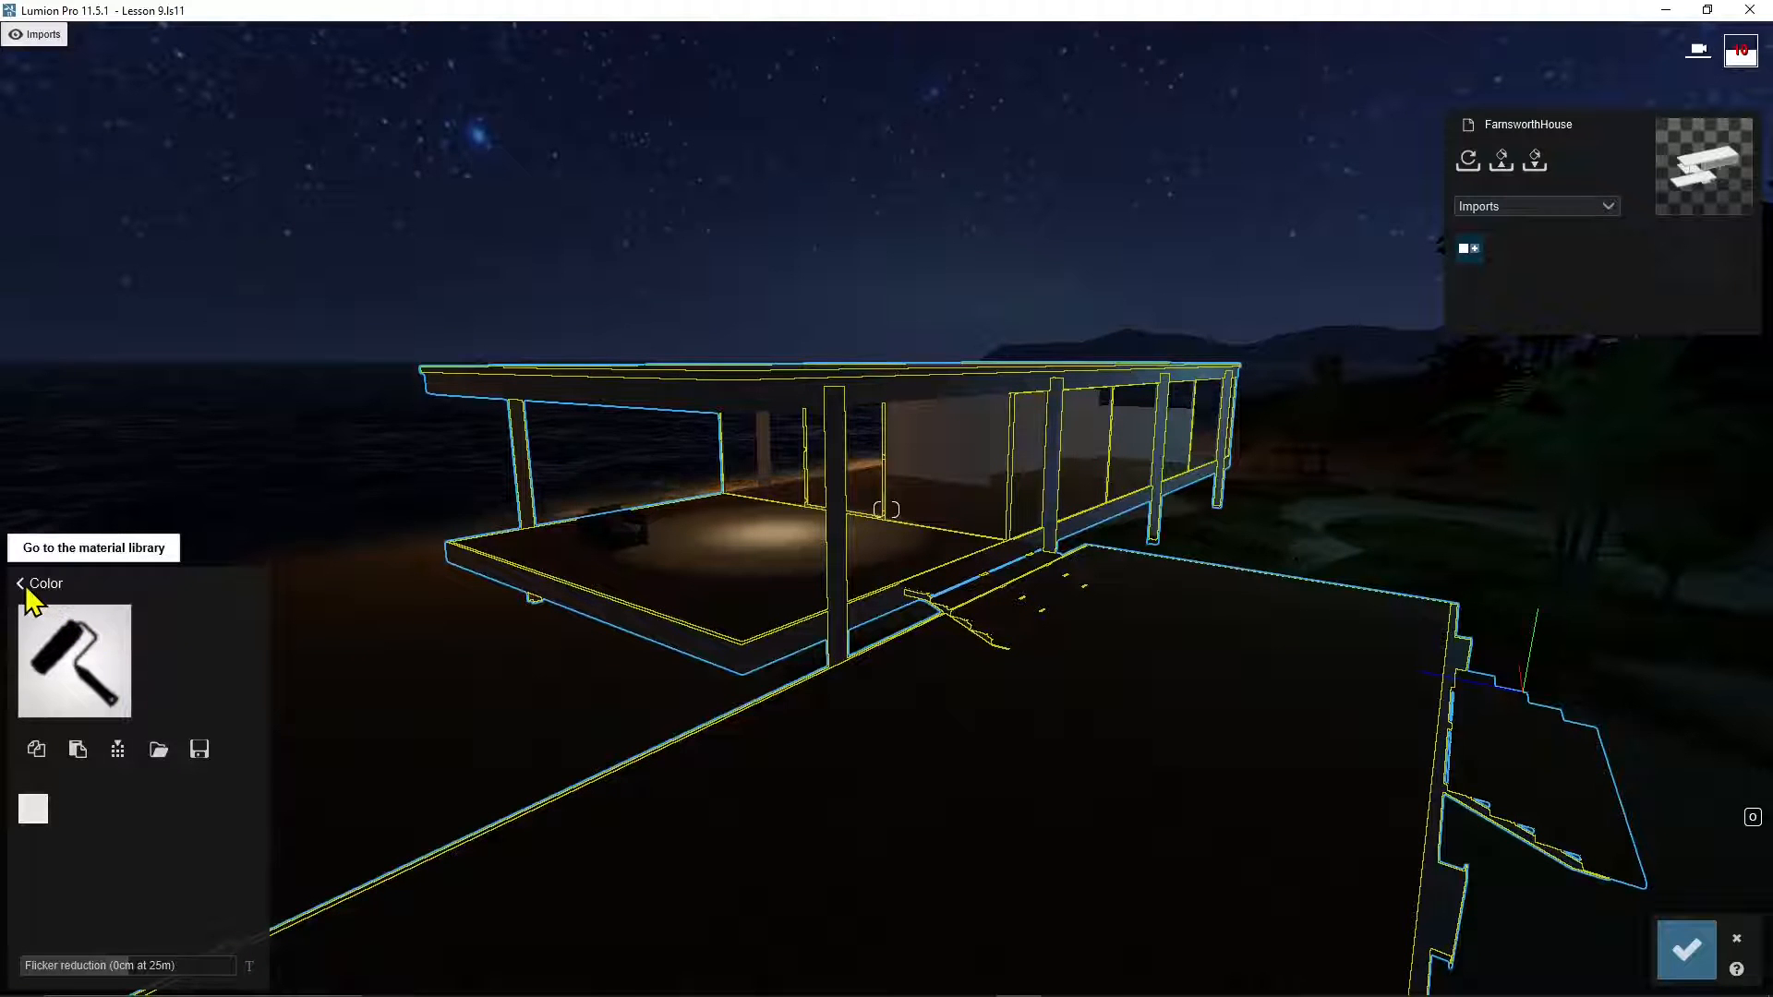
Step: Apply the teal Outdoor Metal Painted 005 1024 to the steel frame after trying Metal Painted 004
{"action": "left_click", "coordinate": [25, 585]}
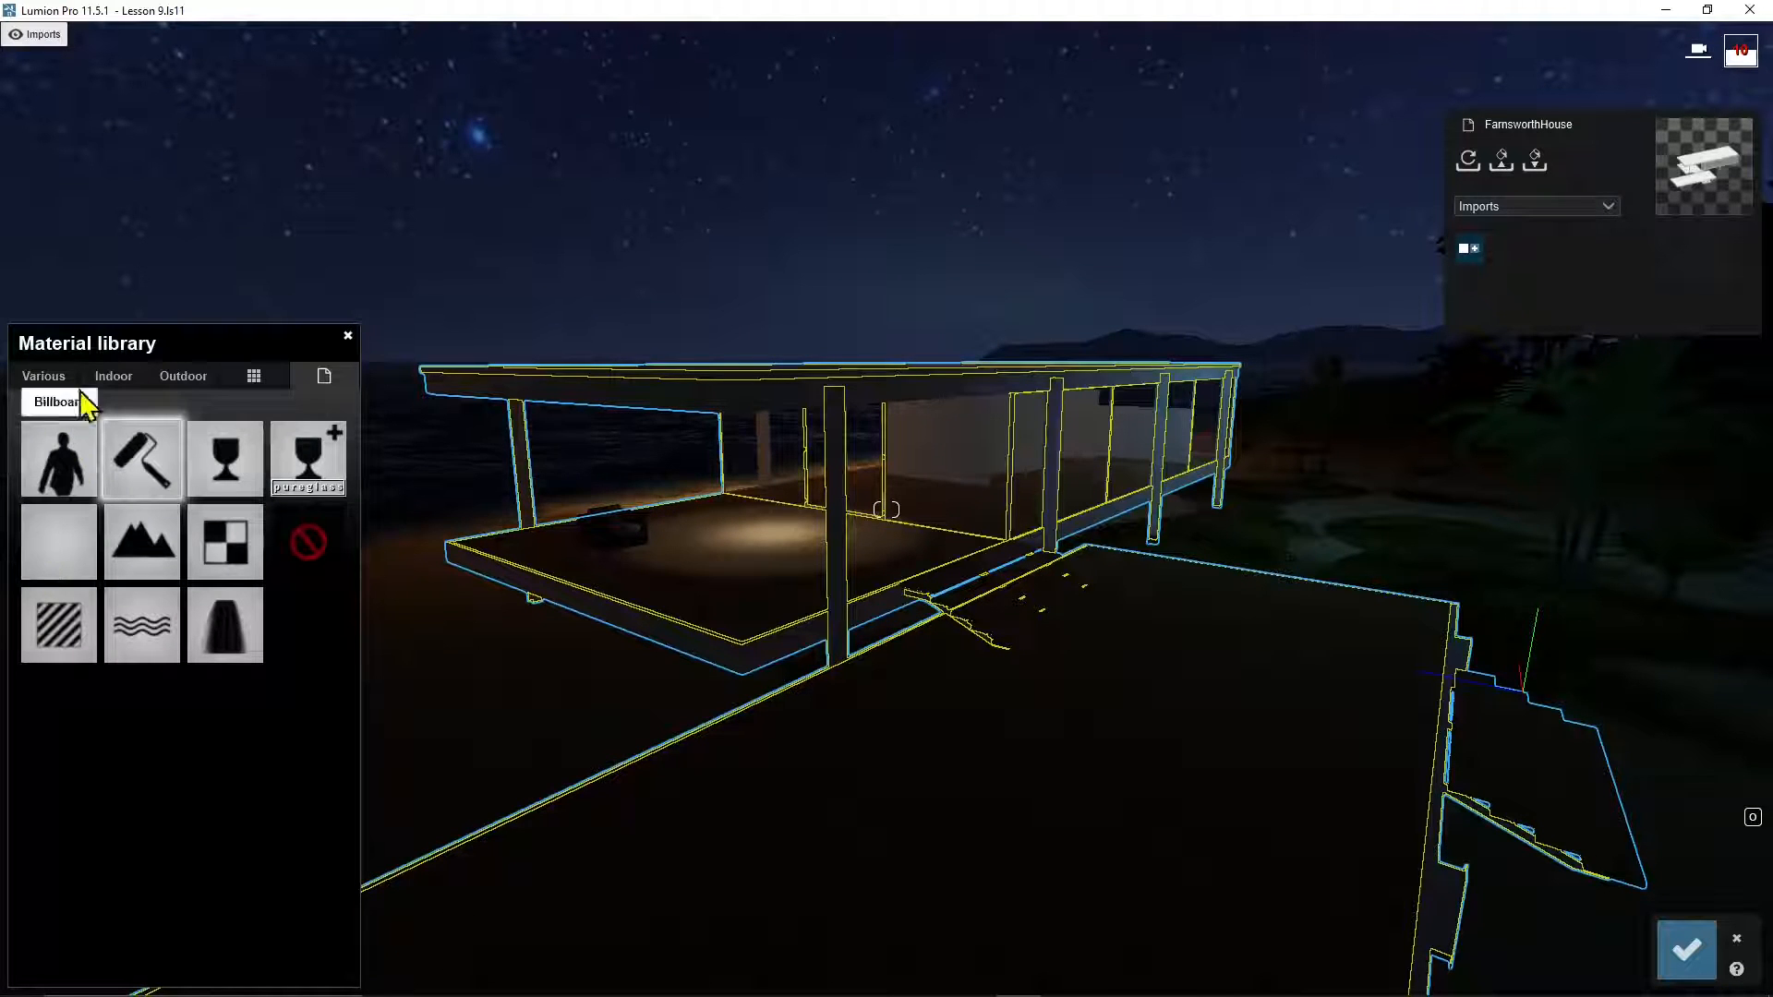
{"action": "left_click", "coordinate": [184, 376]}
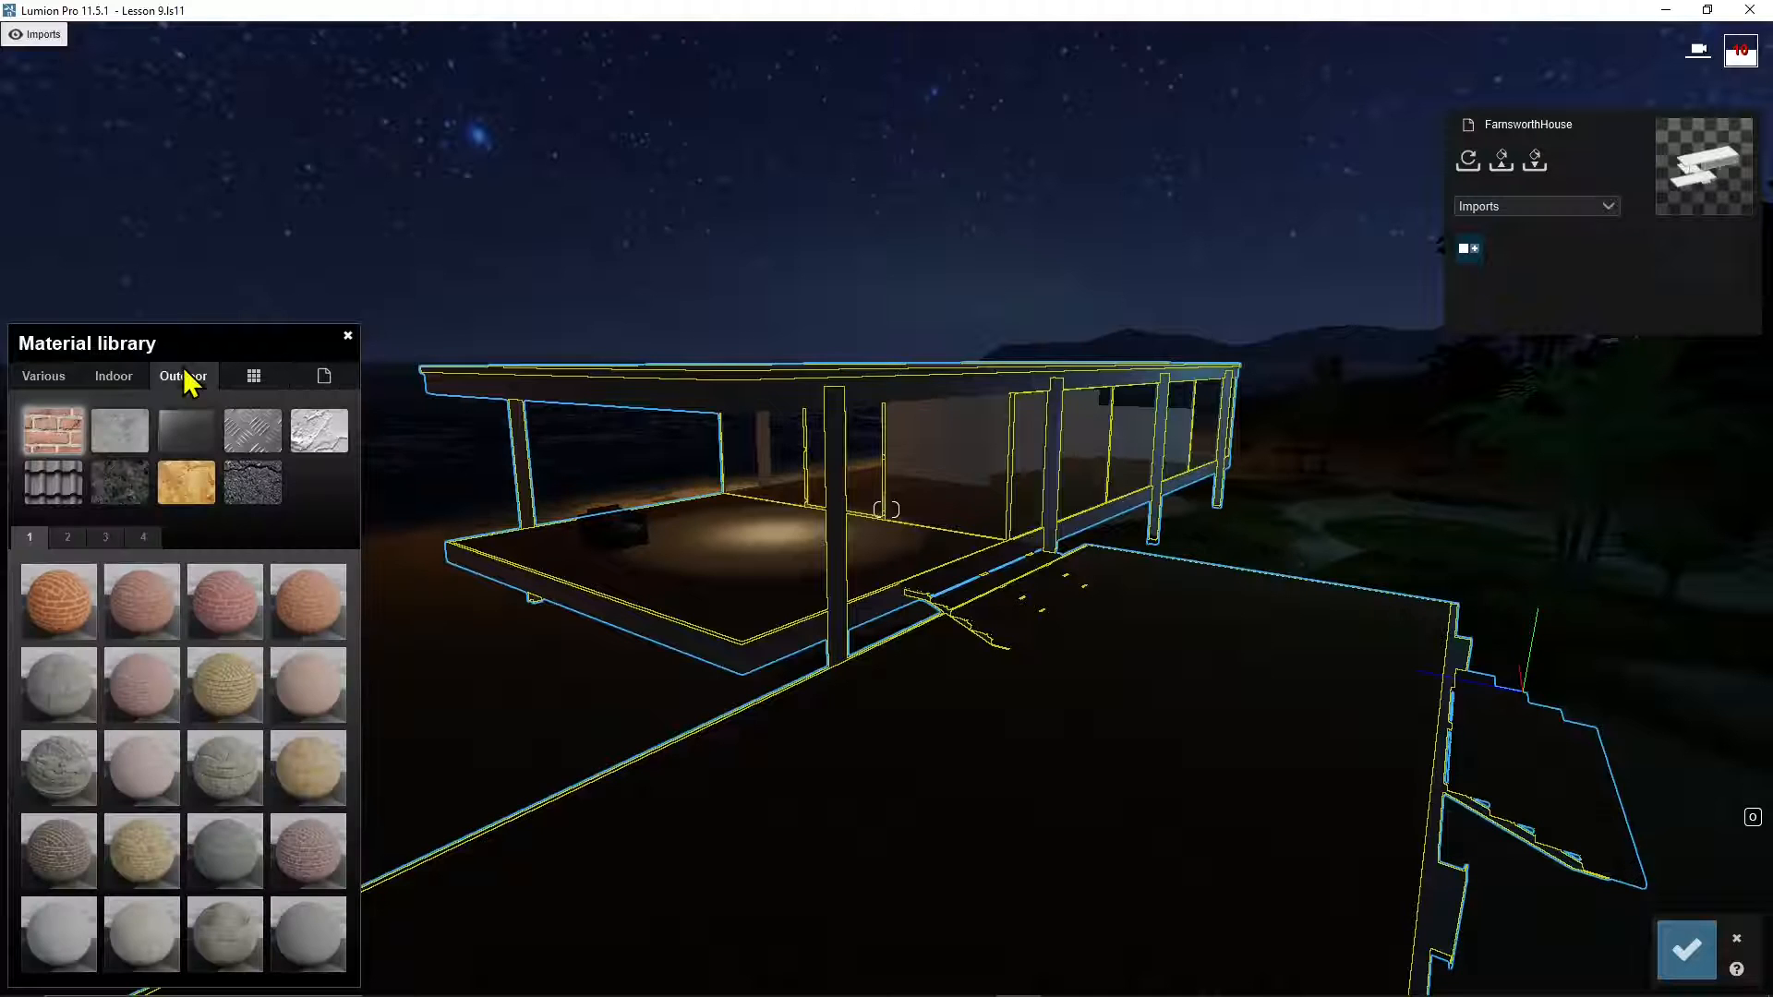
{"action": "left_click", "coordinate": [251, 442]}
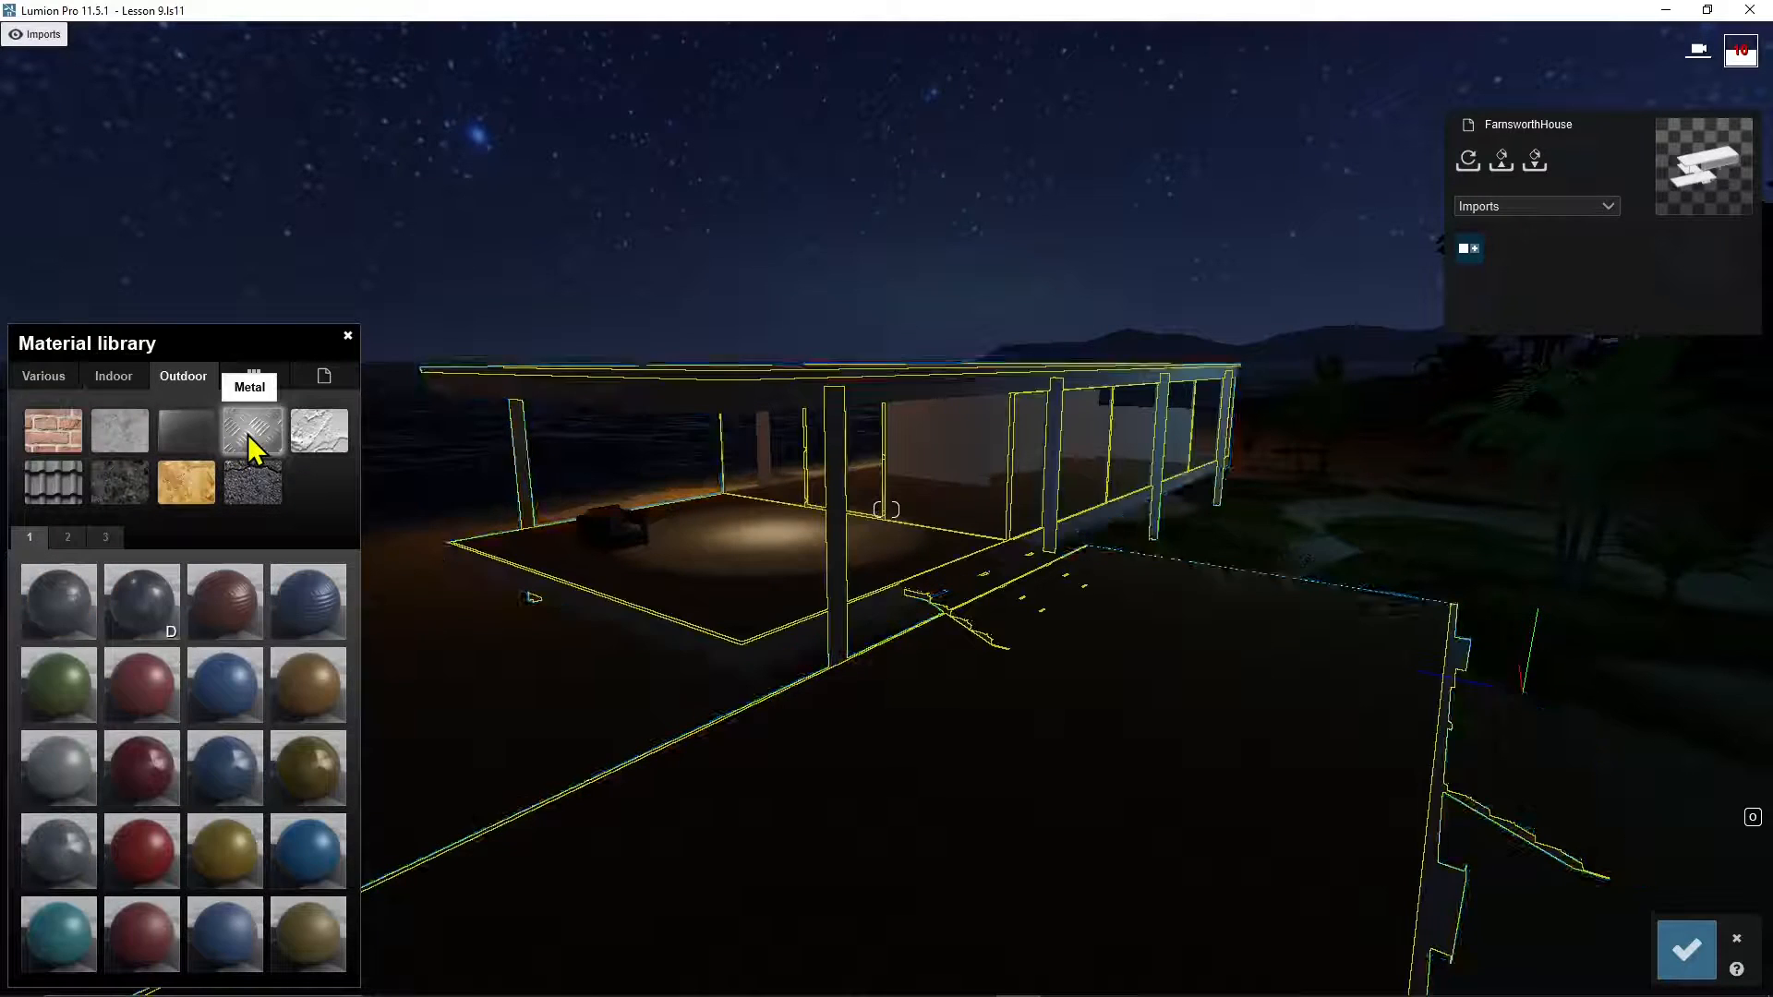
{"action": "left_click", "coordinate": [218, 691]}
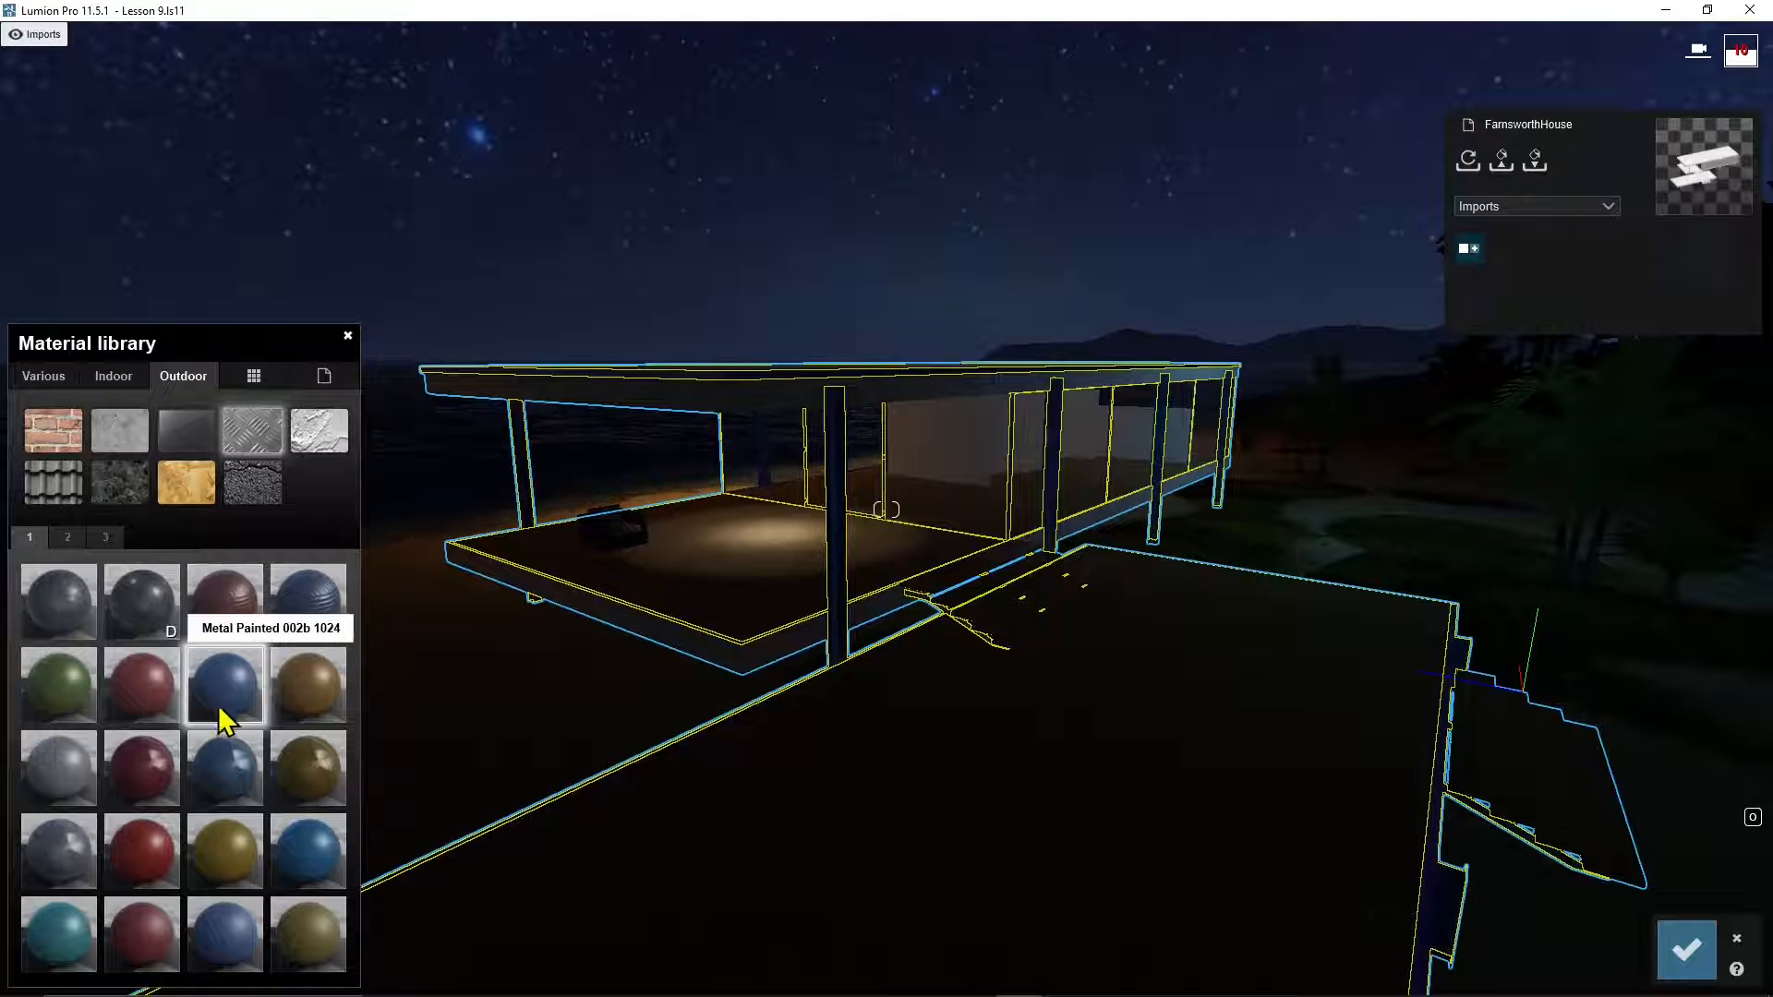
{"action": "left_click", "coordinate": [91, 943]}
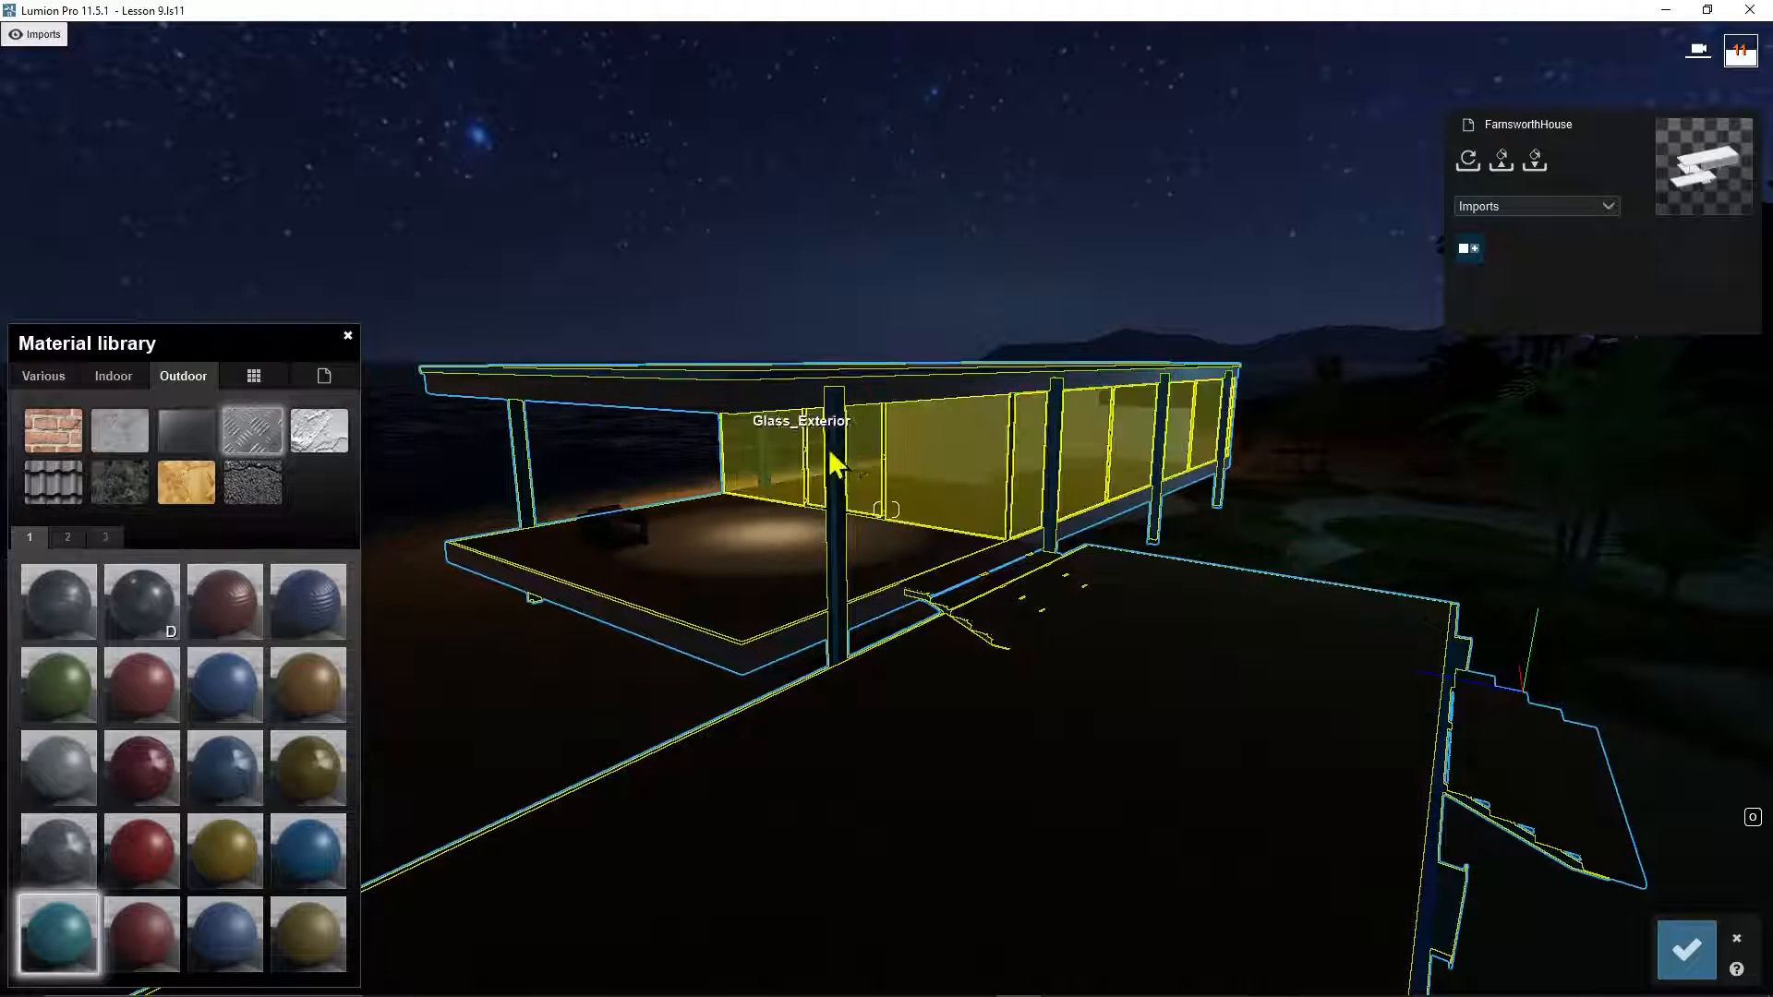
Step: Give the roof a grey Polii concrete from page 3 of Outdoor Concrete, then pick the slab edge
{"action": "left_click", "coordinate": [925, 390]}
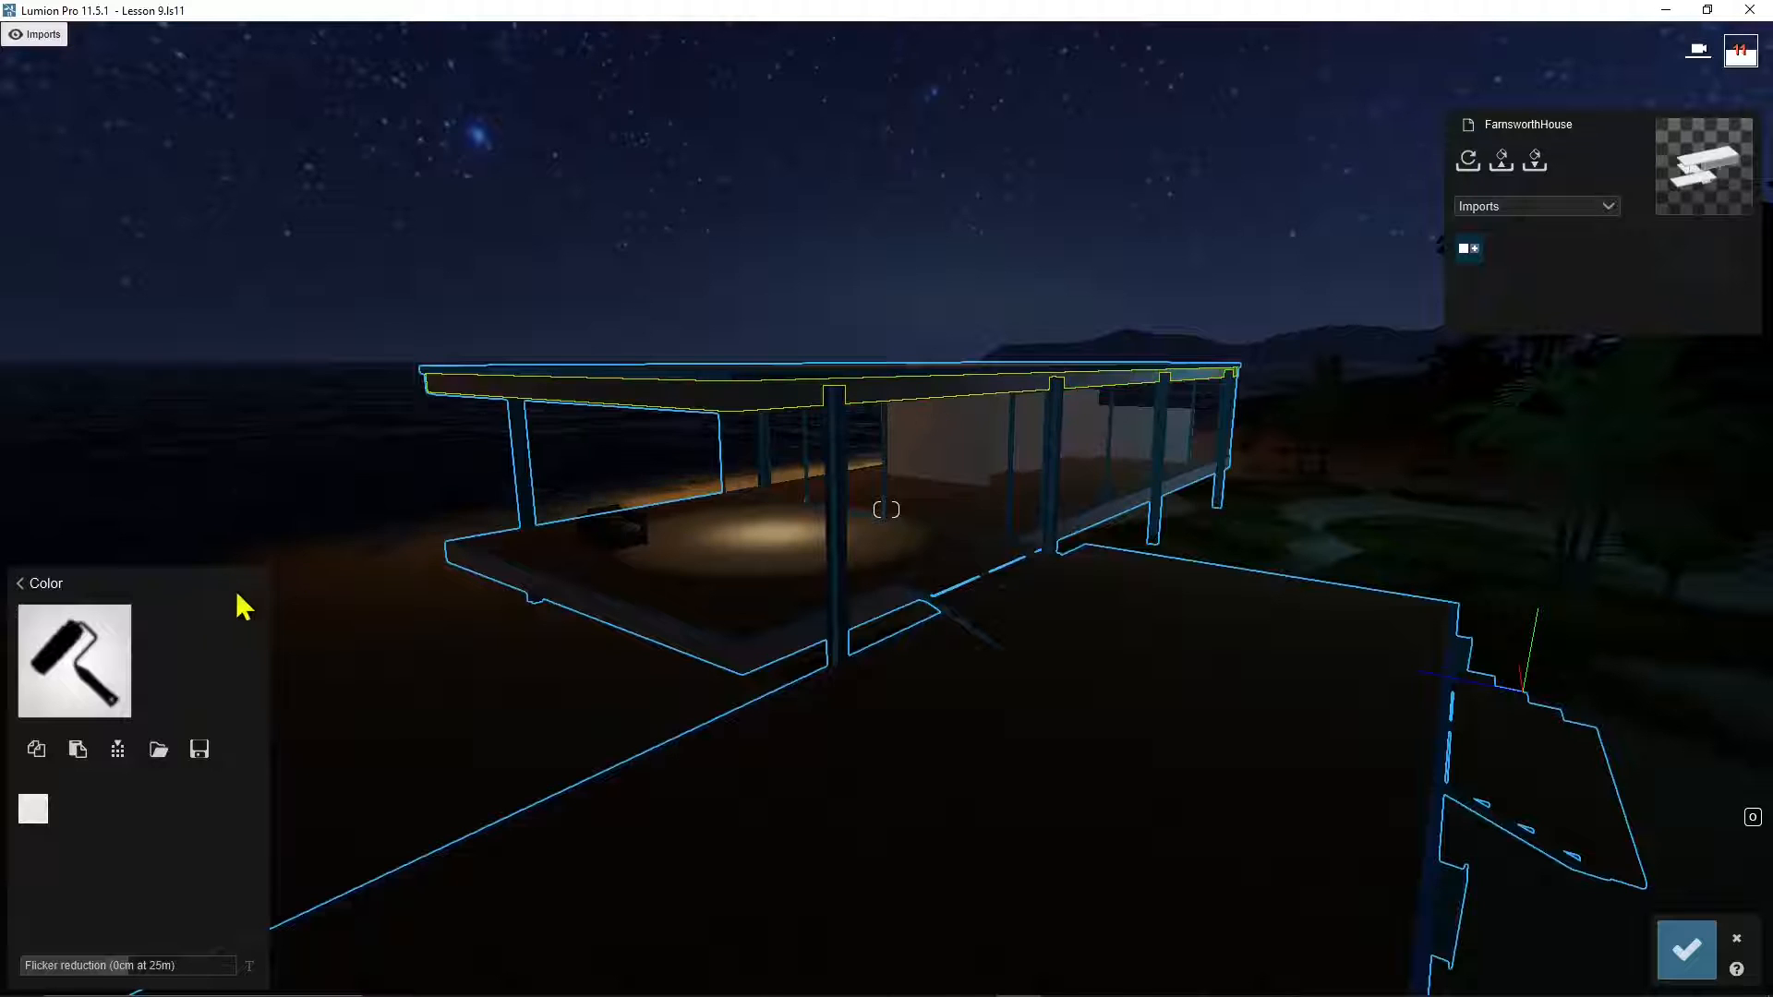
{"action": "left_click", "coordinate": [20, 580]}
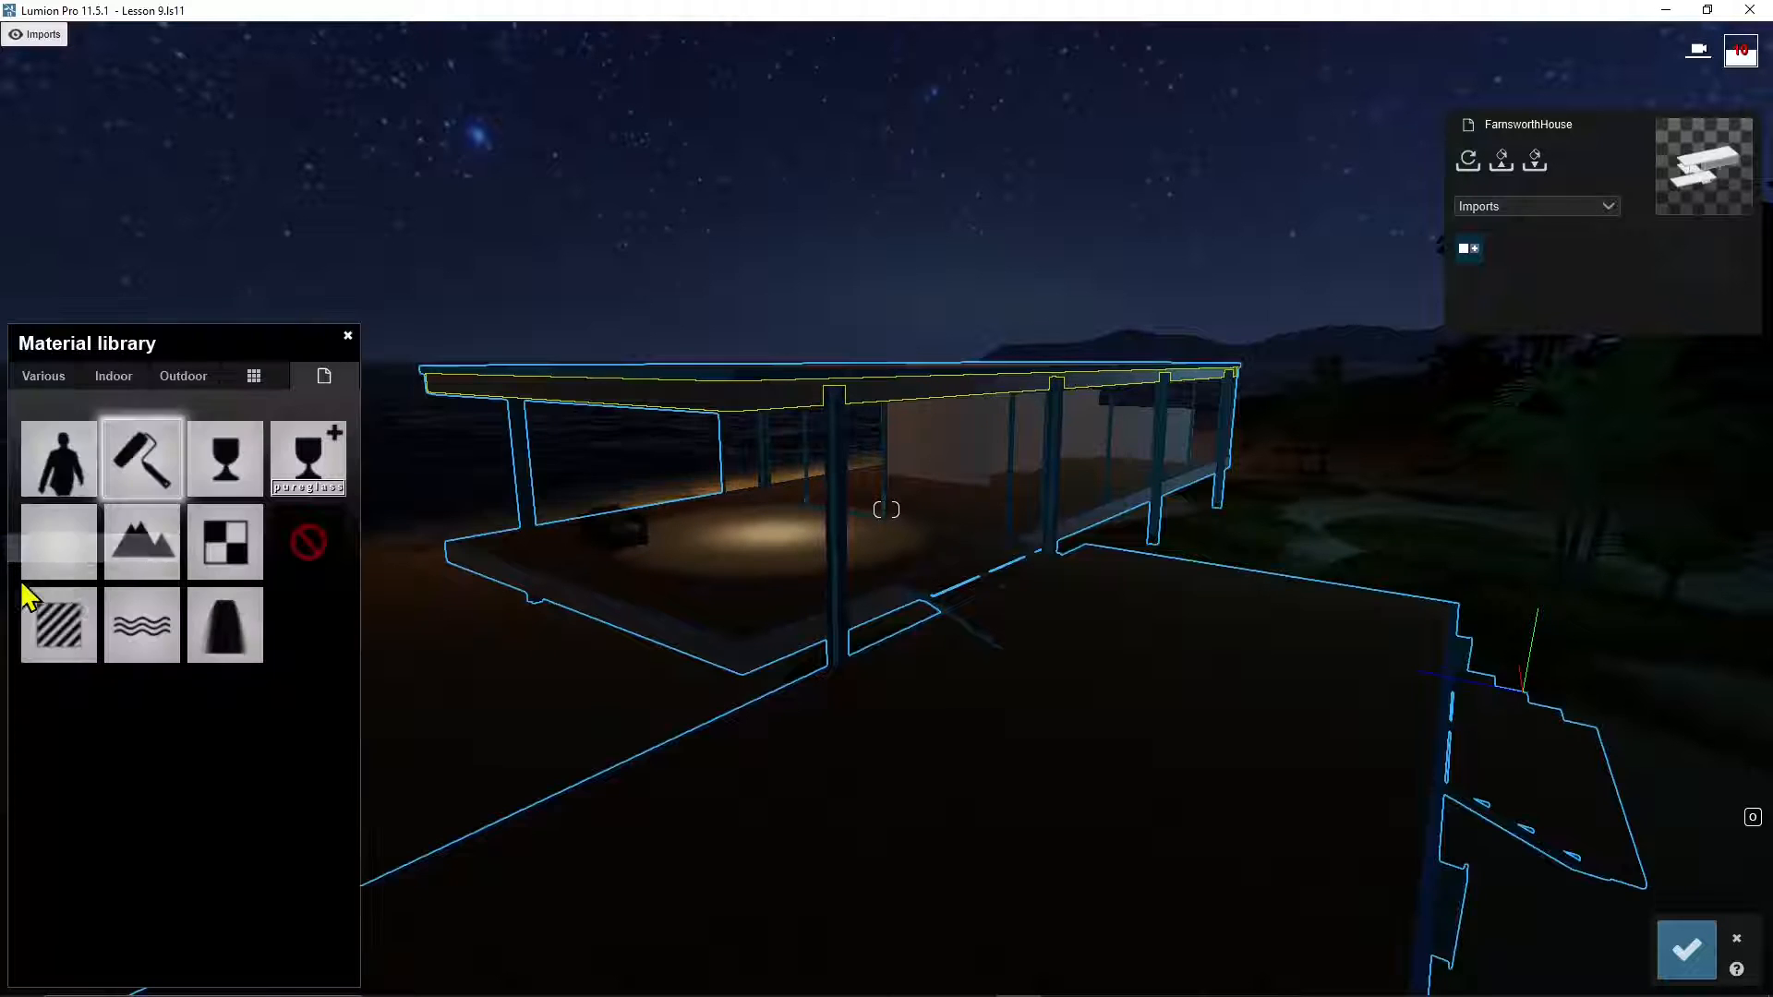
{"action": "left_click", "coordinate": [156, 381]}
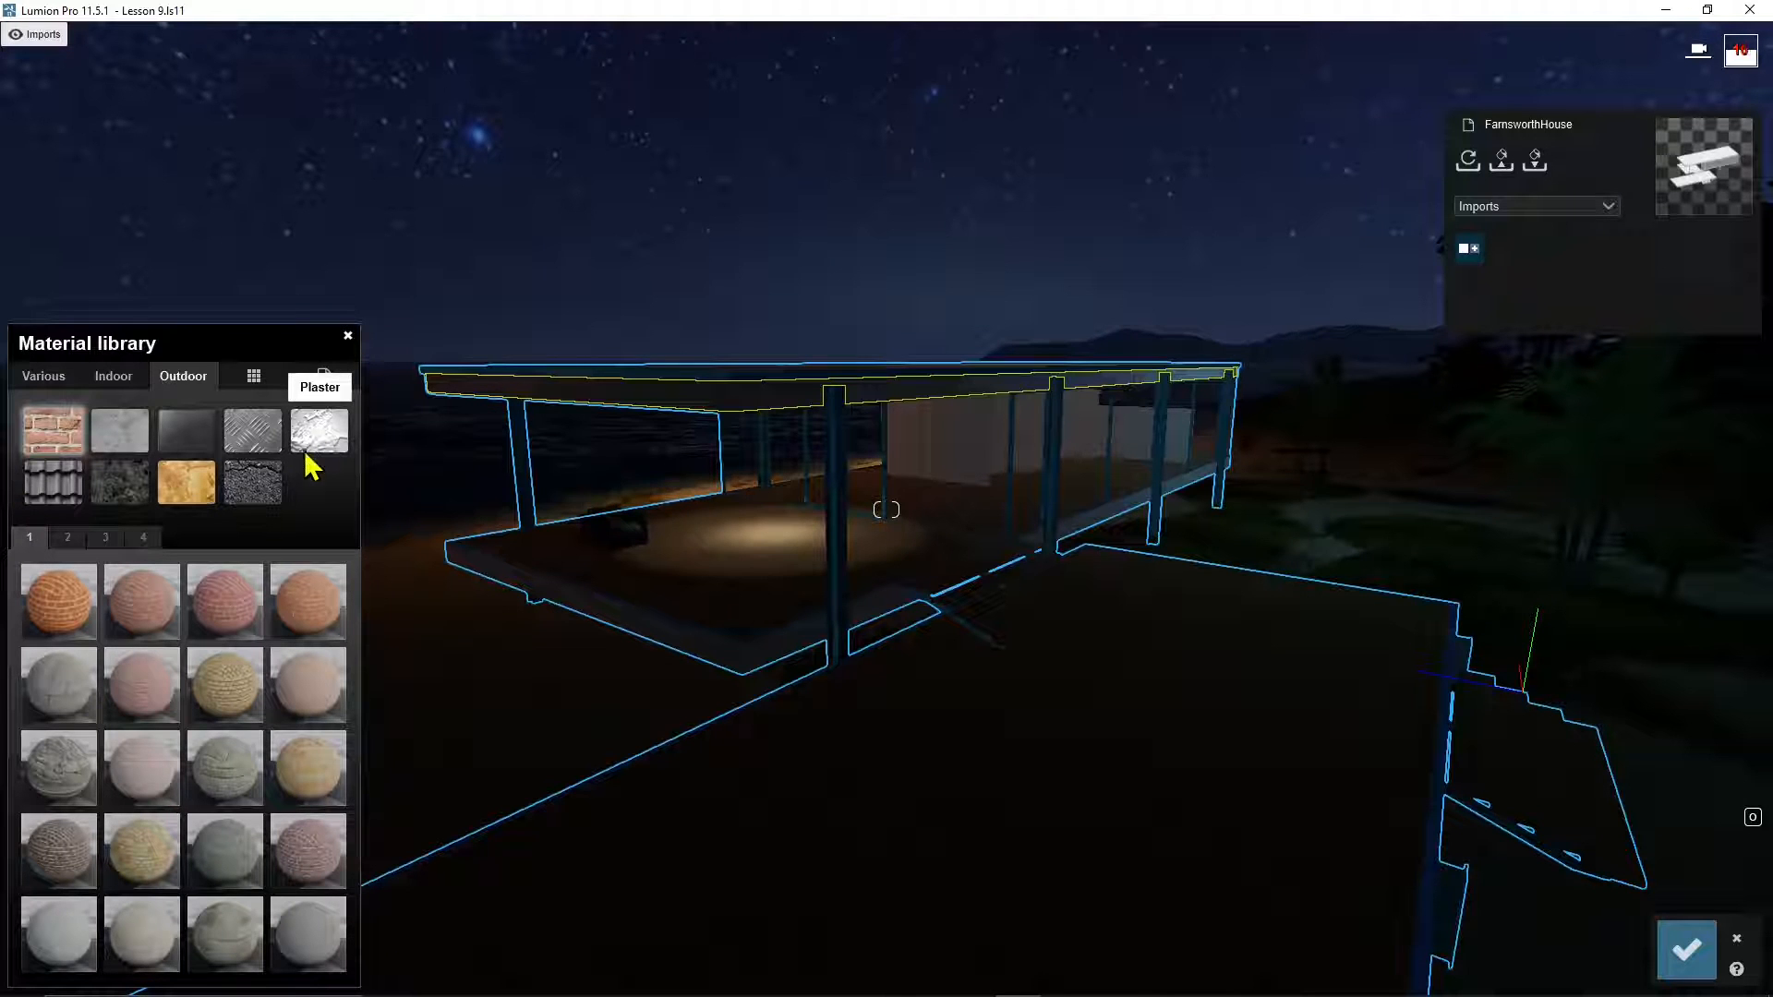
{"action": "left_click", "coordinate": [131, 429]}
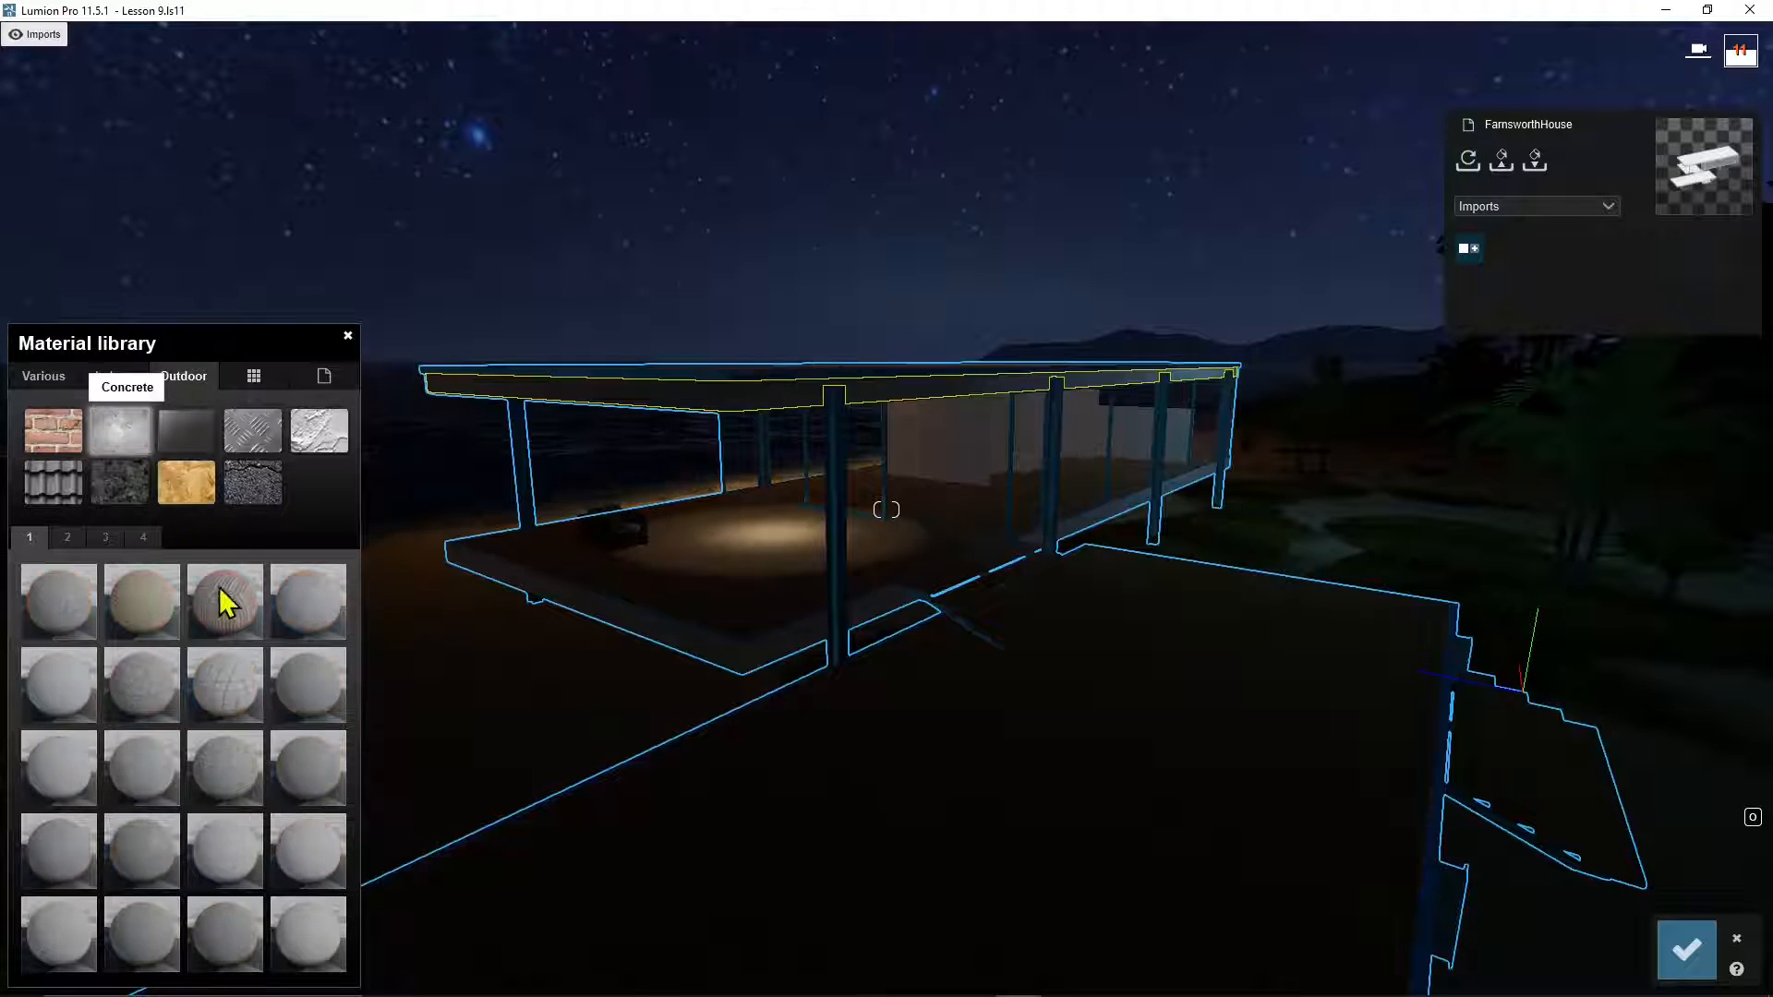
{"action": "left_click", "coordinate": [242, 772]}
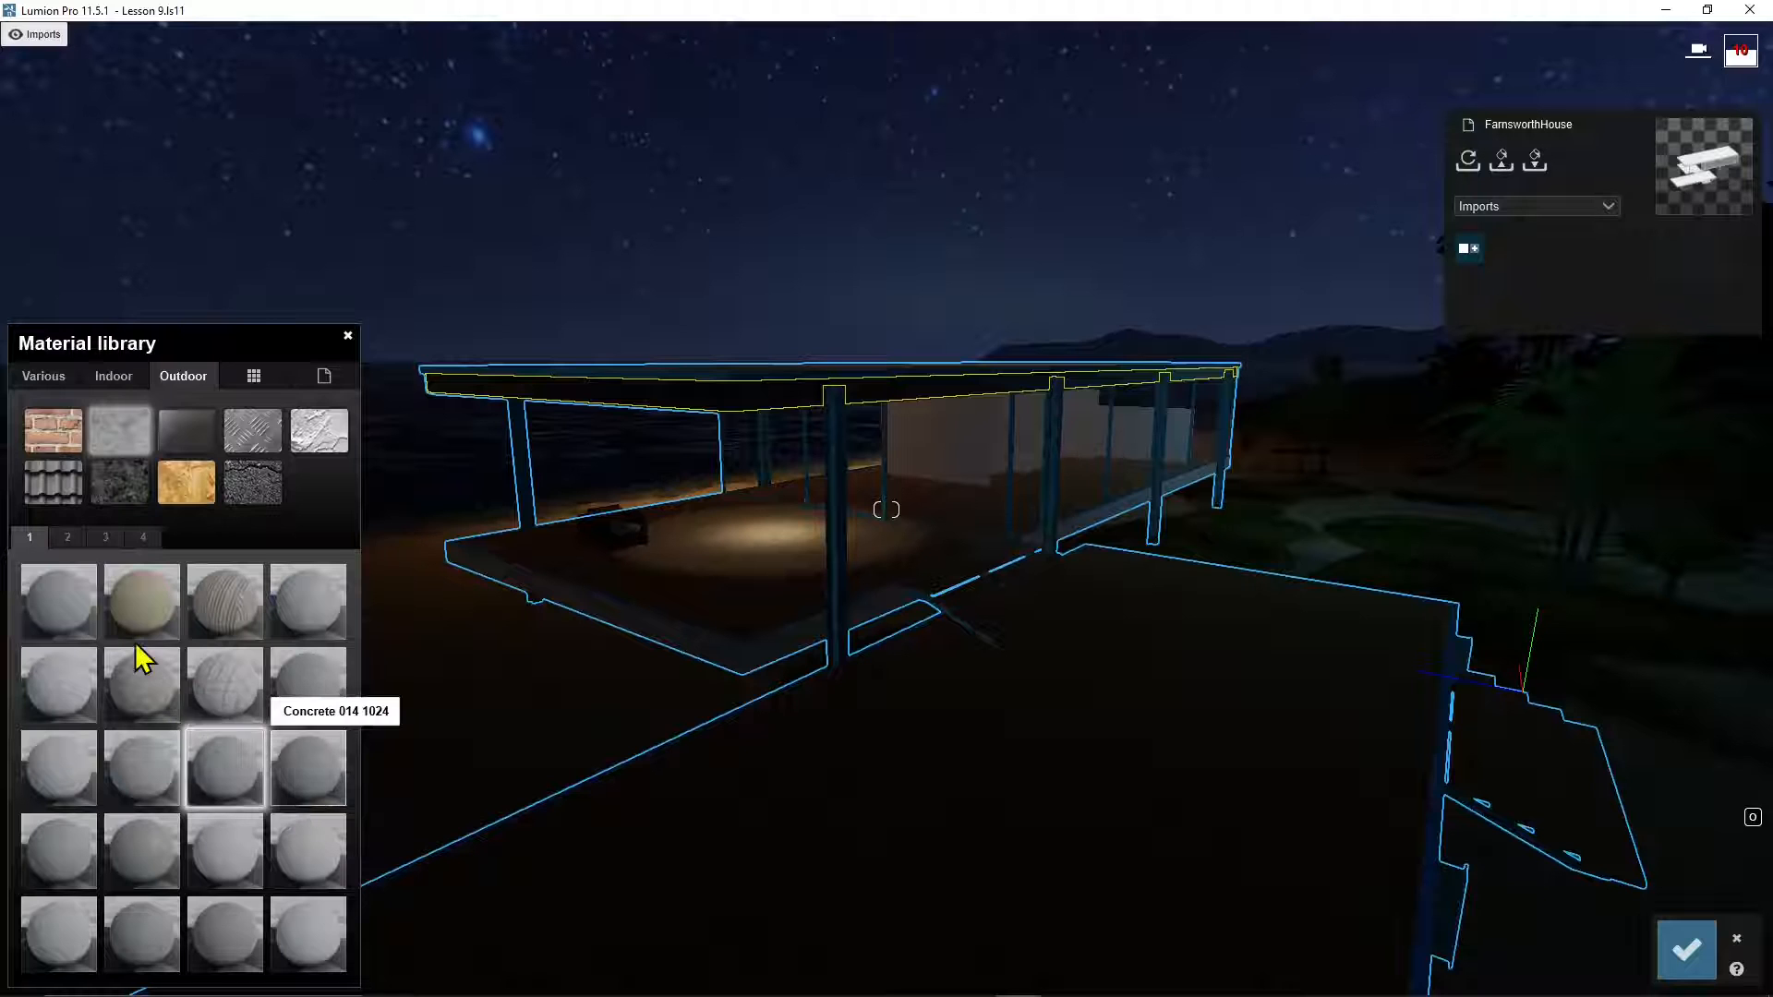
{"action": "left_click", "coordinate": [106, 539]}
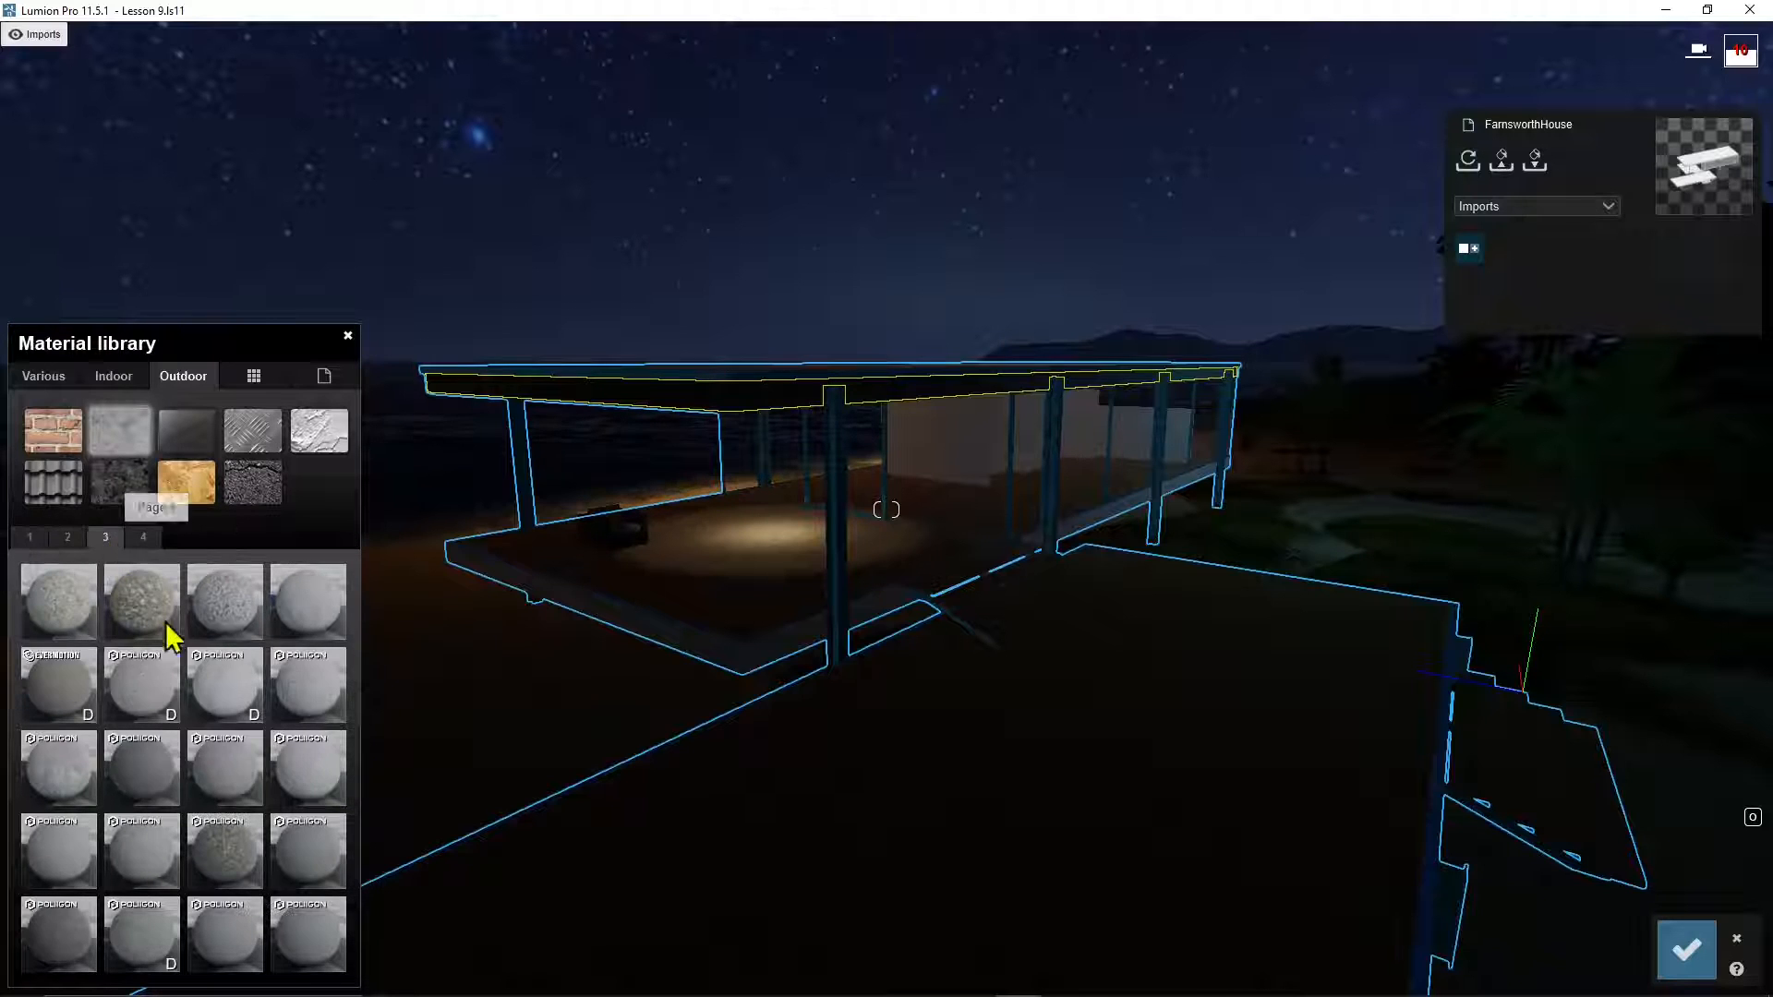
{"action": "left_click", "coordinate": [297, 764]}
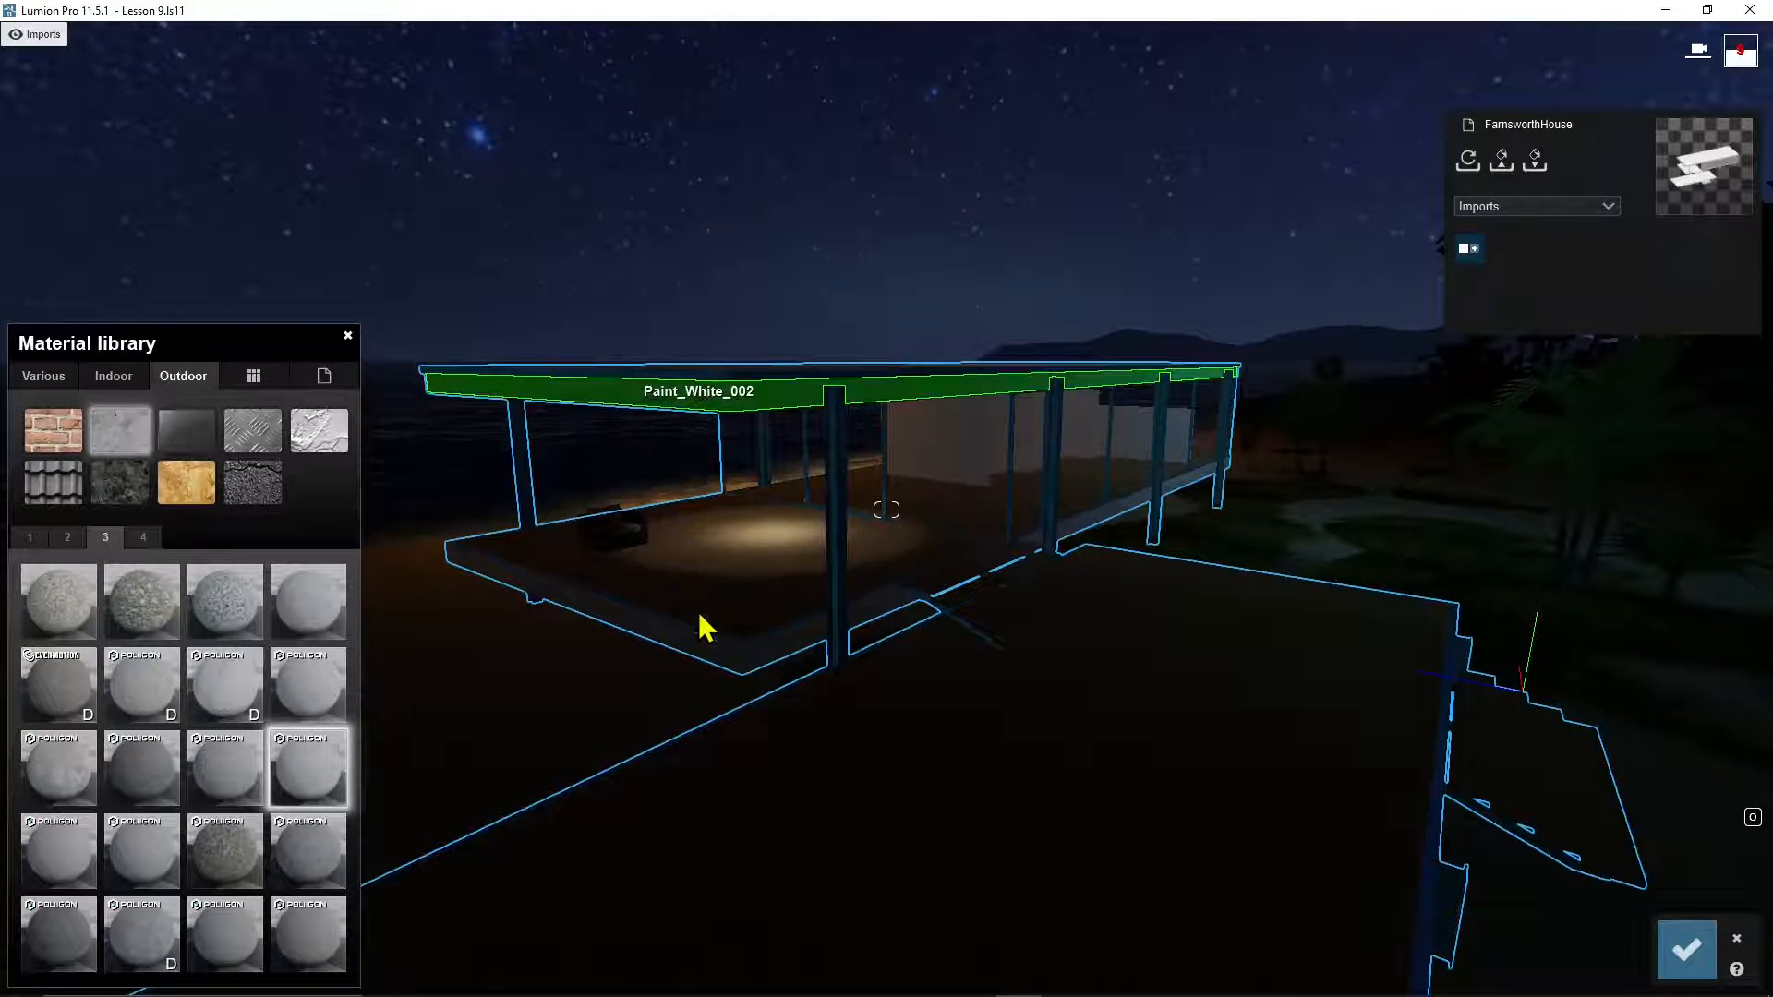
{"action": "left_click", "coordinate": [706, 644]}
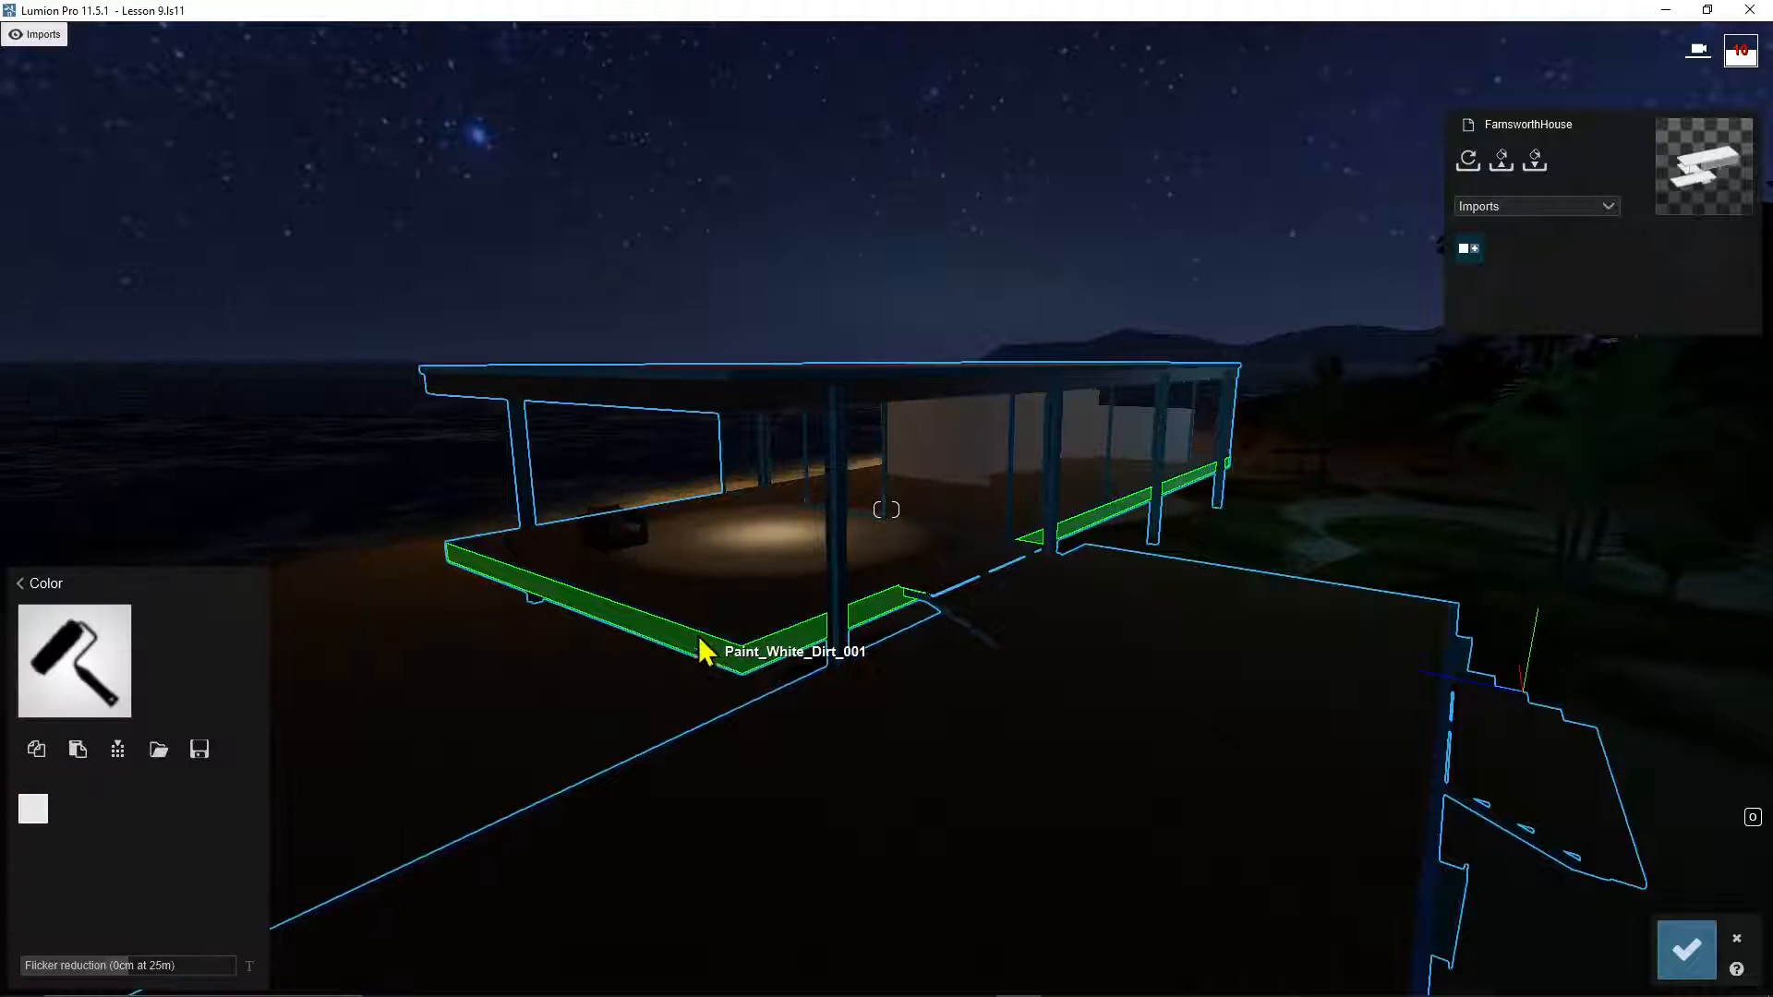
Step: Copy the roof's Polii Concrete 07 2k material and paste it onto the Paint_White_Dirt_001 slab edges
{"action": "left_click", "coordinate": [28, 585]}
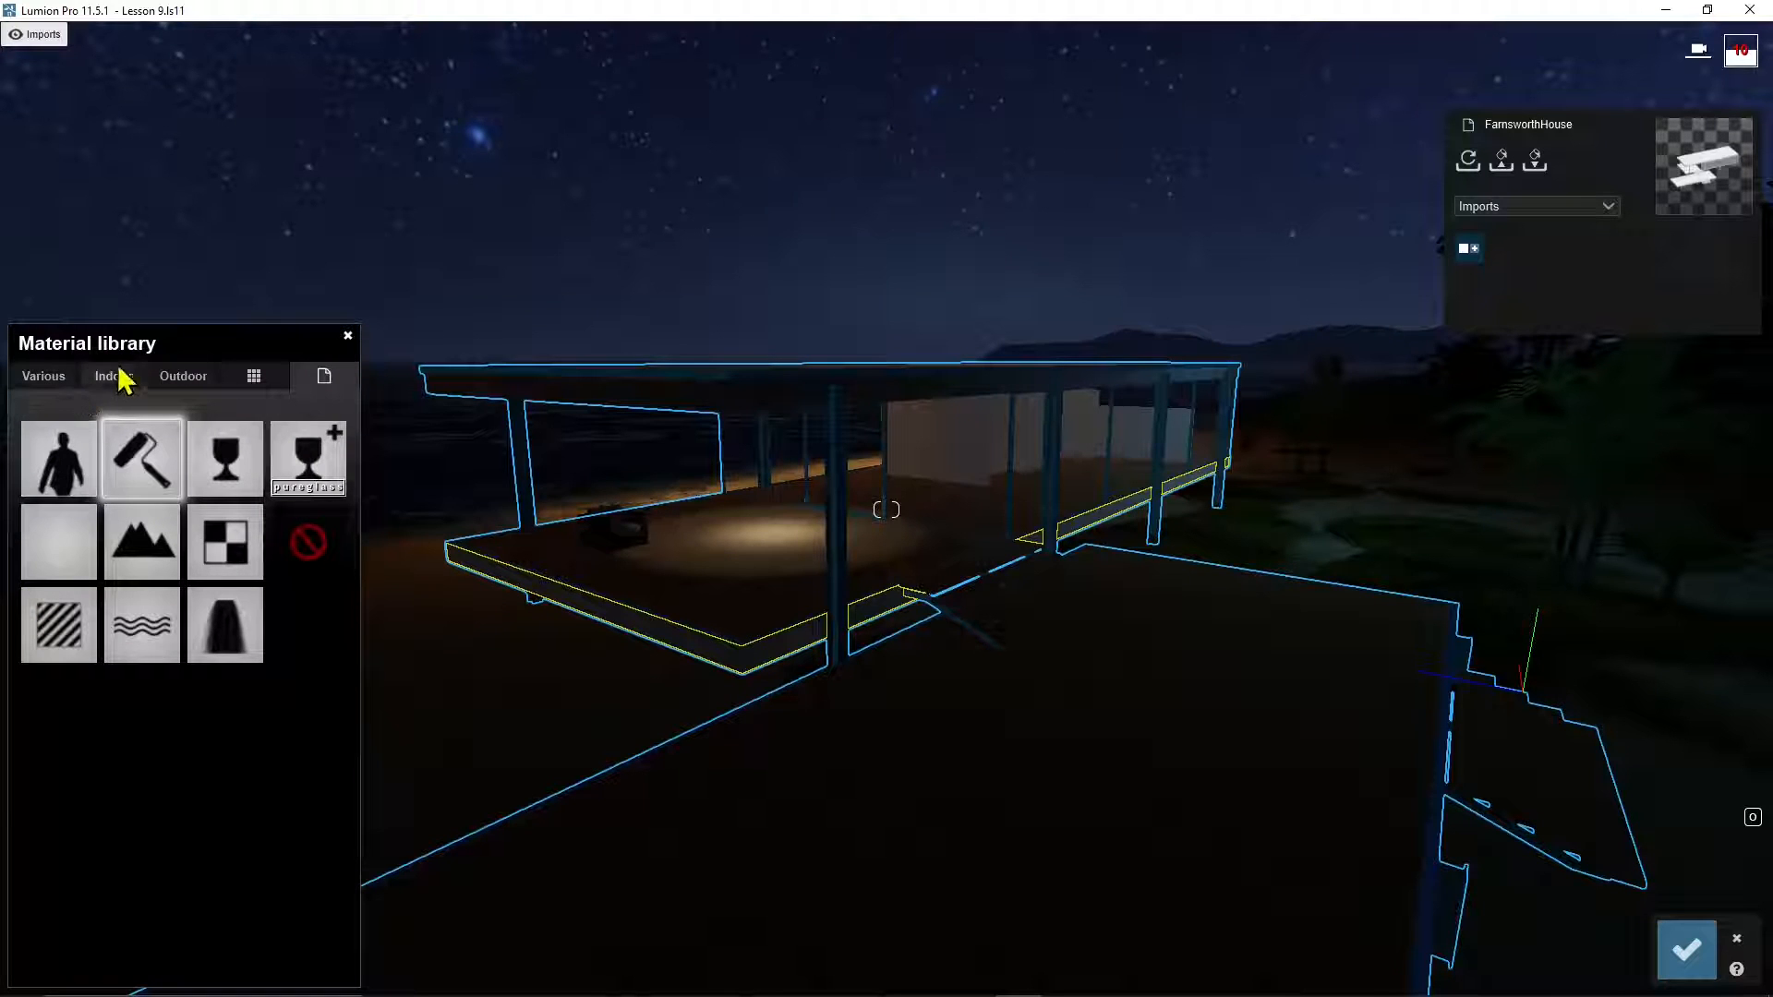
{"action": "left_click", "coordinate": [195, 381]}
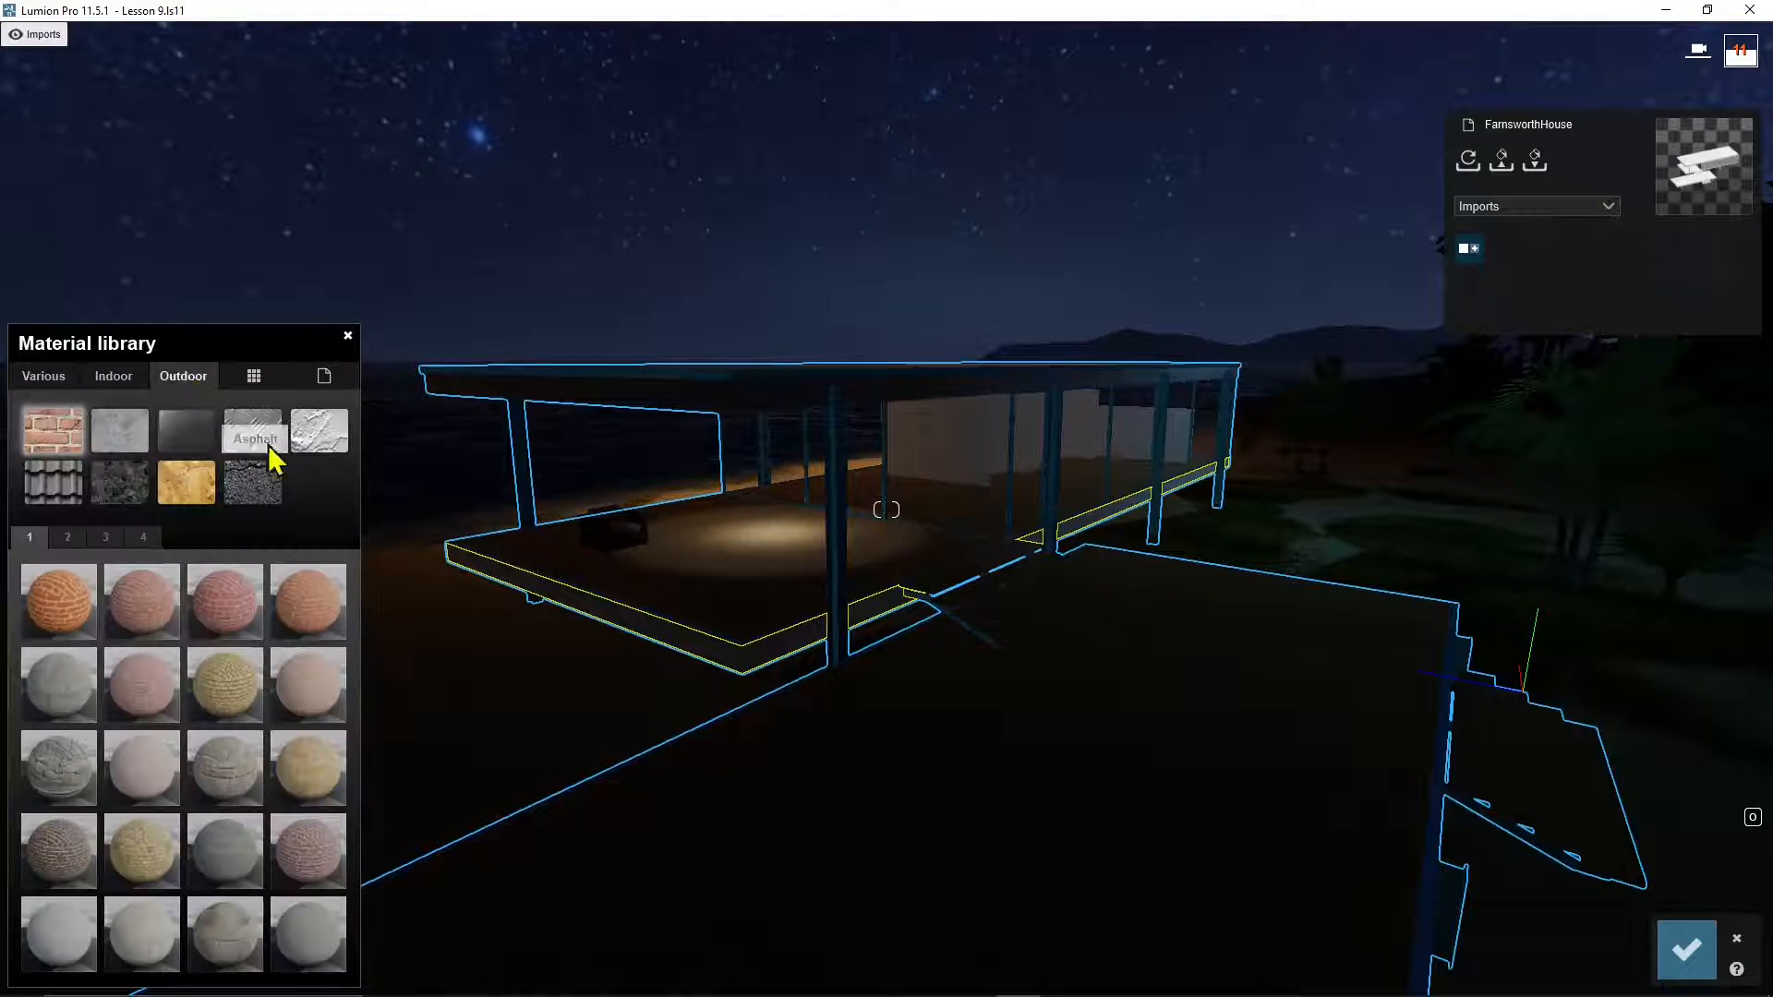
{"action": "left_click", "coordinate": [120, 429]}
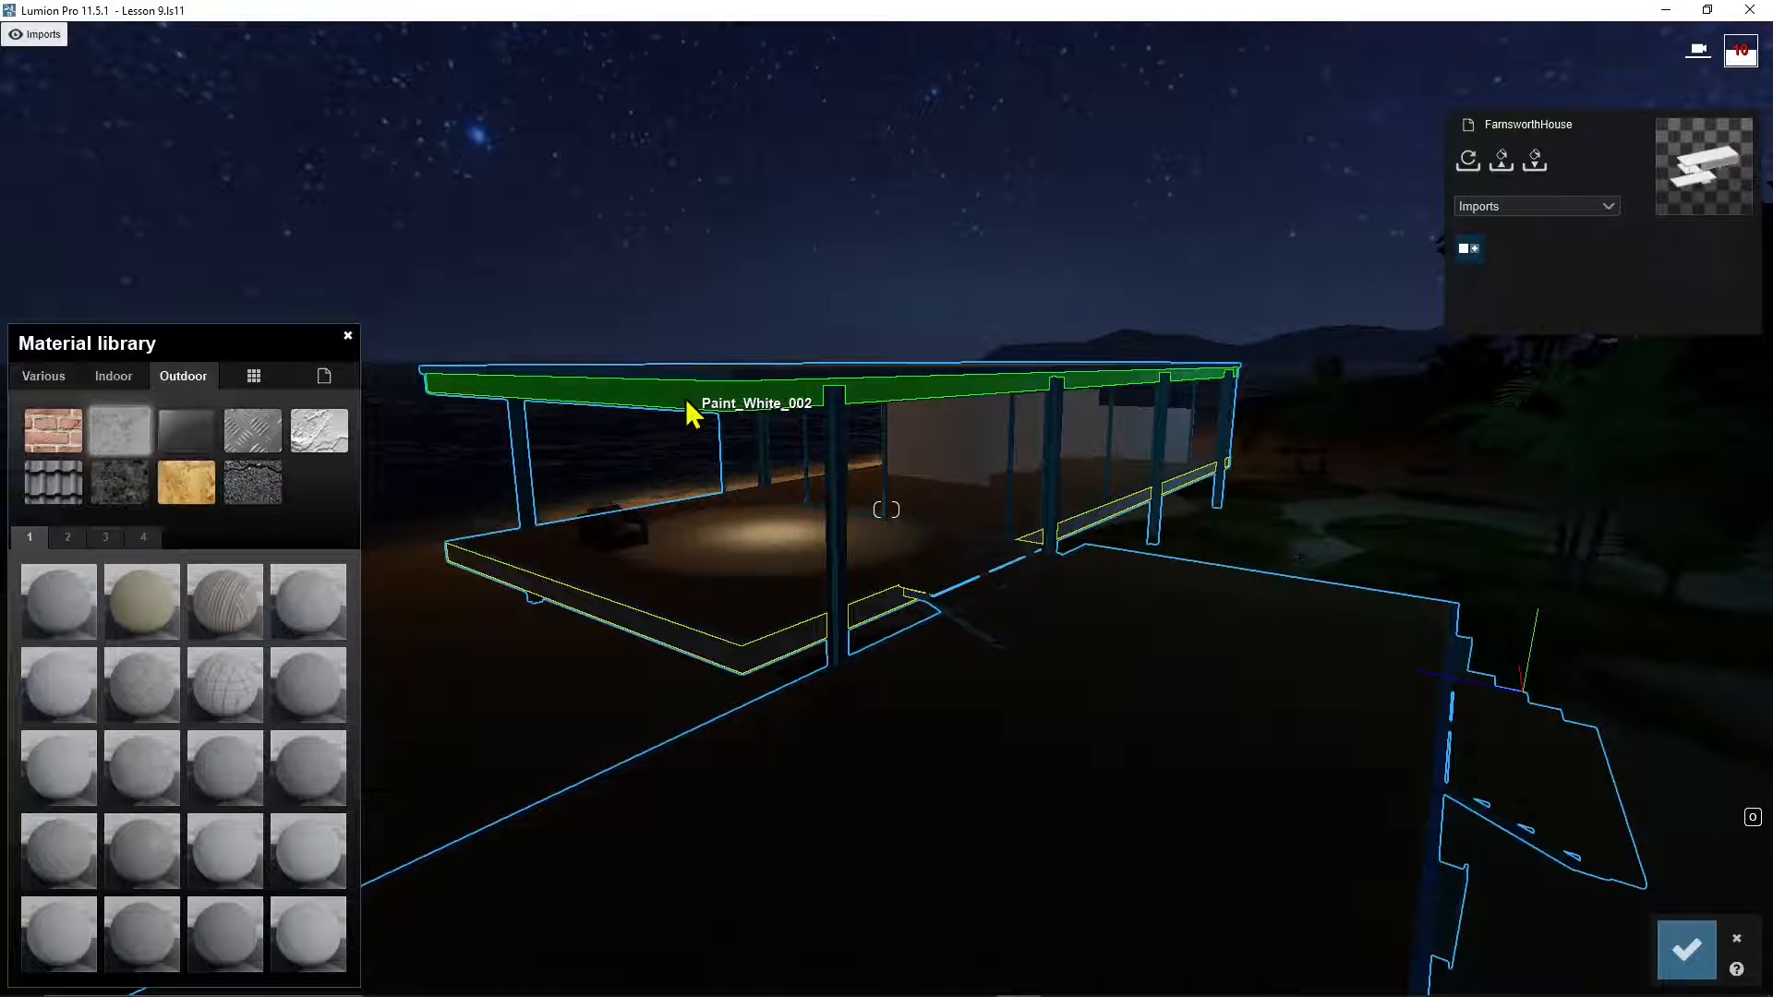
{"action": "left_click", "coordinate": [685, 403]}
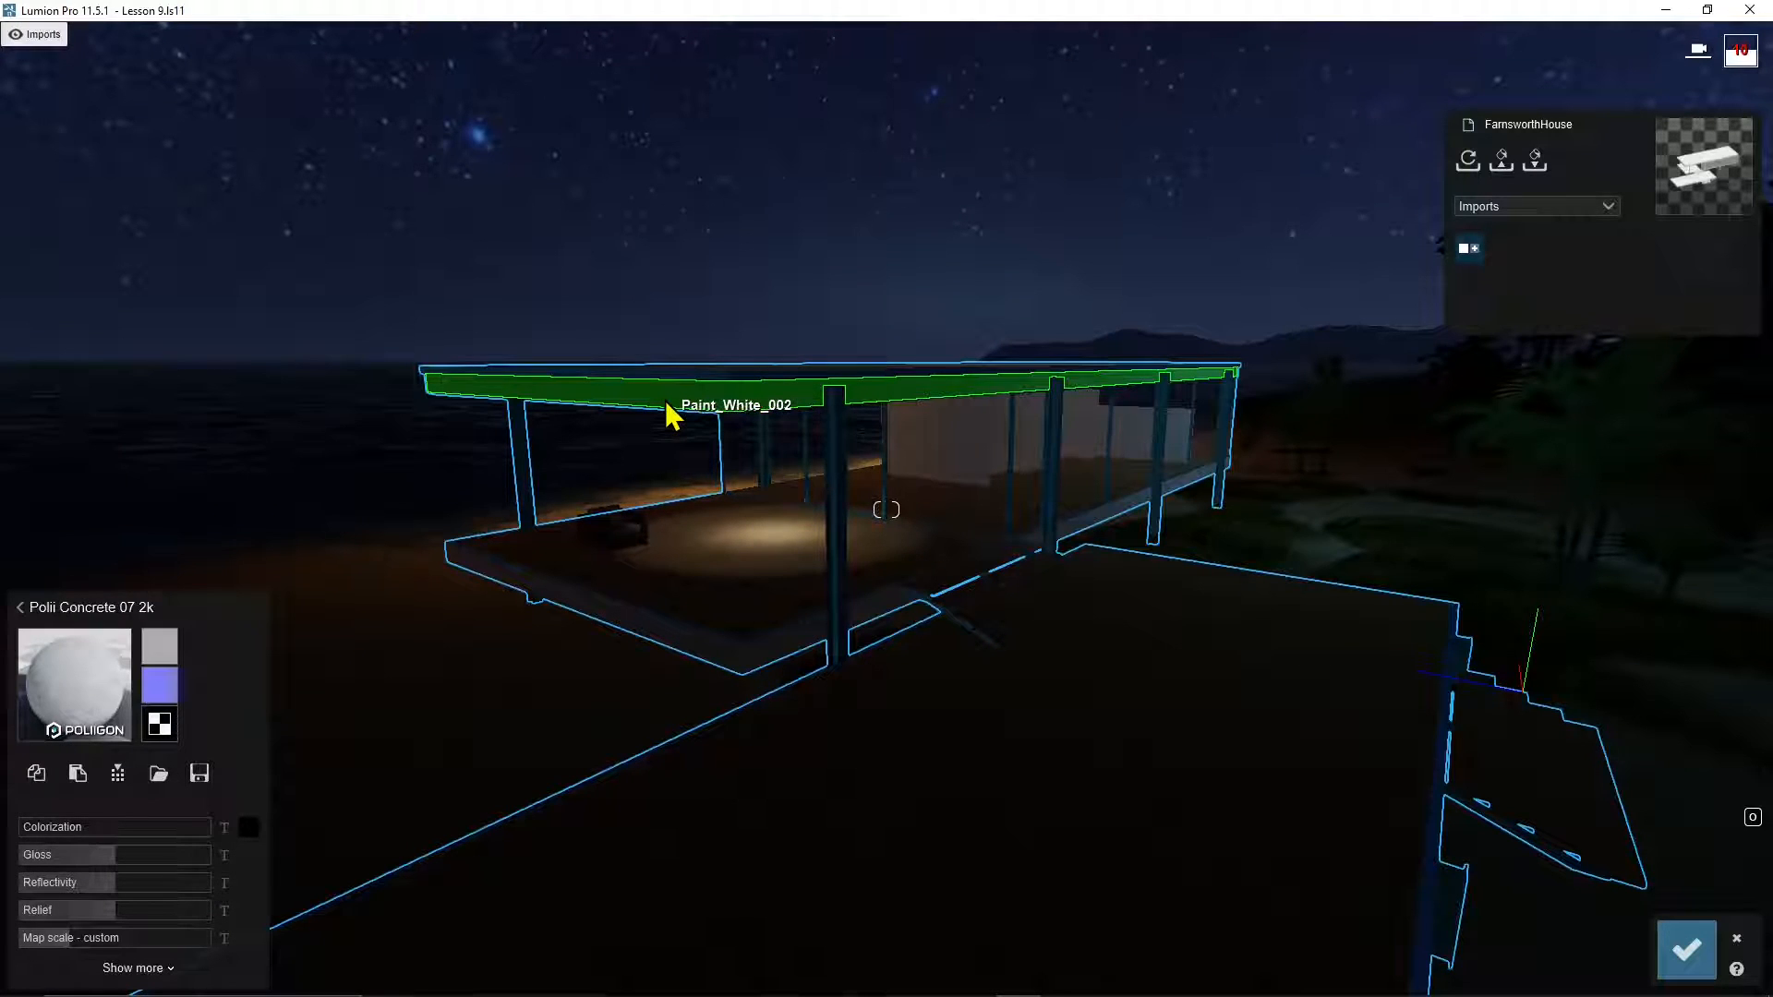
{"action": "left_click", "coordinate": [42, 781]}
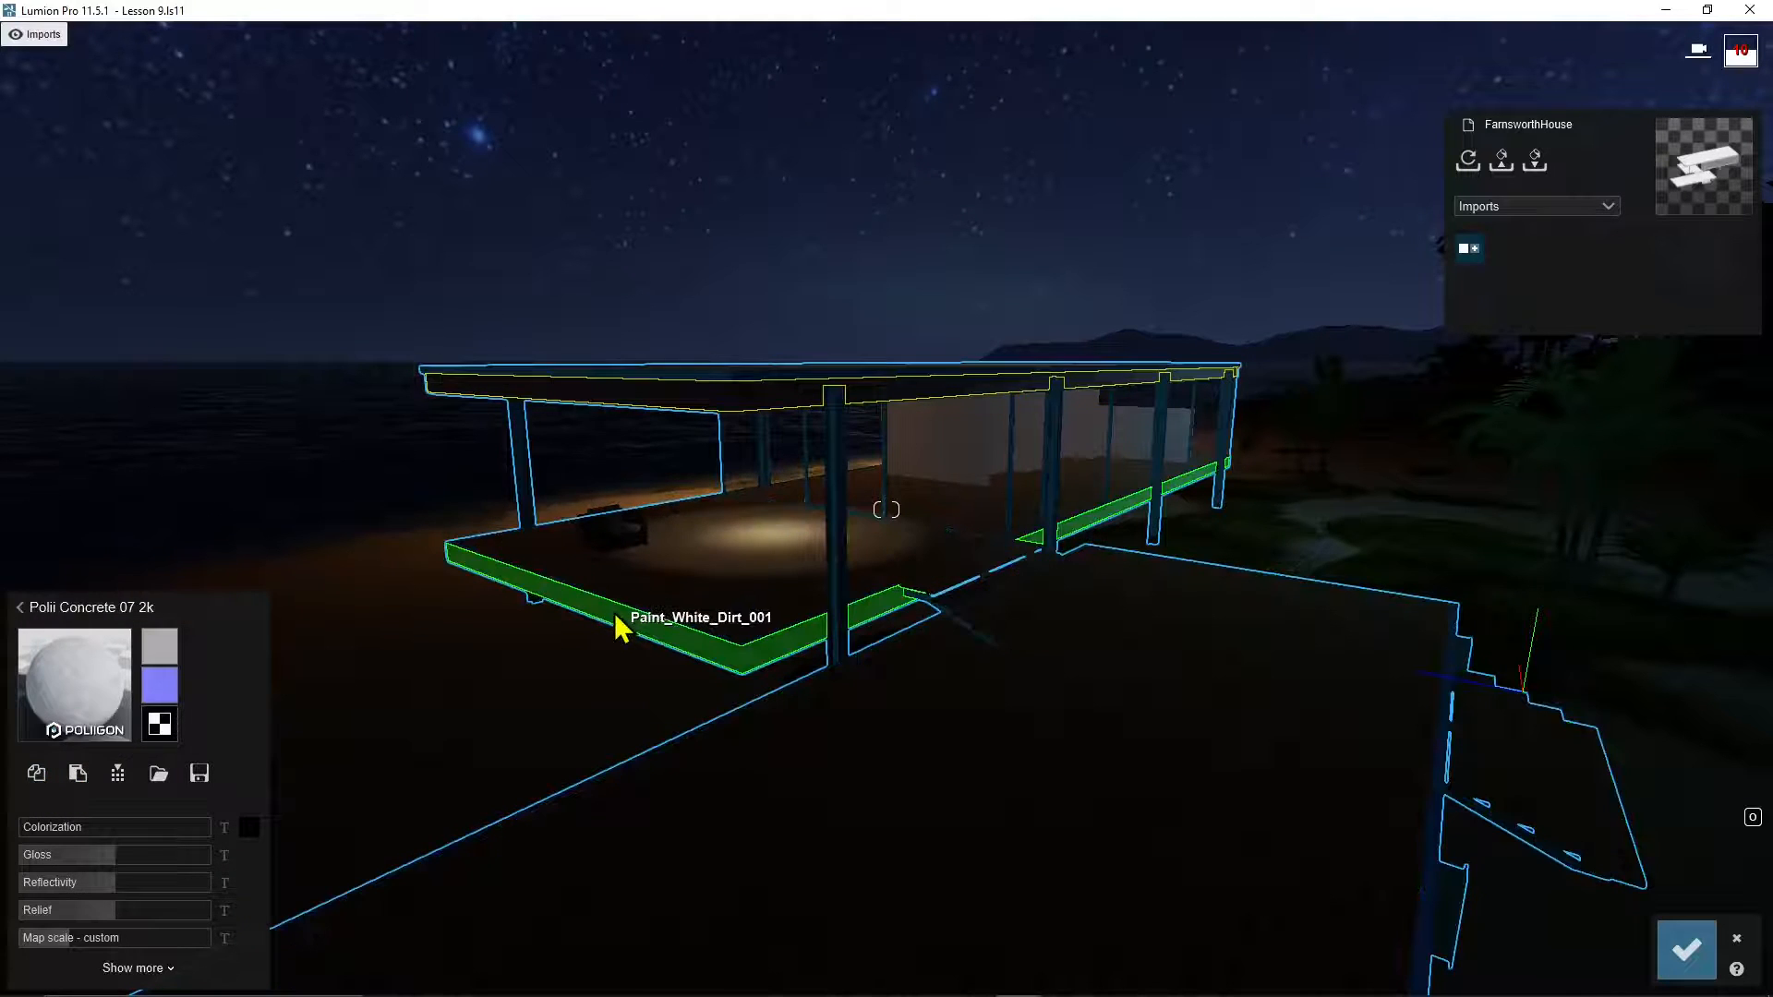
{"action": "left_click", "coordinate": [617, 628]}
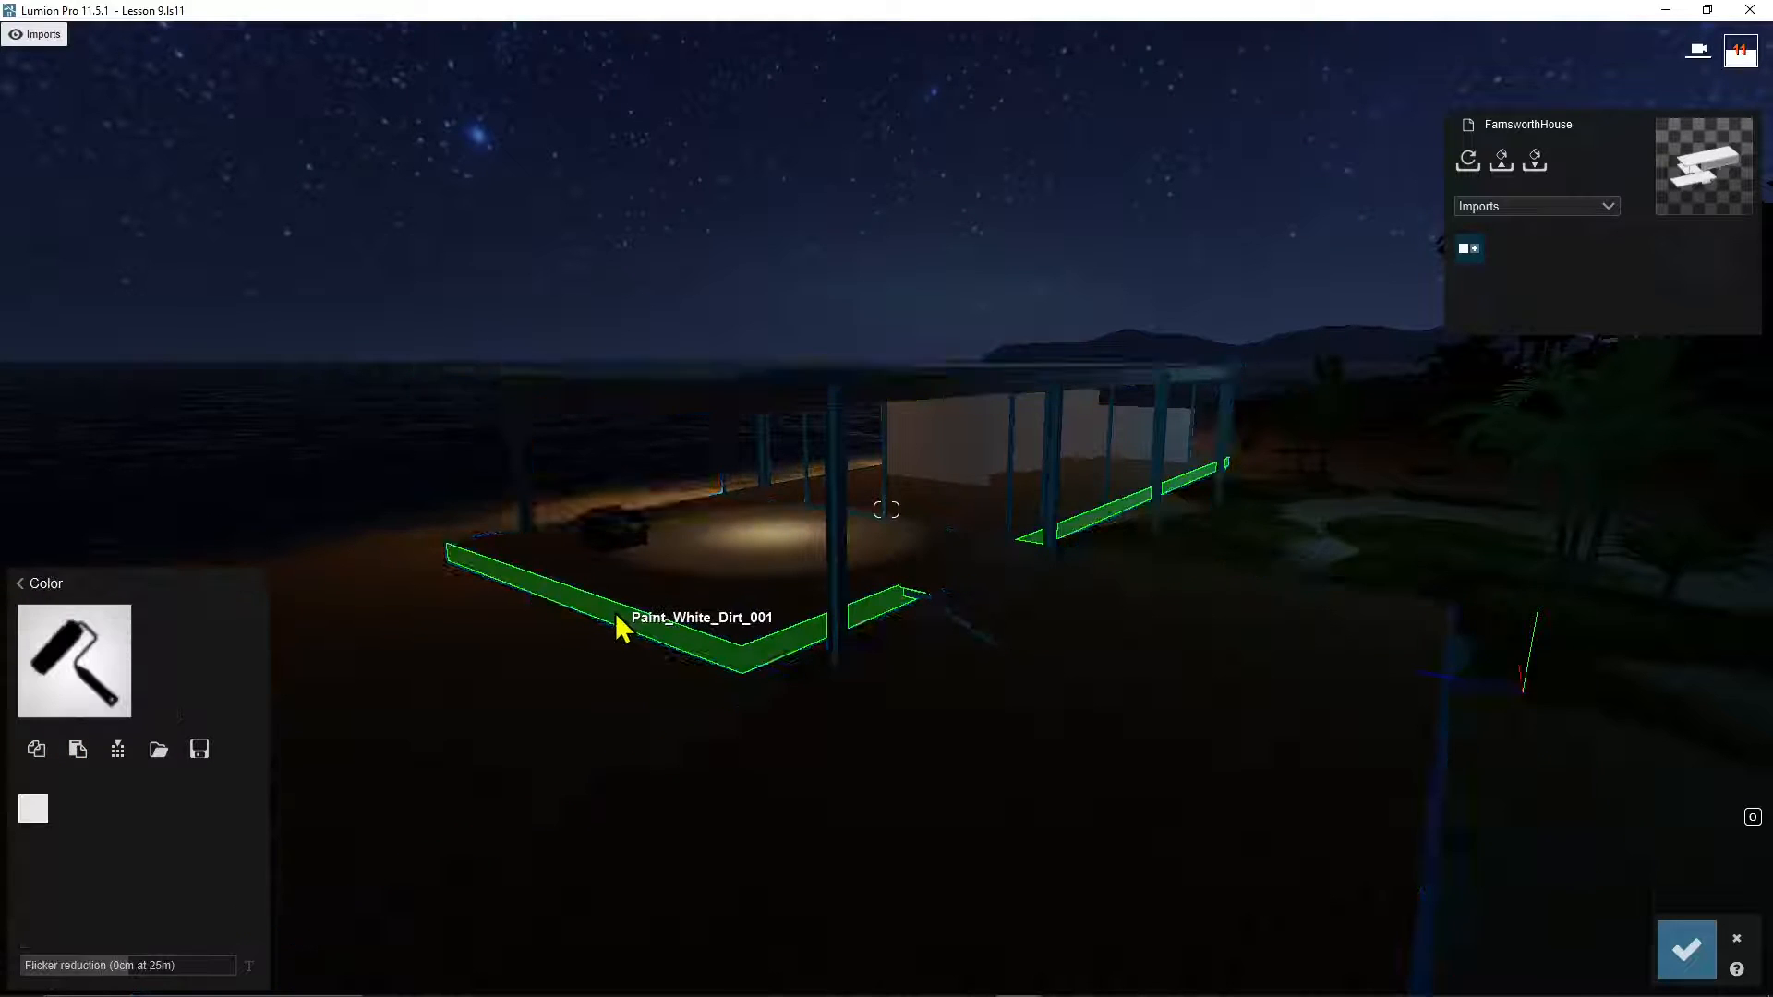
{"action": "left_click", "coordinate": [77, 751]}
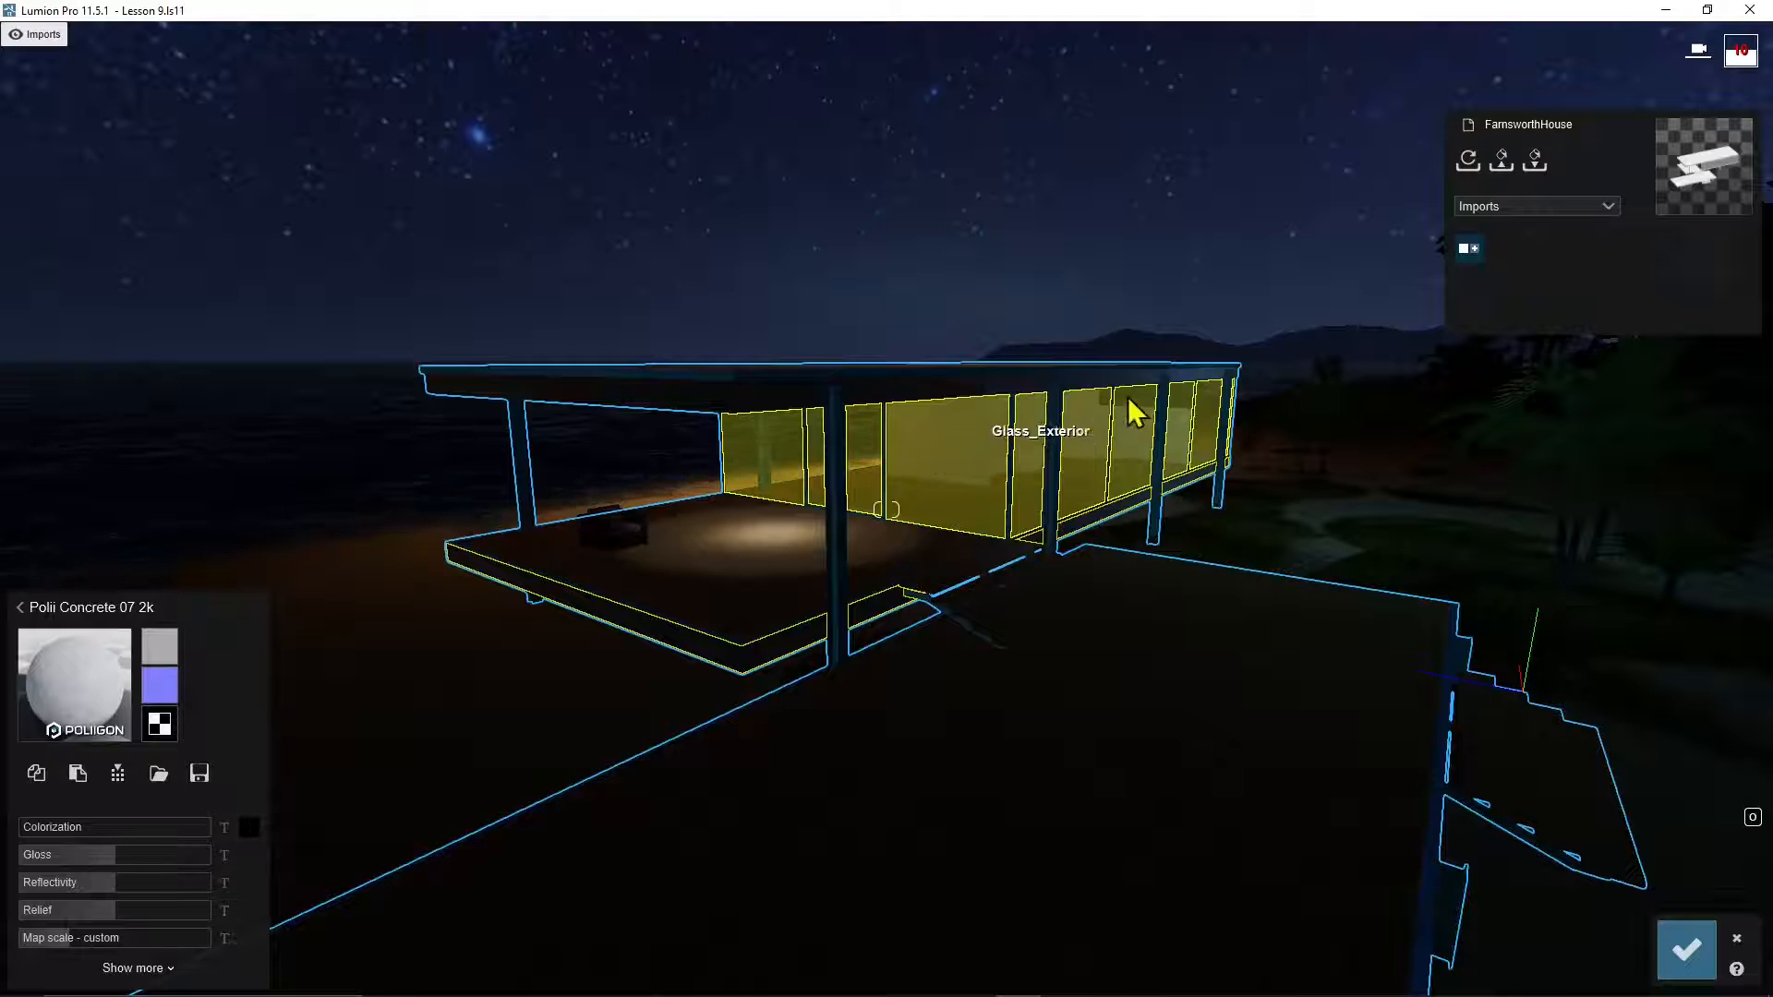
Step: Select the glass walls and try clear and milky Indoor Glass materials on them
{"action": "left_click", "coordinate": [931, 494]}
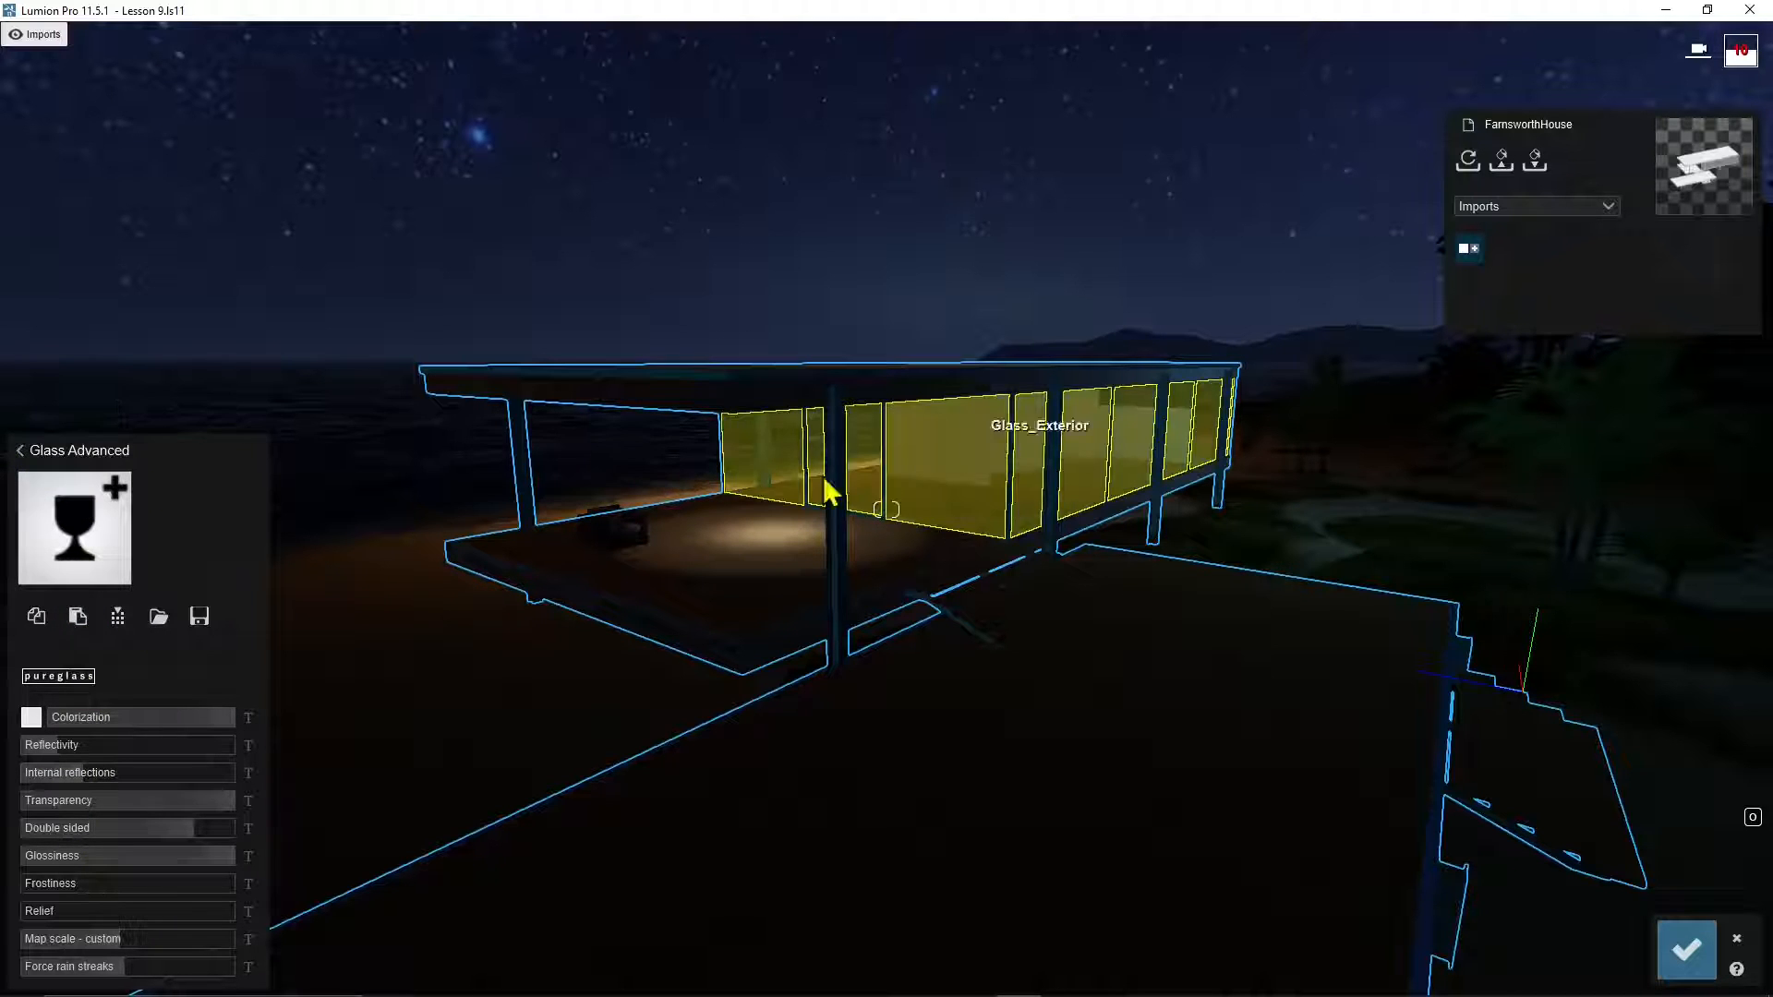
{"action": "left_click", "coordinate": [19, 452]}
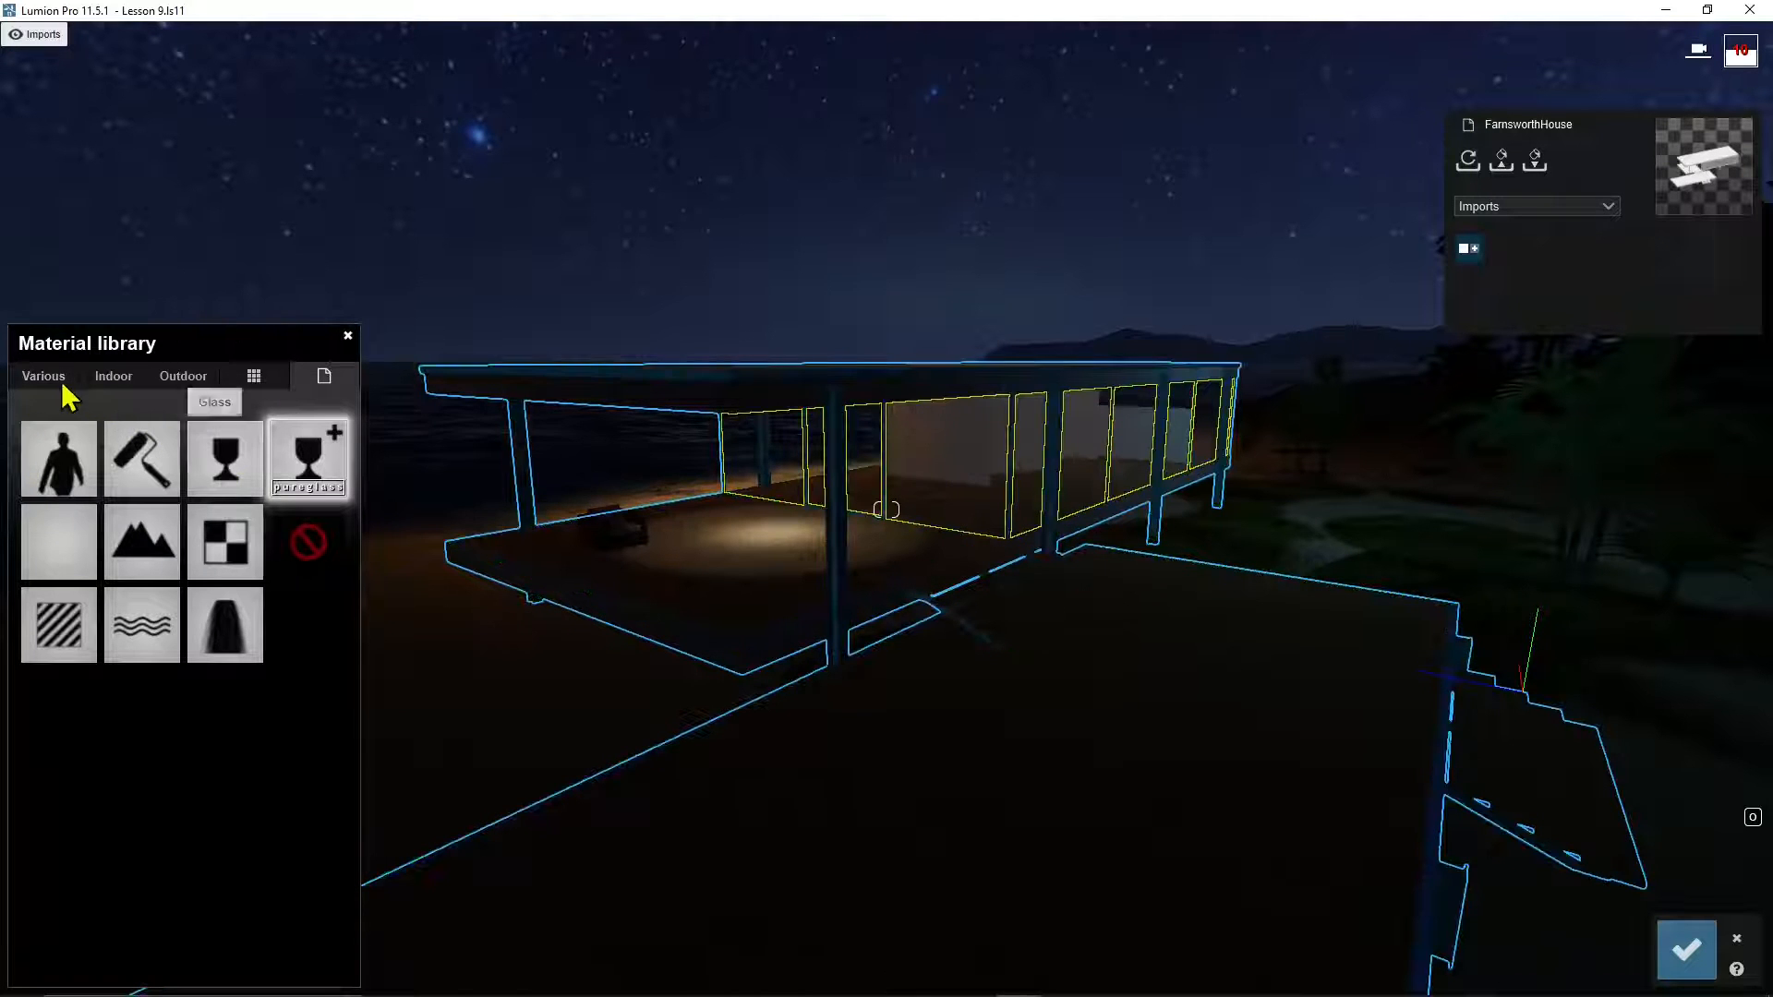
{"action": "left_click", "coordinate": [120, 382]}
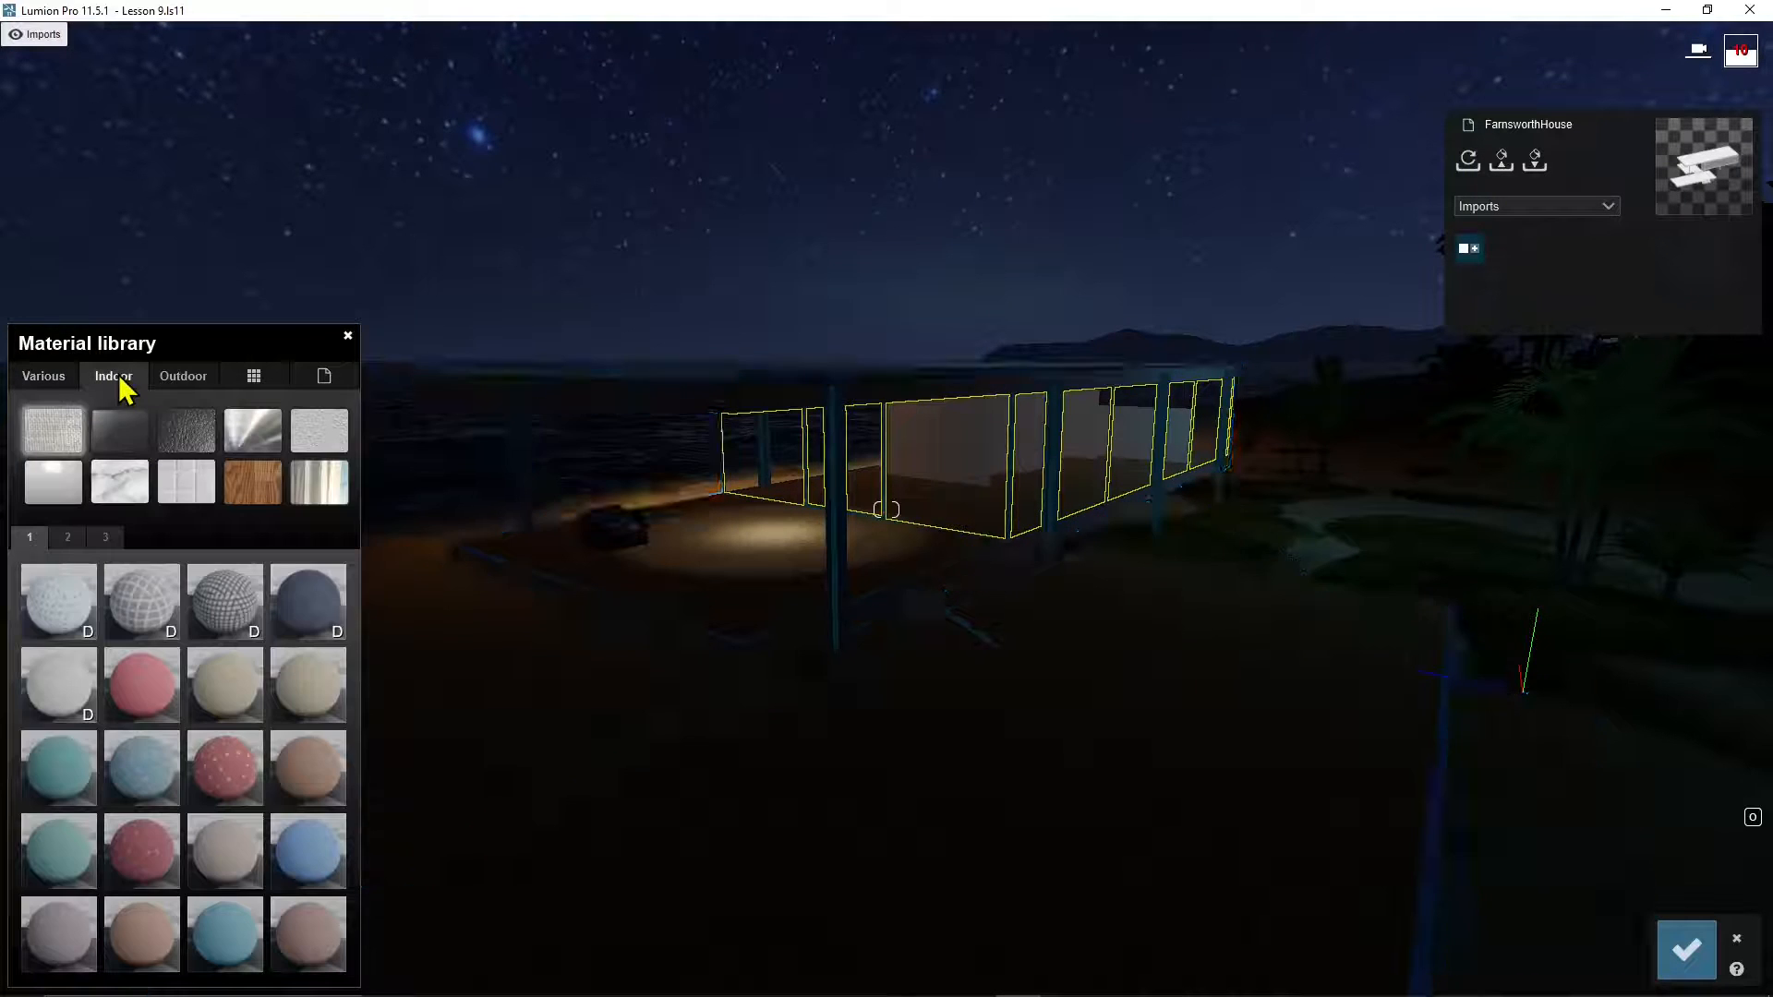
{"action": "left_click", "coordinate": [125, 434]}
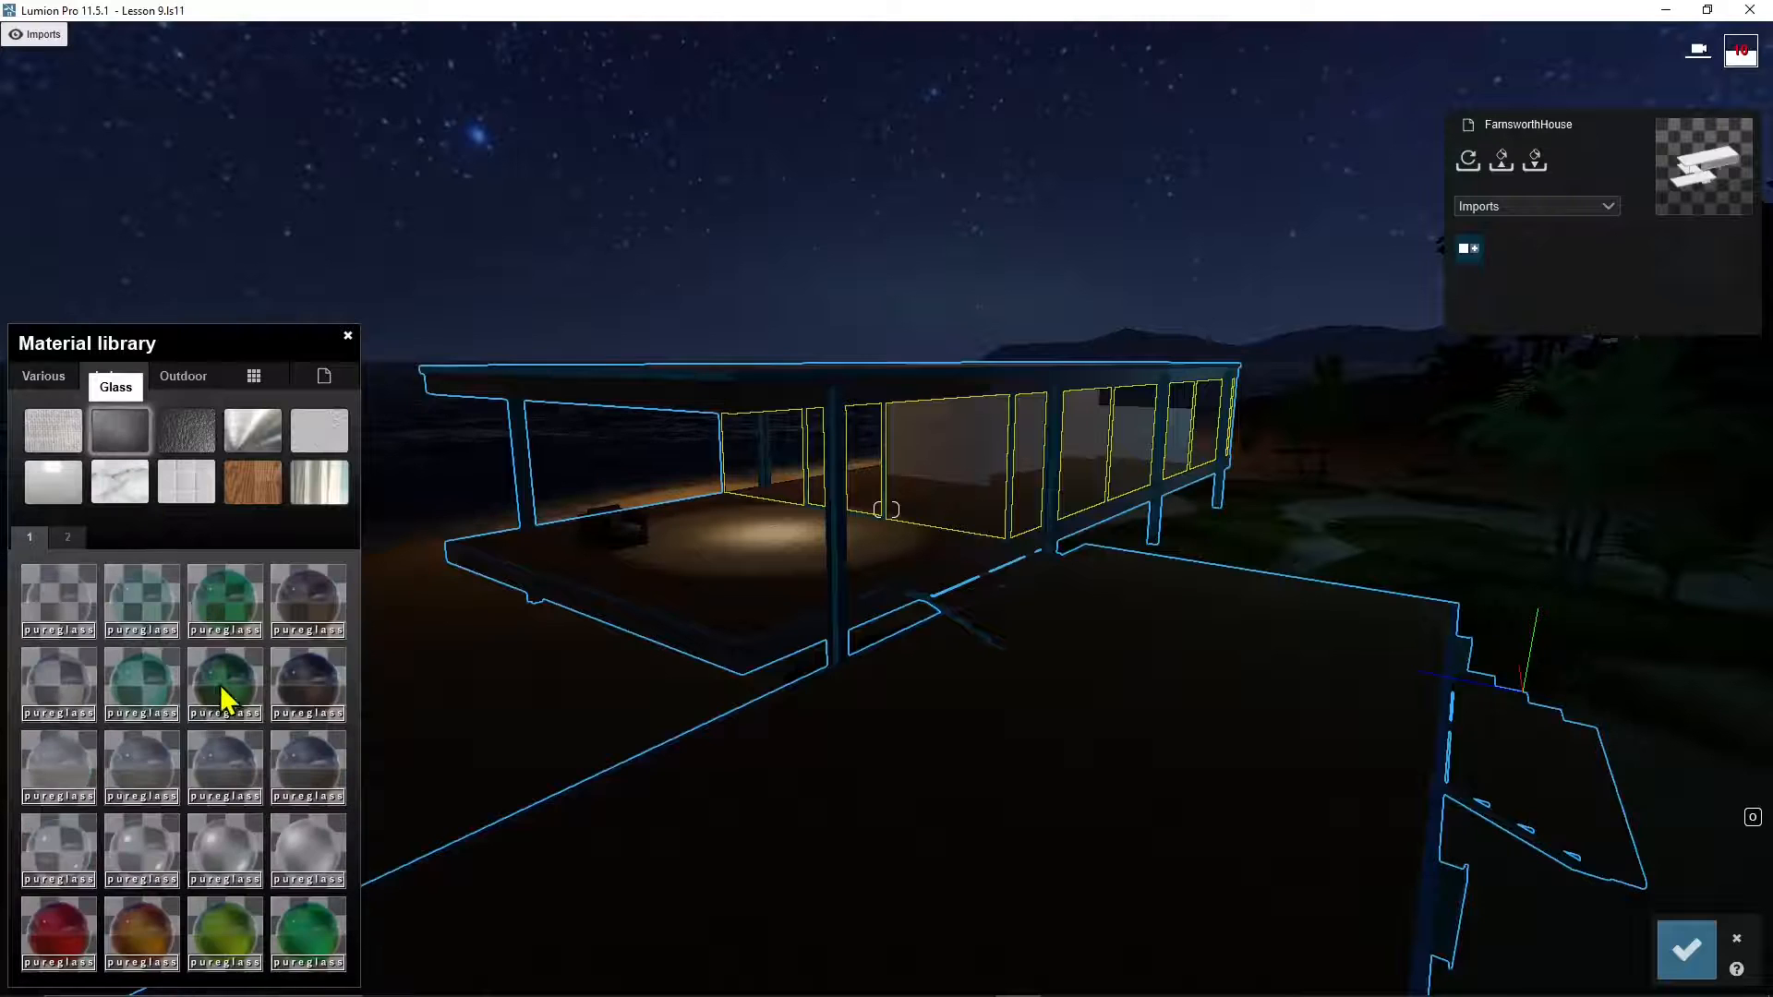
{"action": "left_click", "coordinate": [222, 688]}
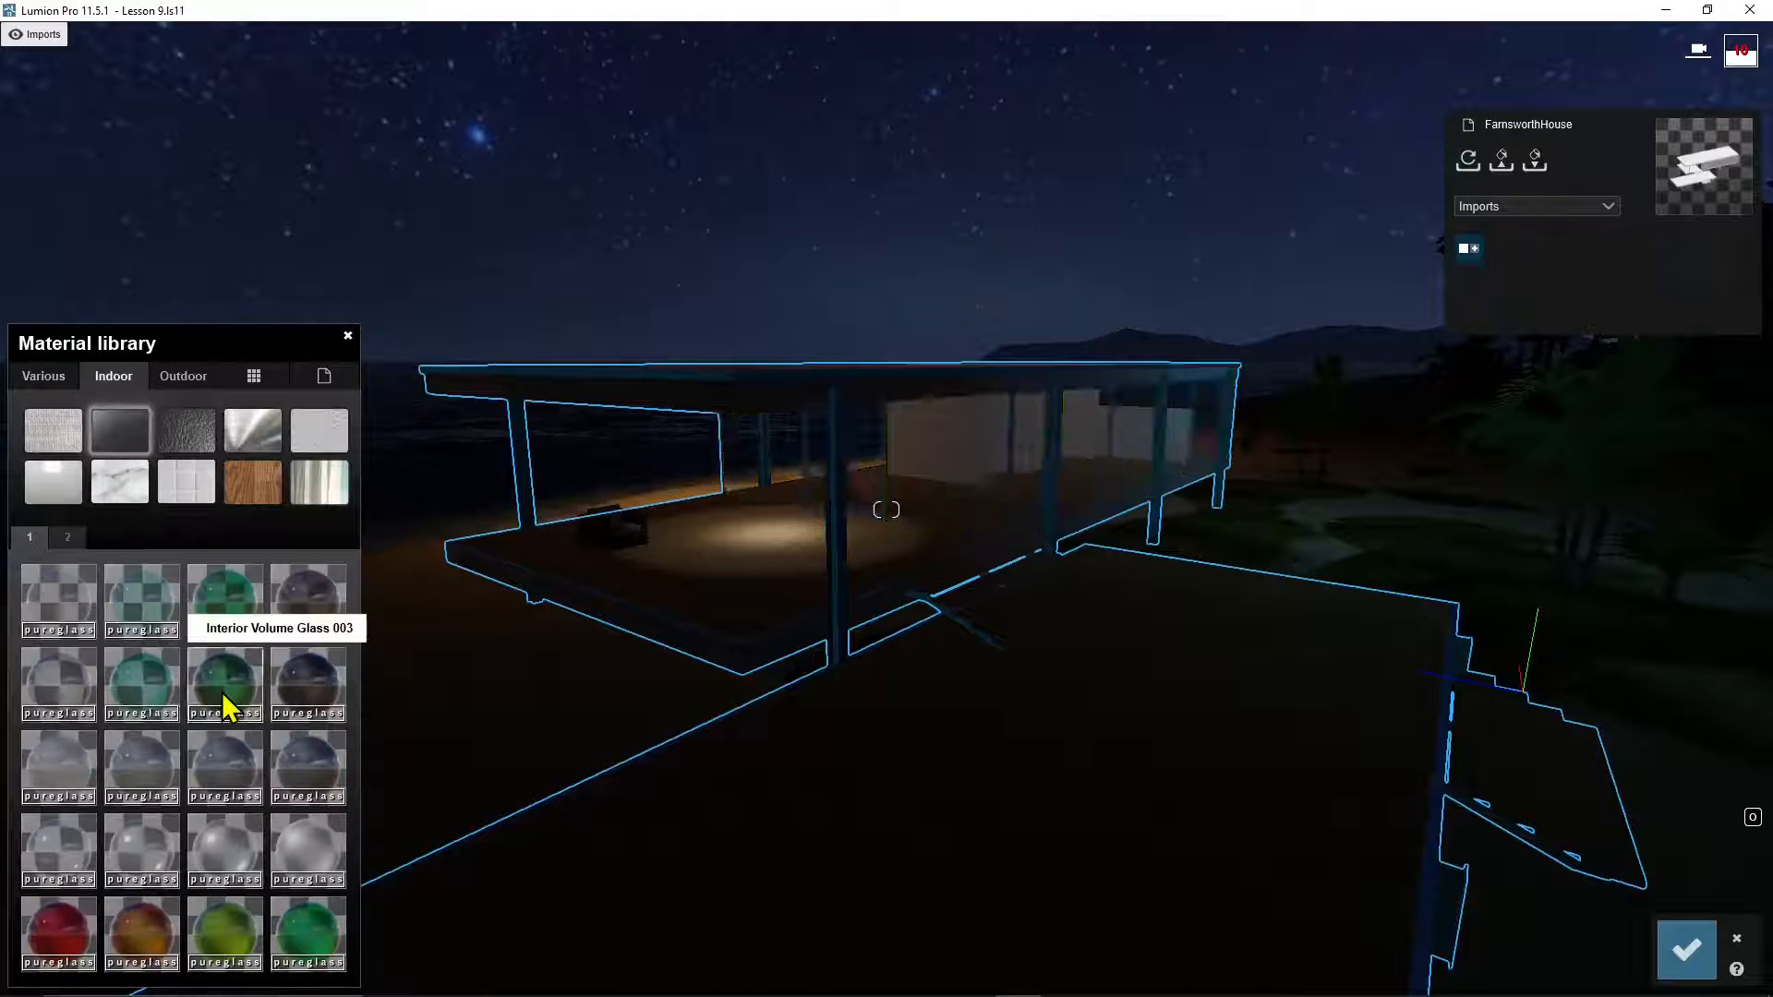
{"action": "left_click", "coordinate": [140, 609]}
{"action": "left_click", "coordinate": [148, 768]}
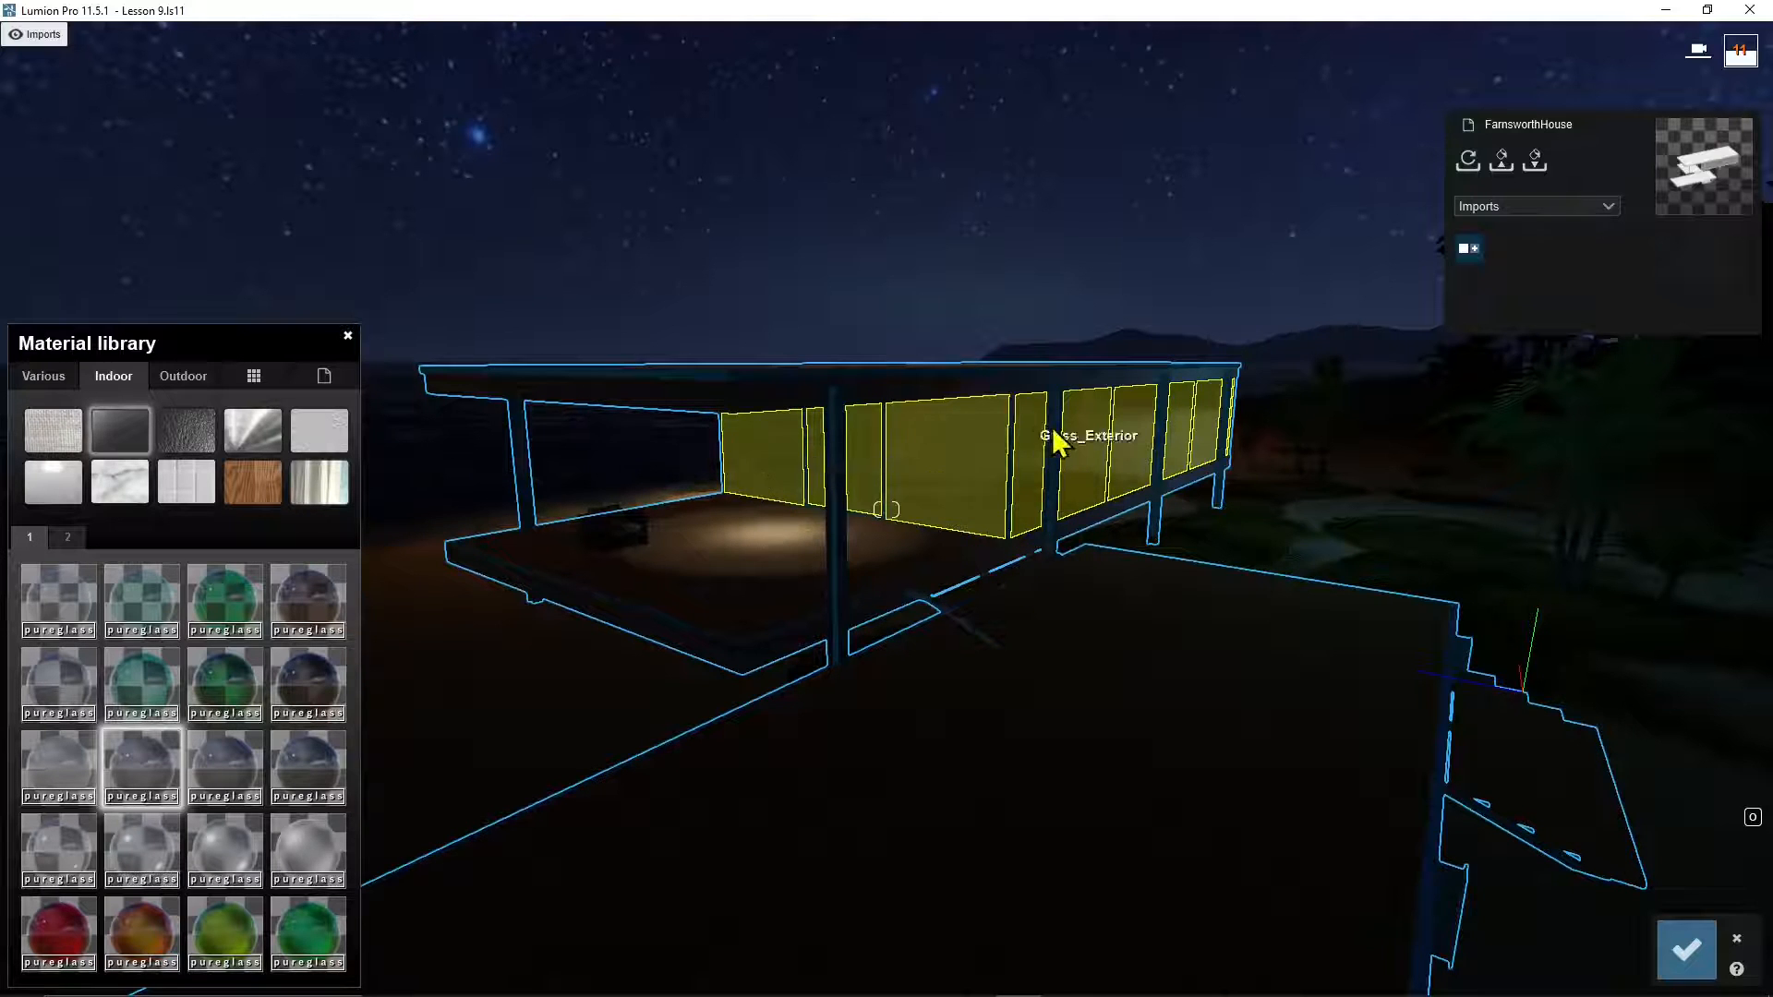
Step: Try Rough Glass 004, orange and yellow-green tints on Glass_Exterior, settling on green glass
{"action": "left_click", "coordinate": [981, 474]}
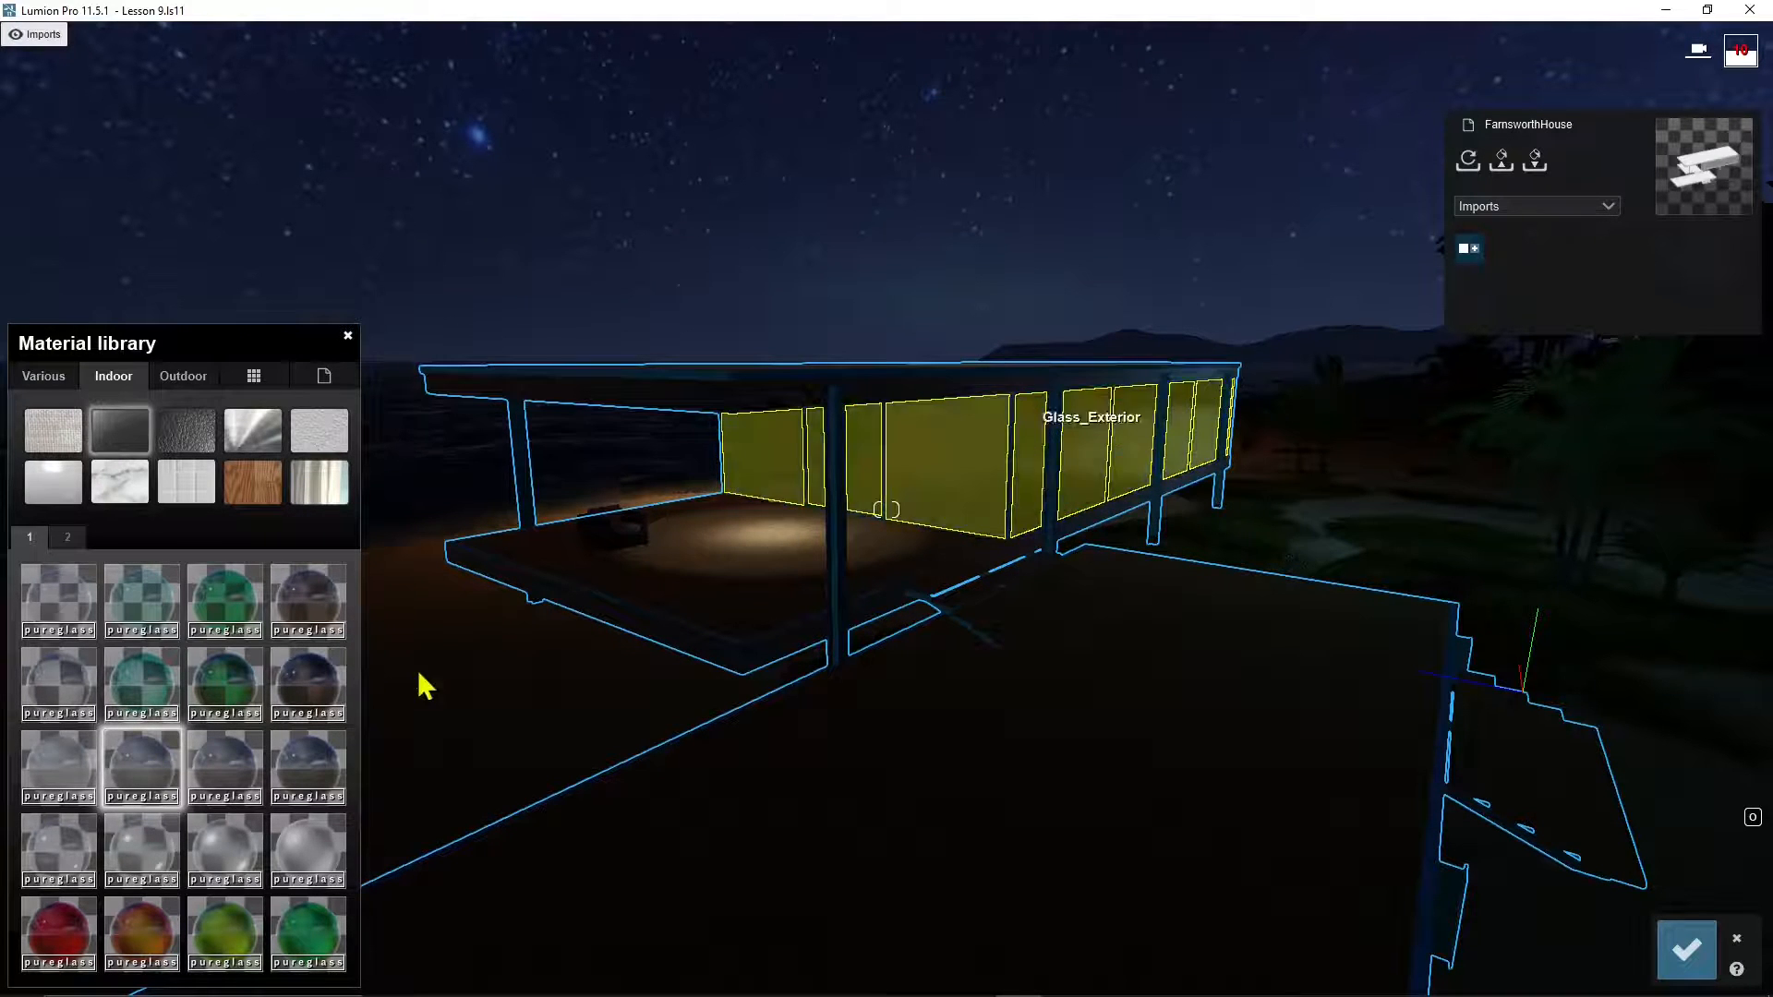
{"action": "left_click", "coordinate": [300, 855]}
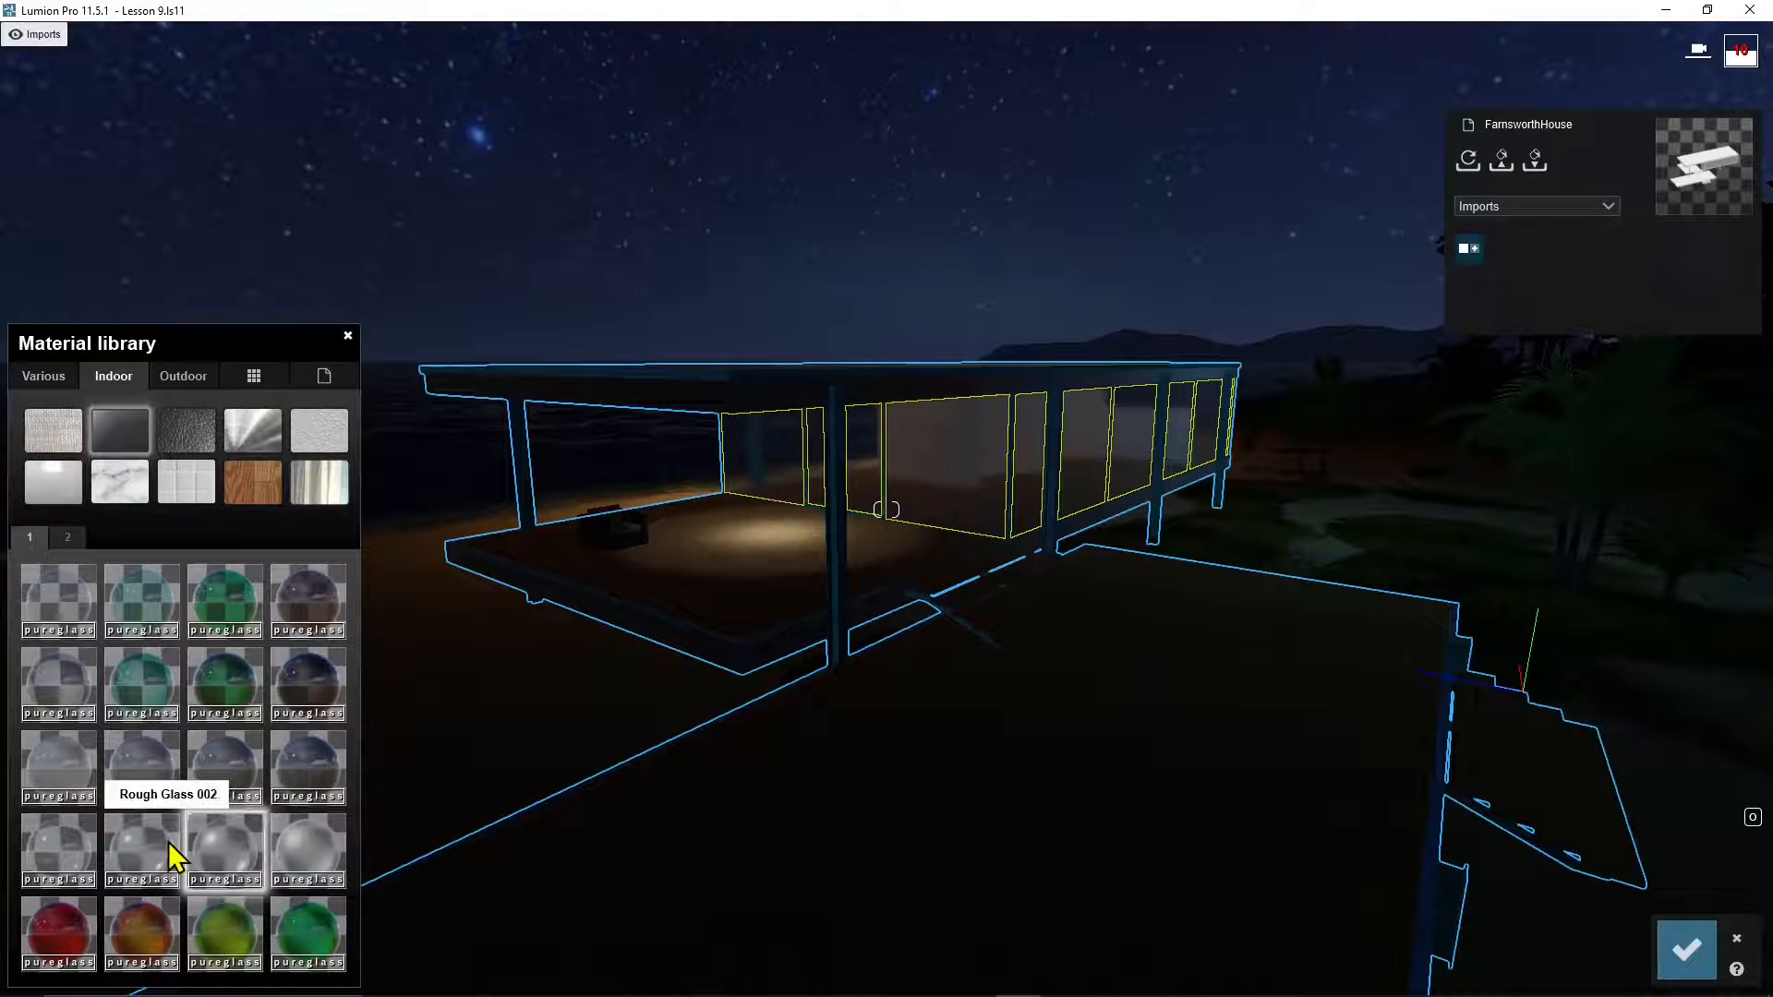
{"action": "left_click", "coordinate": [148, 931]}
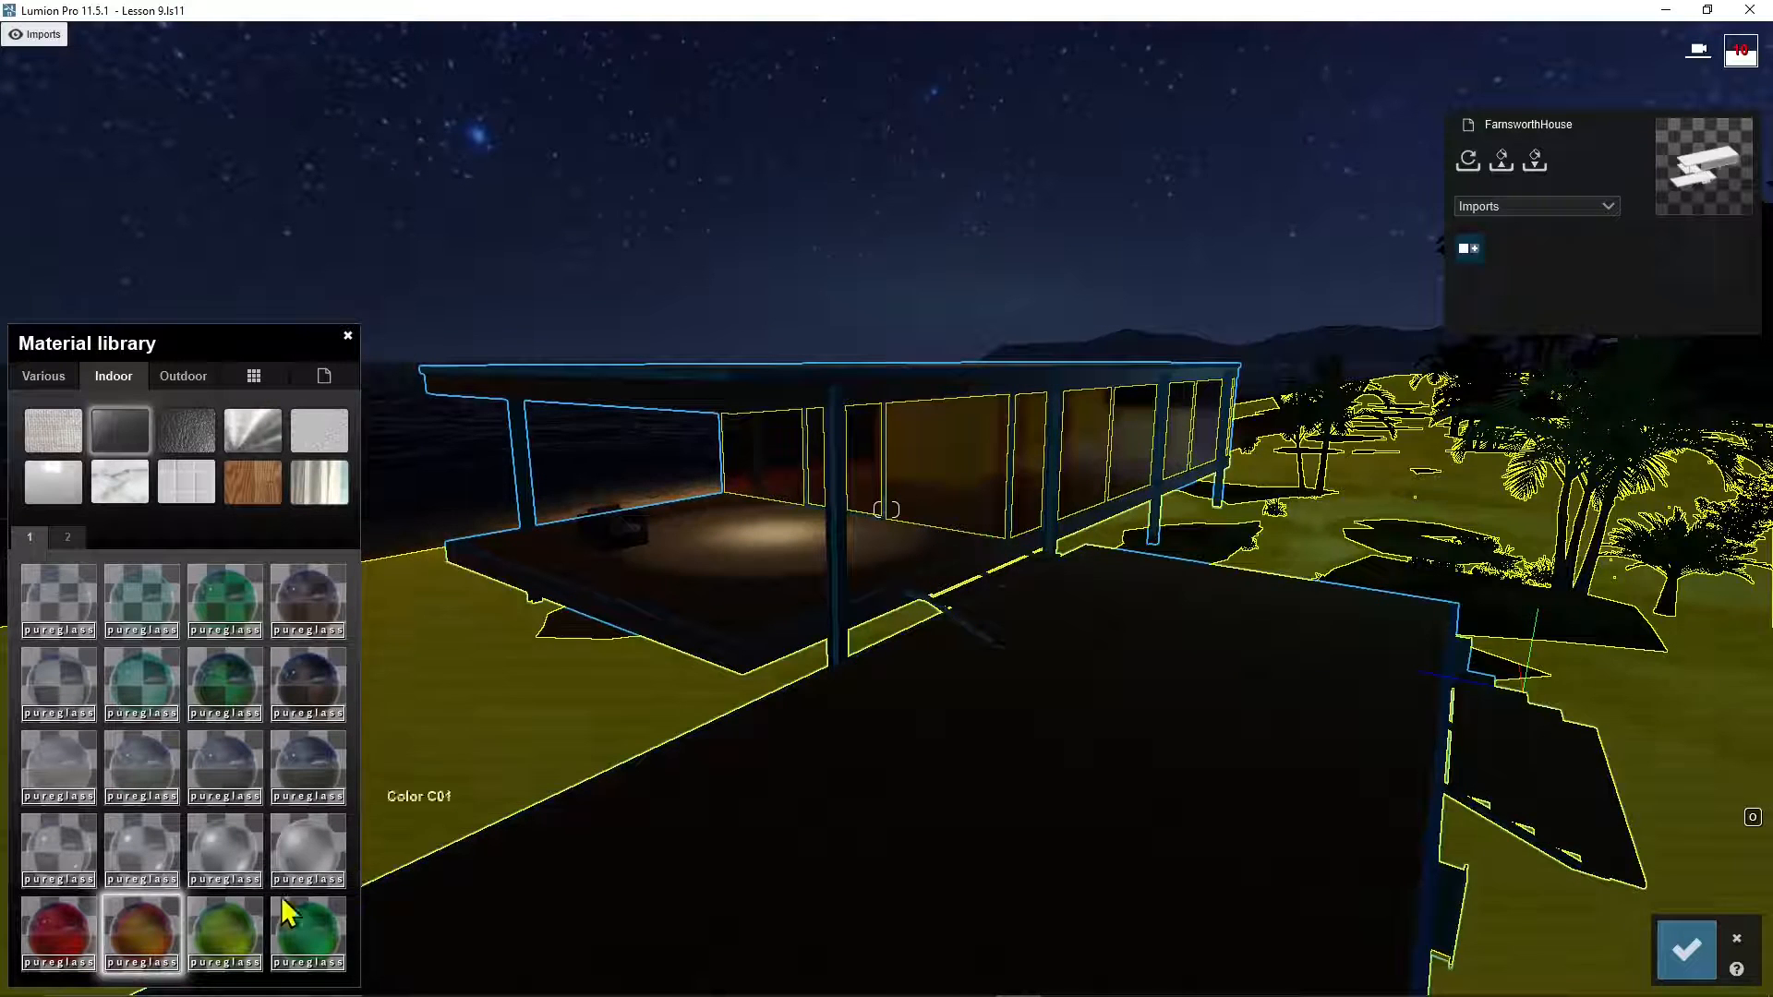
{"action": "left_click", "coordinate": [225, 930]}
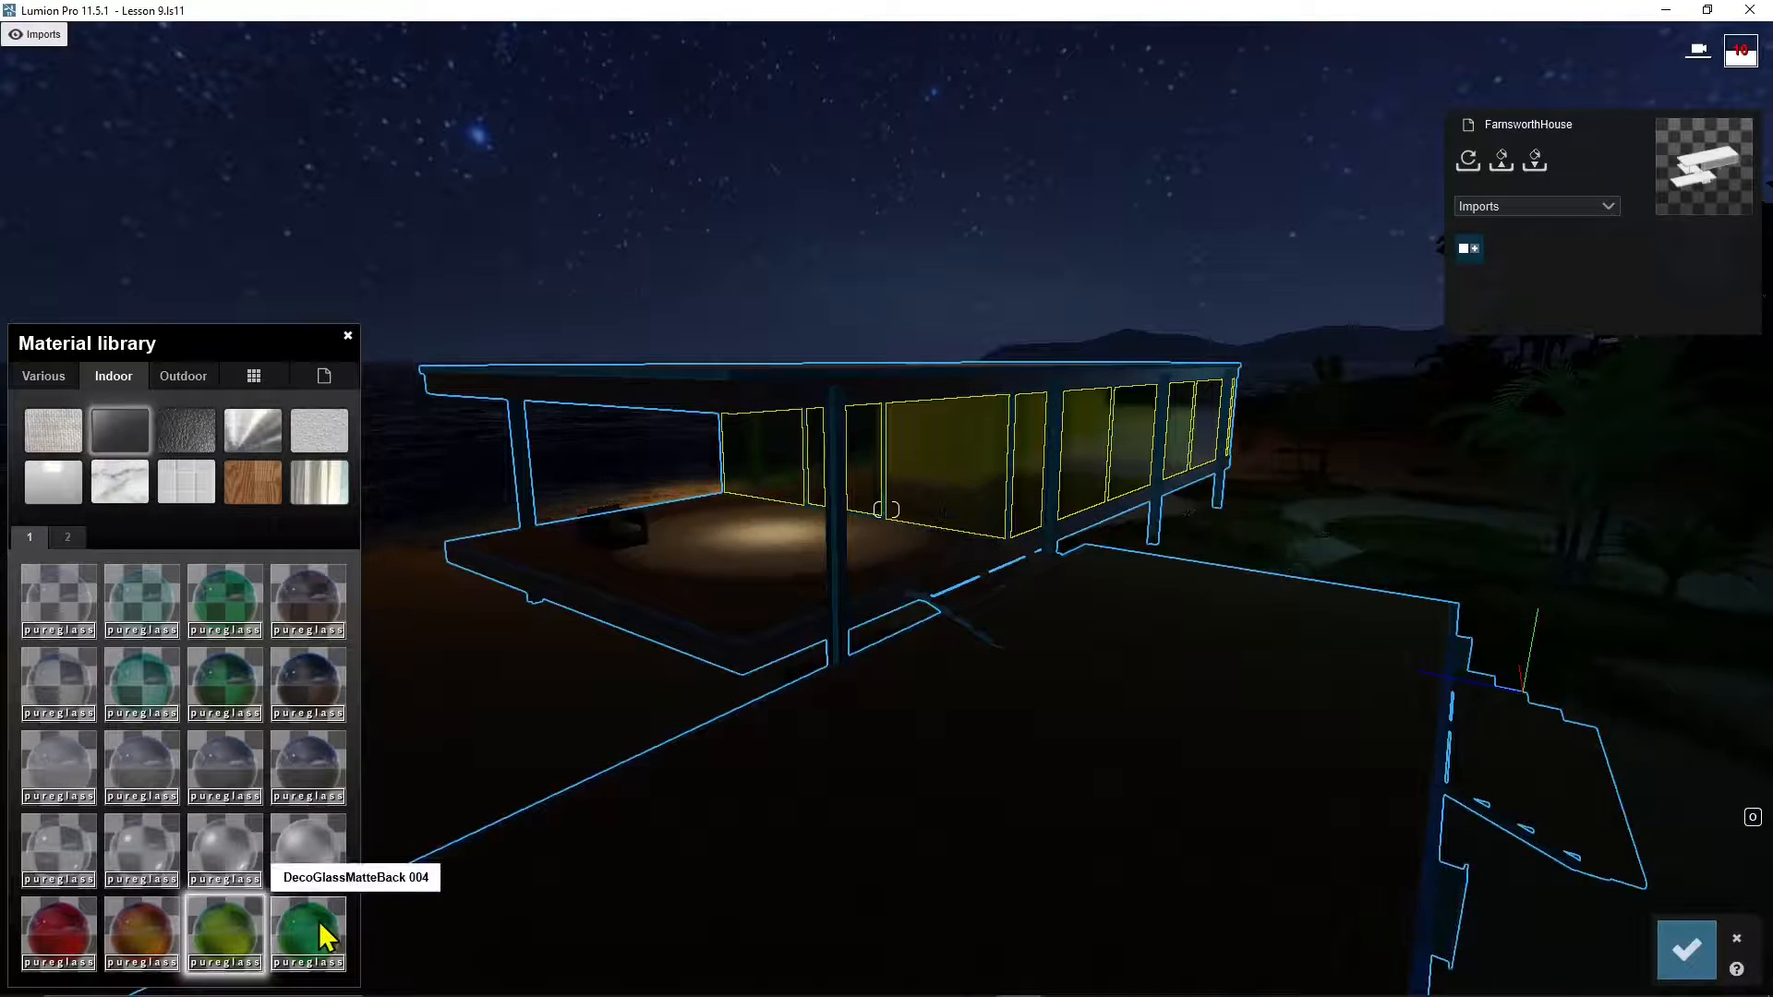
{"action": "left_click", "coordinate": [323, 938]}
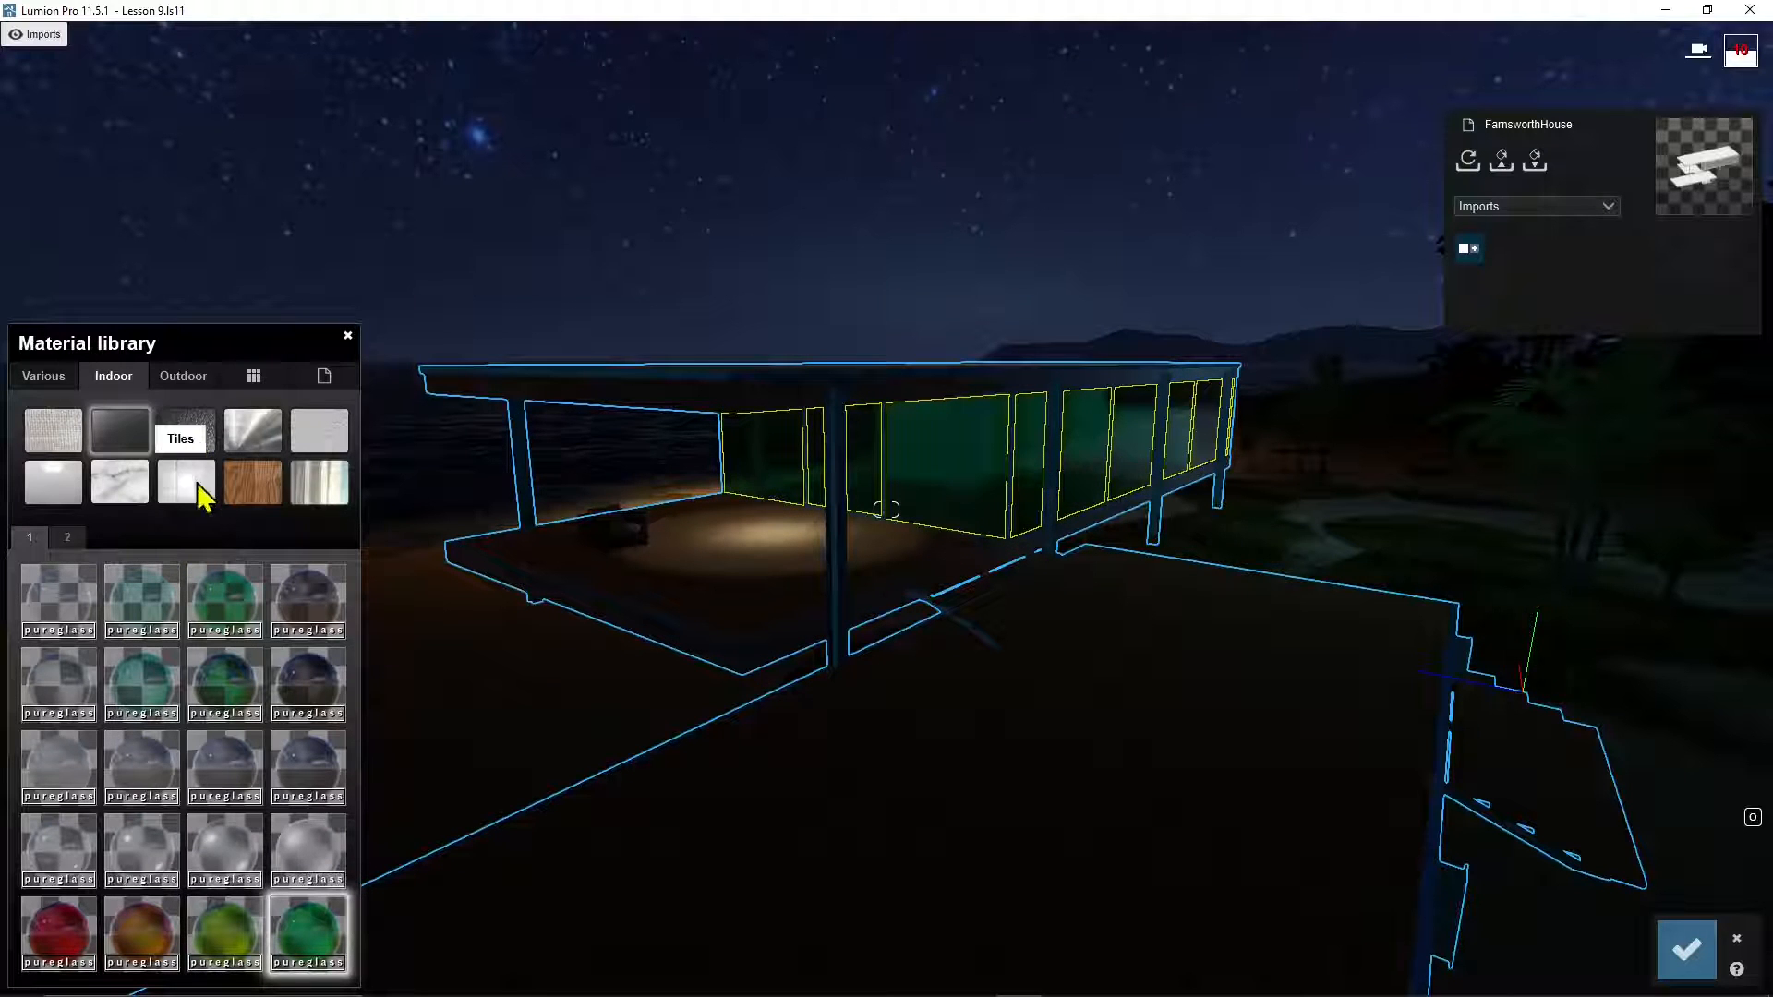
Step: Try several Outdoor Glass materials on the panels, including Architectural Glass 003 and 013
{"action": "left_click", "coordinate": [185, 377]}
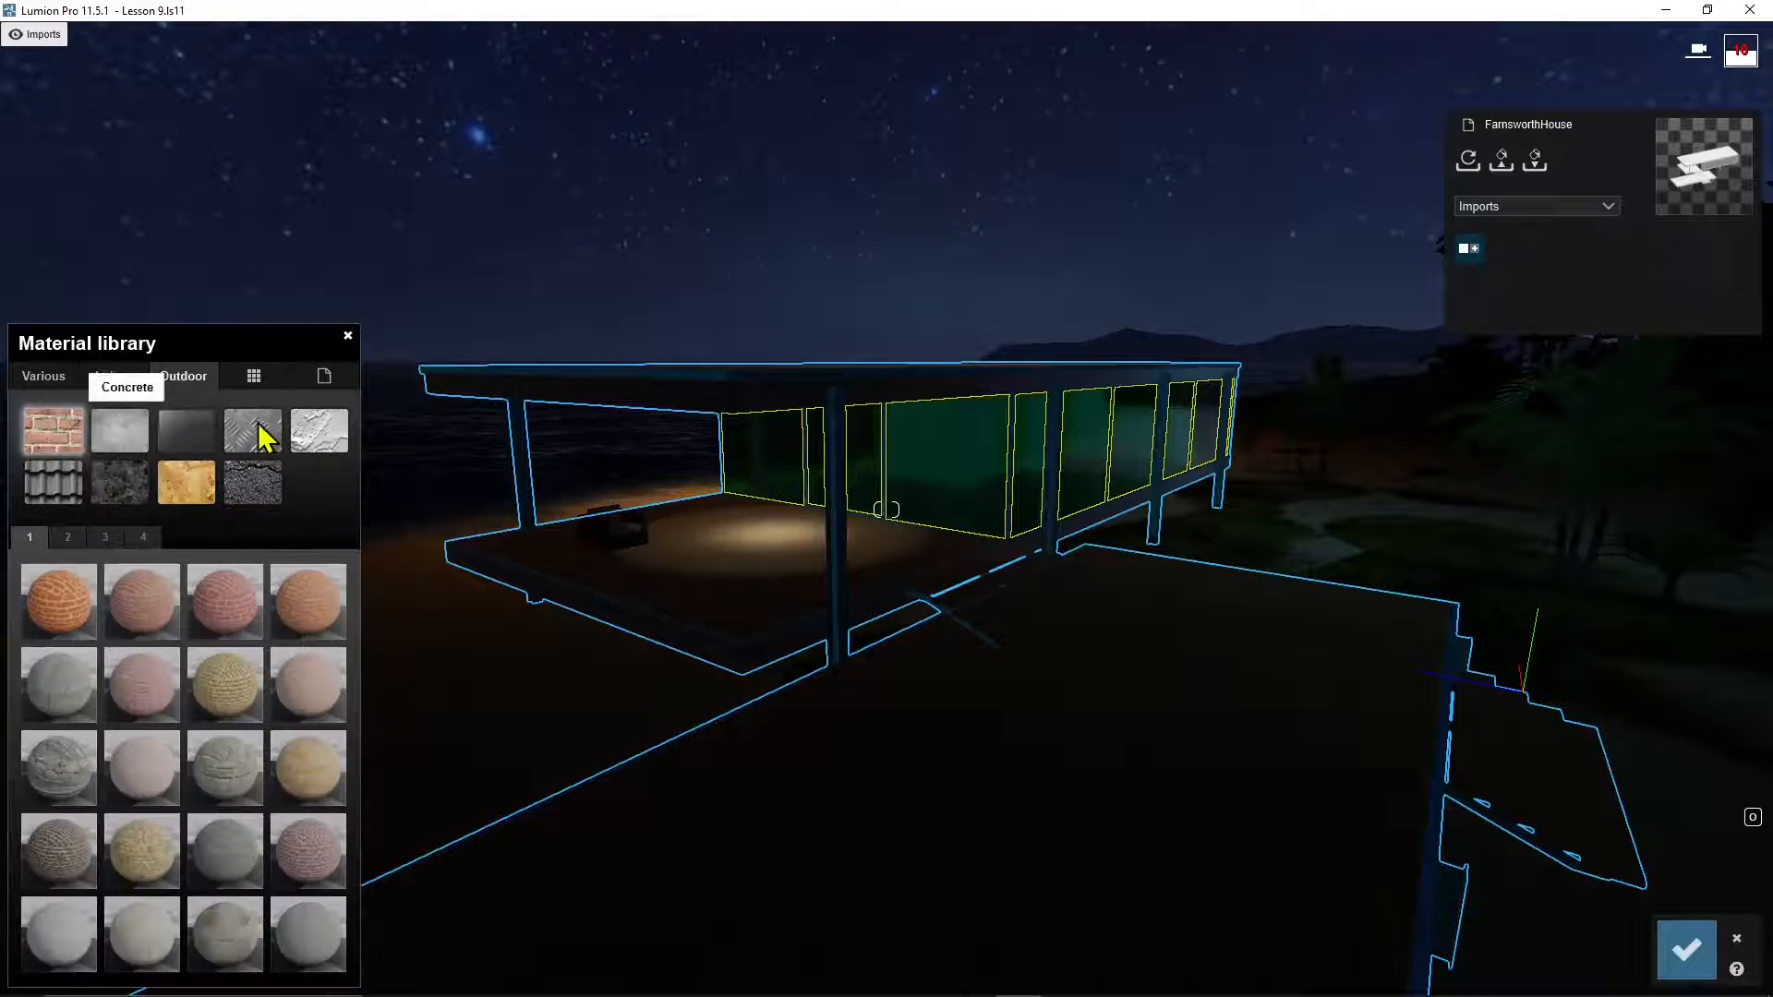
{"action": "left_click", "coordinate": [194, 429]}
{"action": "left_click", "coordinate": [65, 702]}
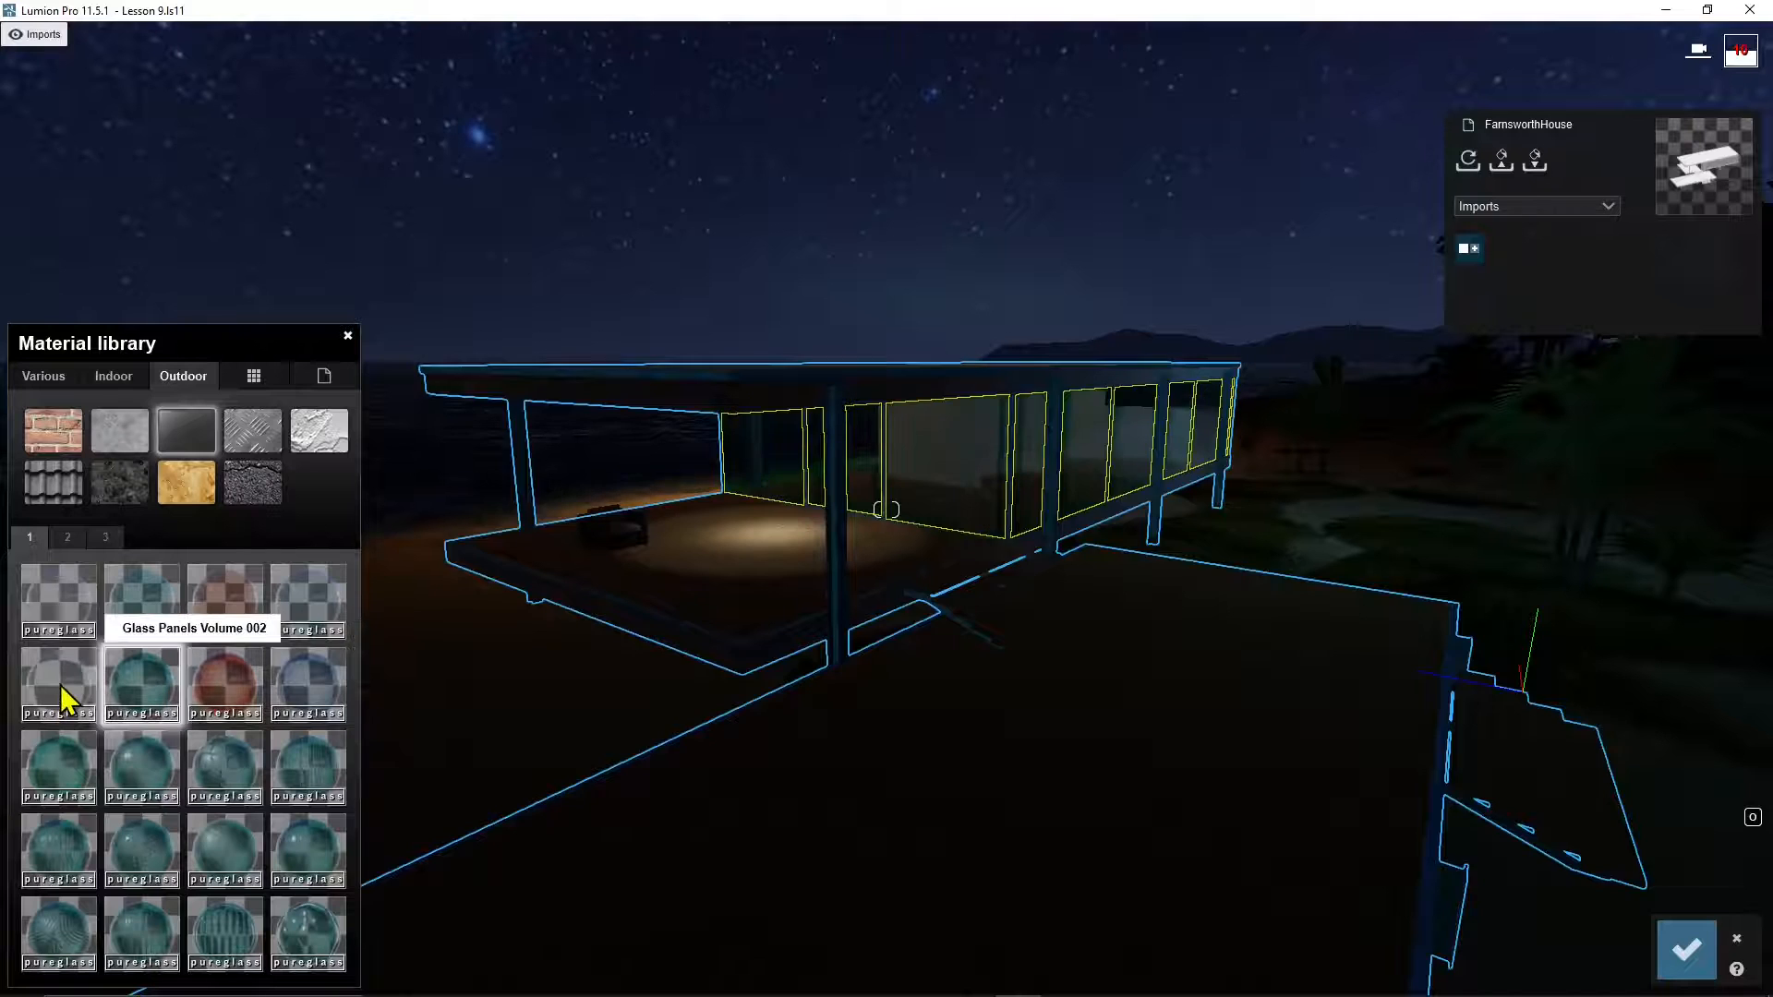
{"action": "left_click", "coordinate": [311, 772]}
{"action": "left_click", "coordinate": [228, 771]}
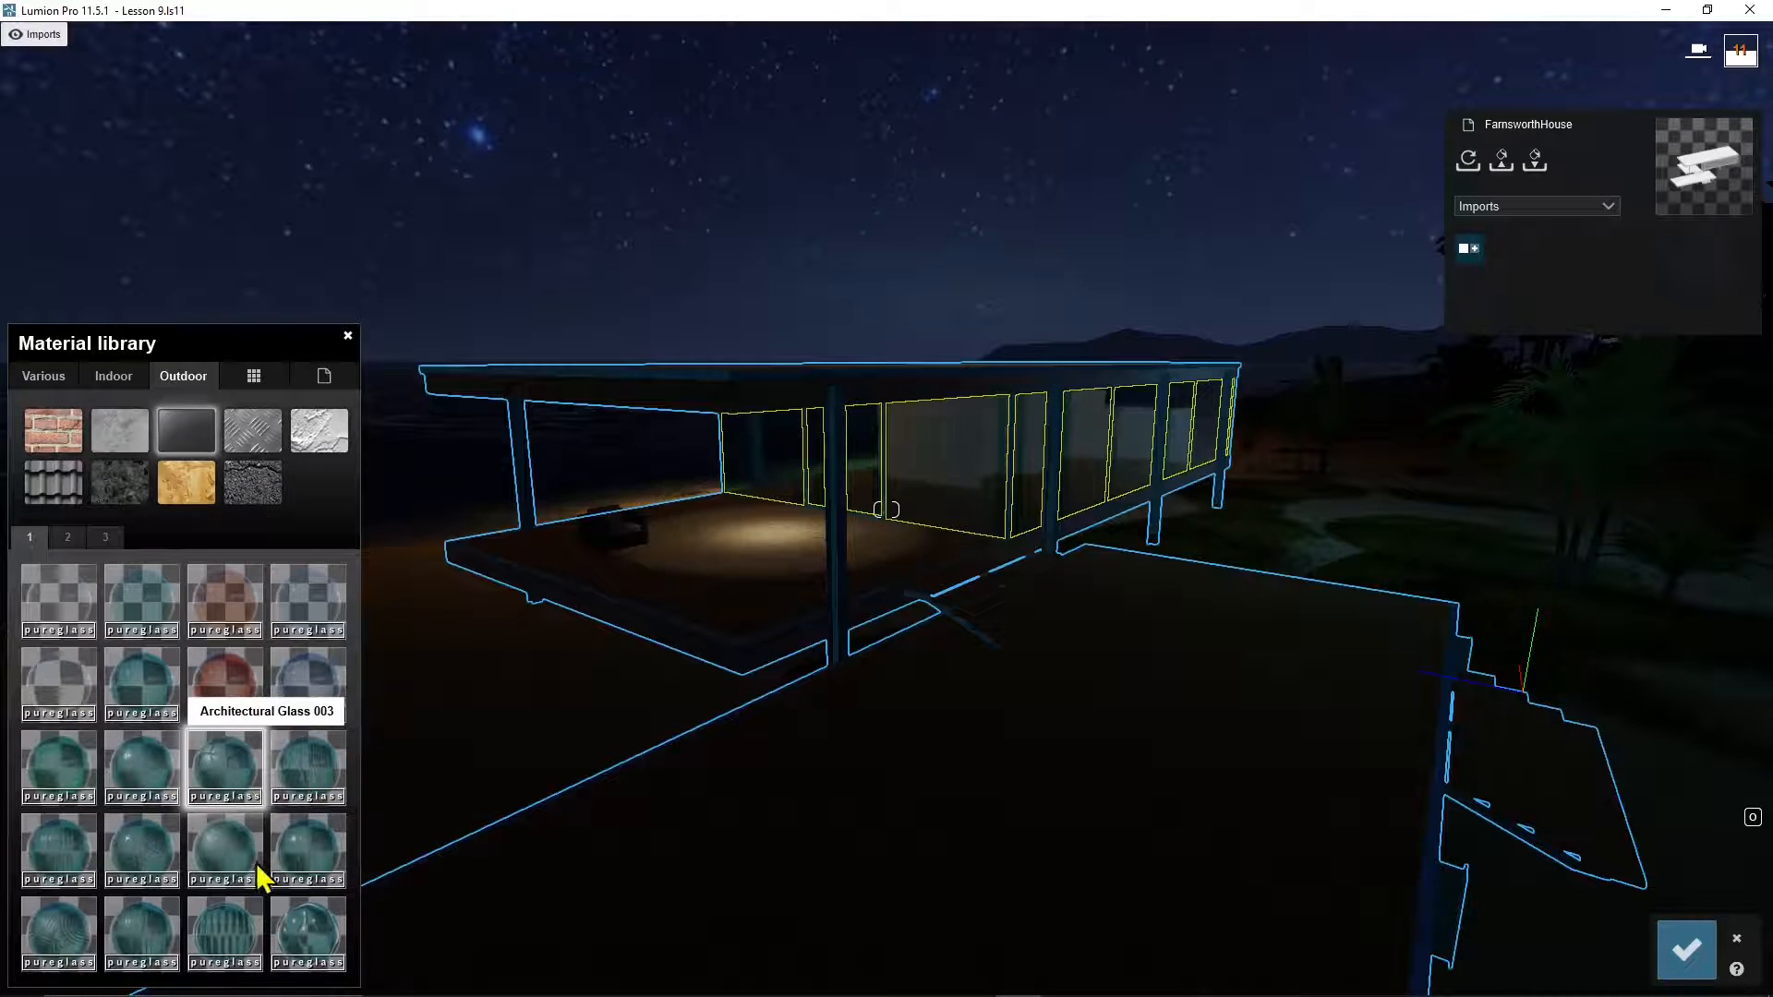
{"action": "left_click", "coordinate": [218, 940]}
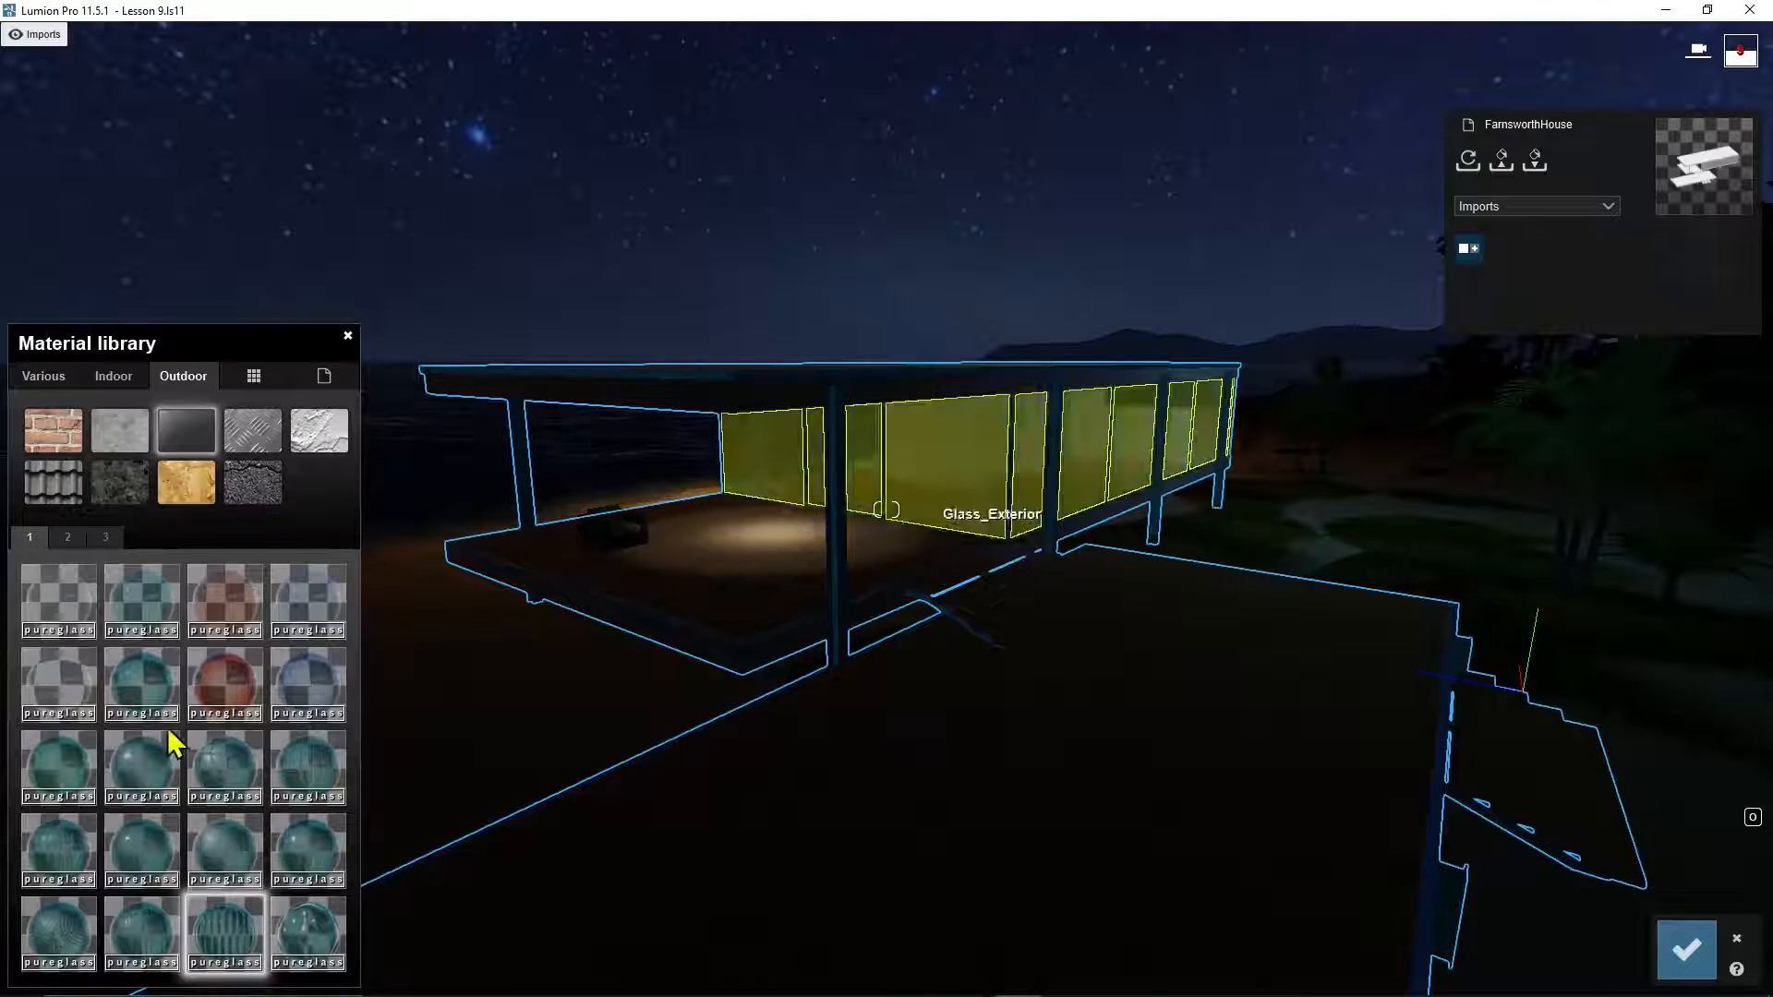
{"action": "left_click", "coordinate": [64, 934]}
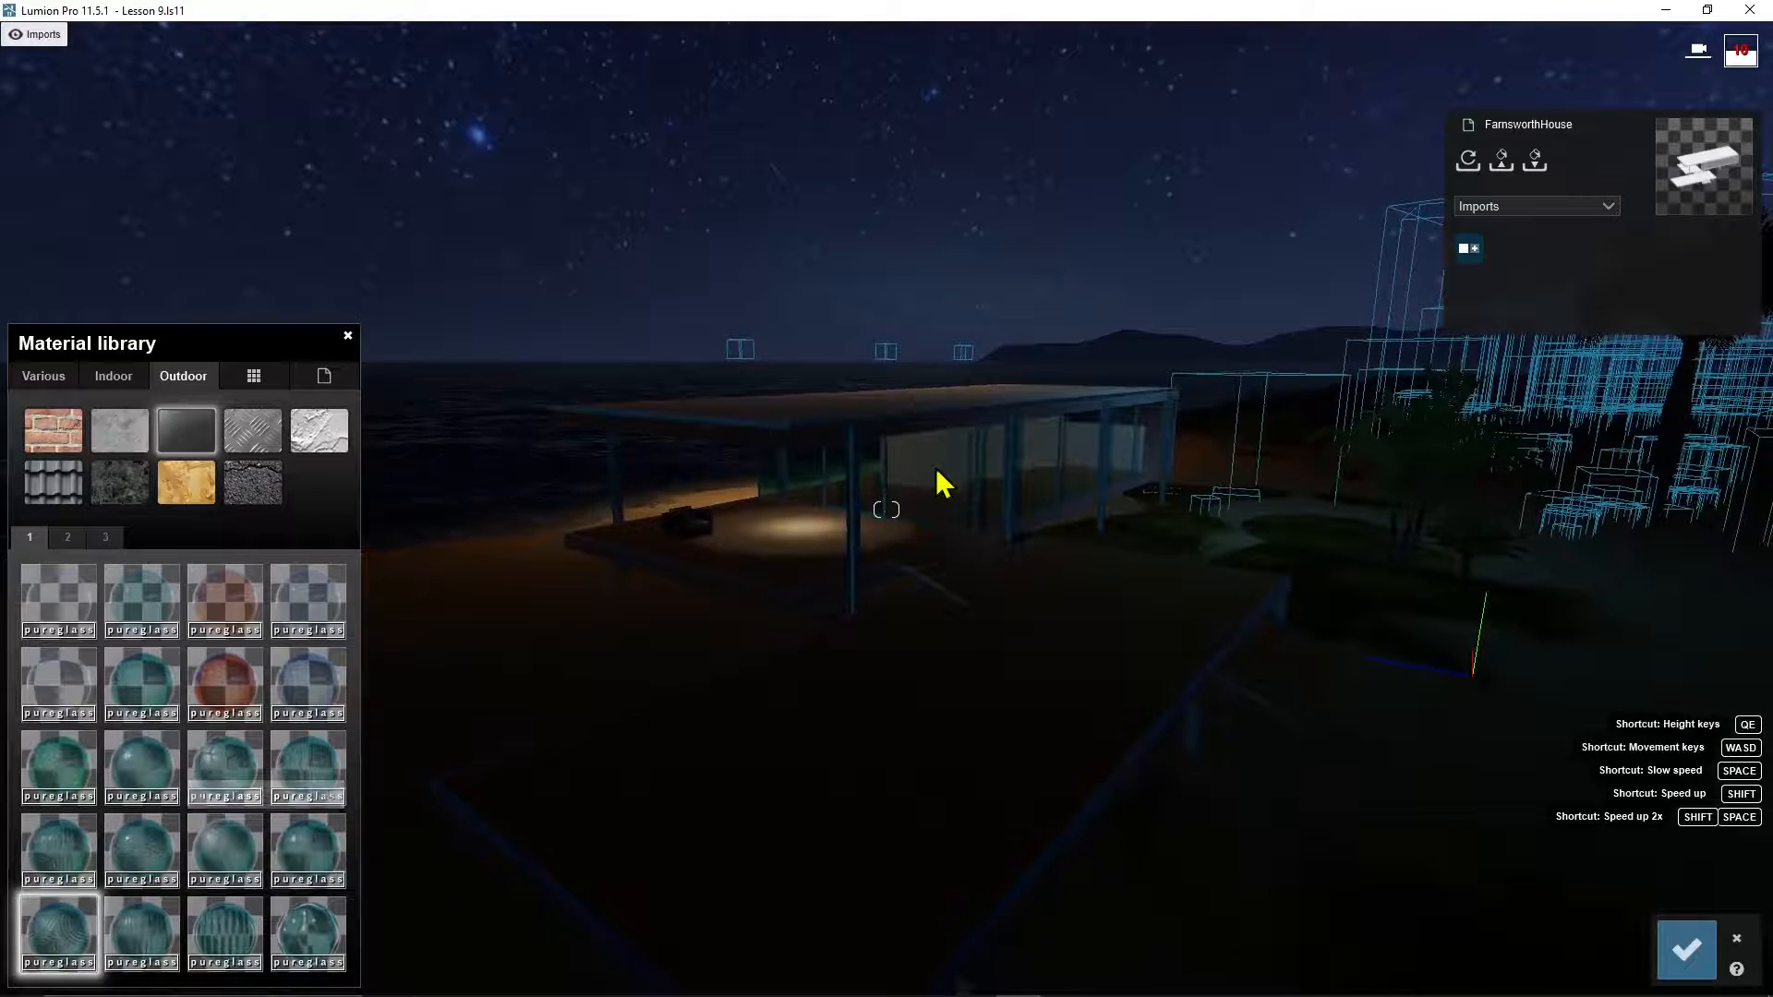
{"action": "left_click", "coordinate": [320, 940]}
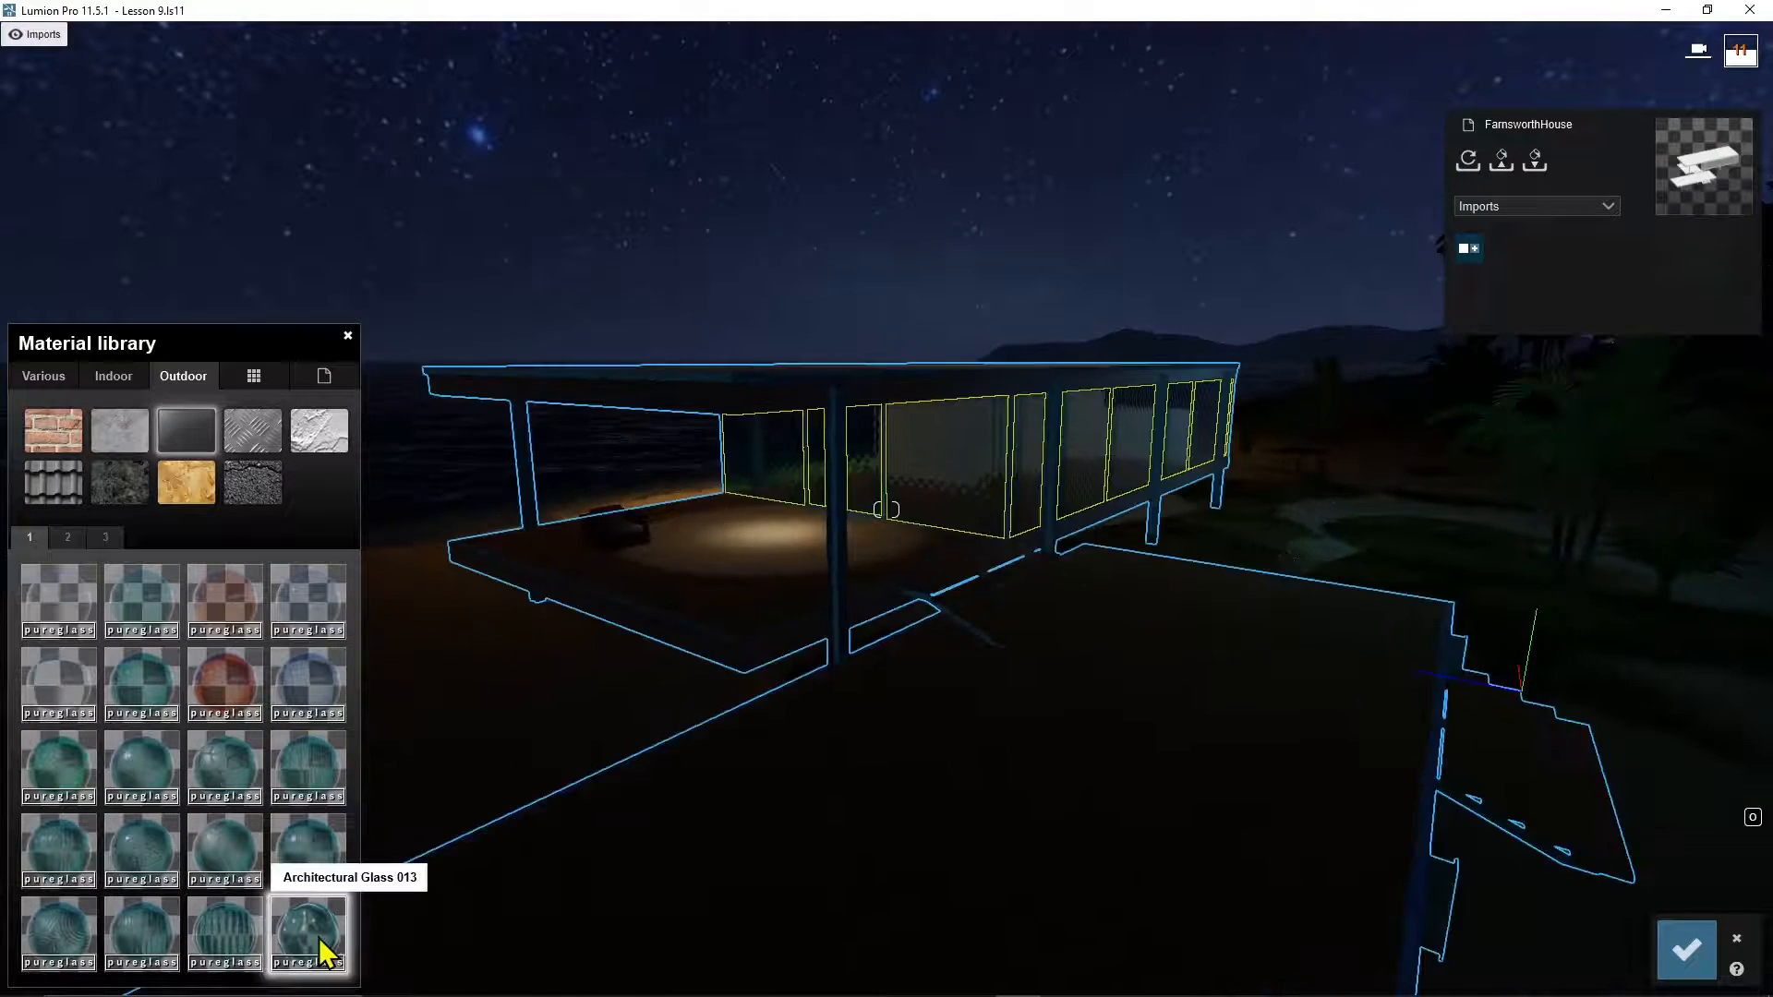
Step: Apply Glass Panels 002 to the exterior glass panels
{"action": "right_click_drag", "start_coordinate": [1041, 400], "coordinate": [982, 498]}
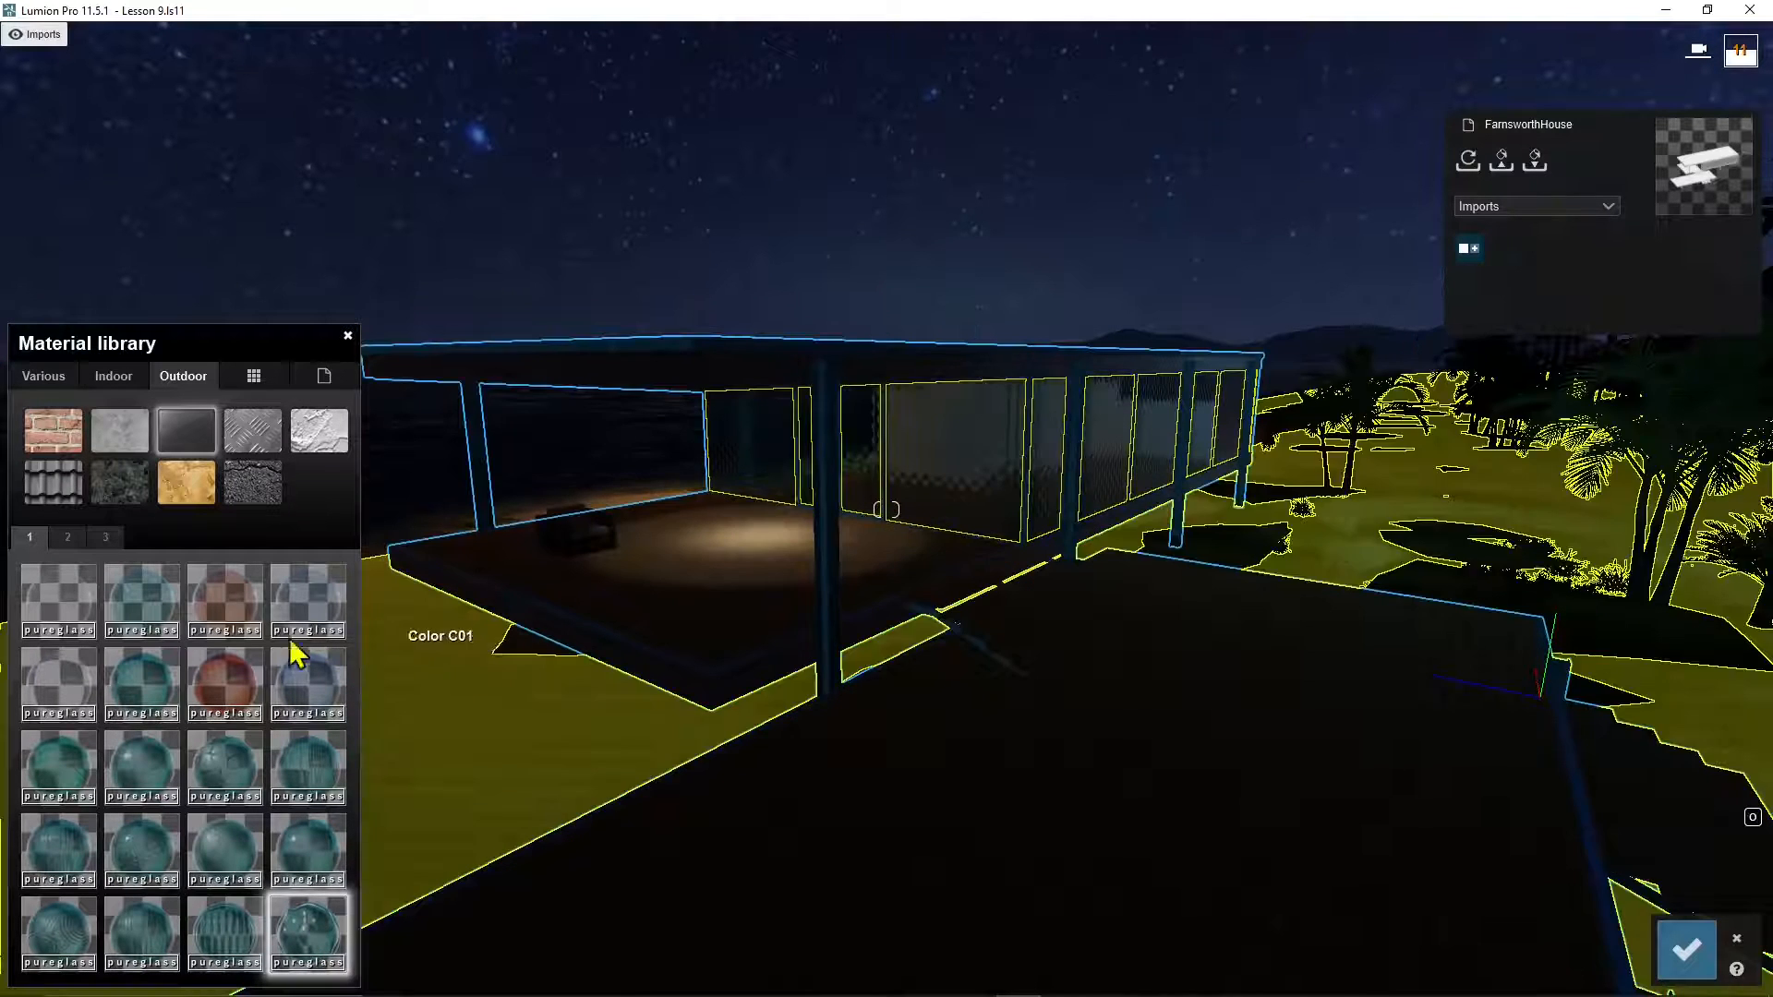
{"action": "left_click", "coordinate": [148, 605]}
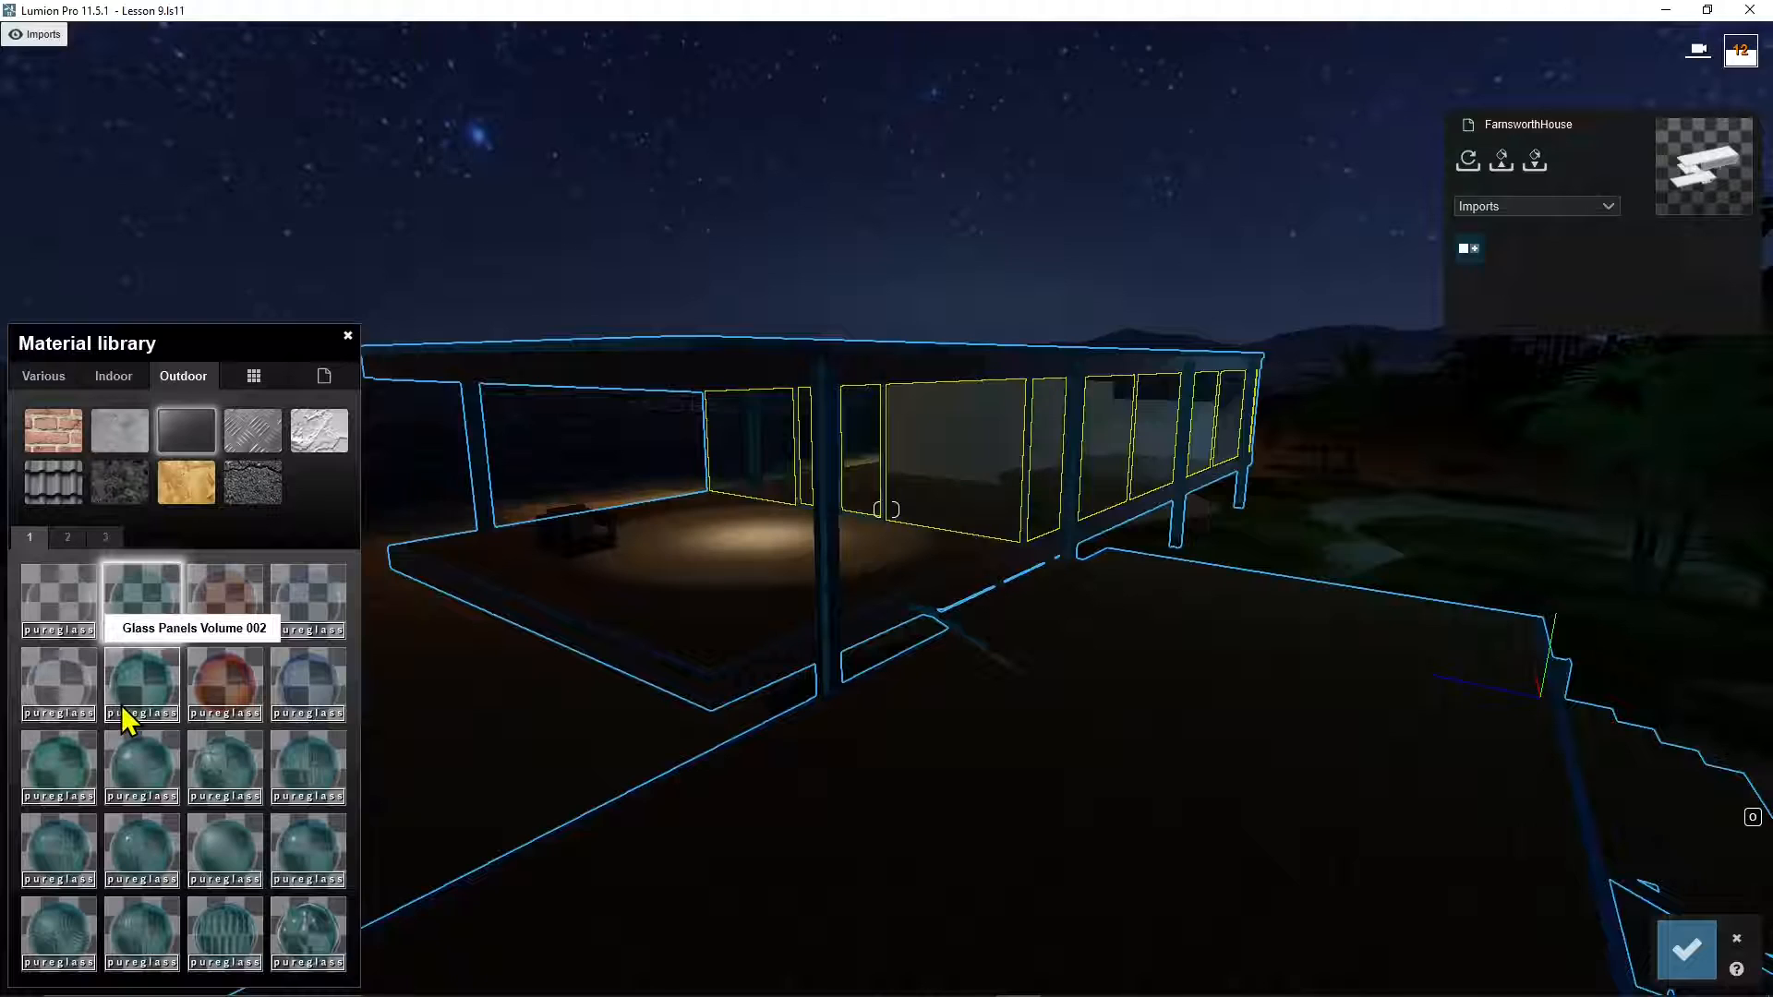
{"action": "right_click_drag", "start_coordinate": [1025, 720], "coordinate": [902, 554]}
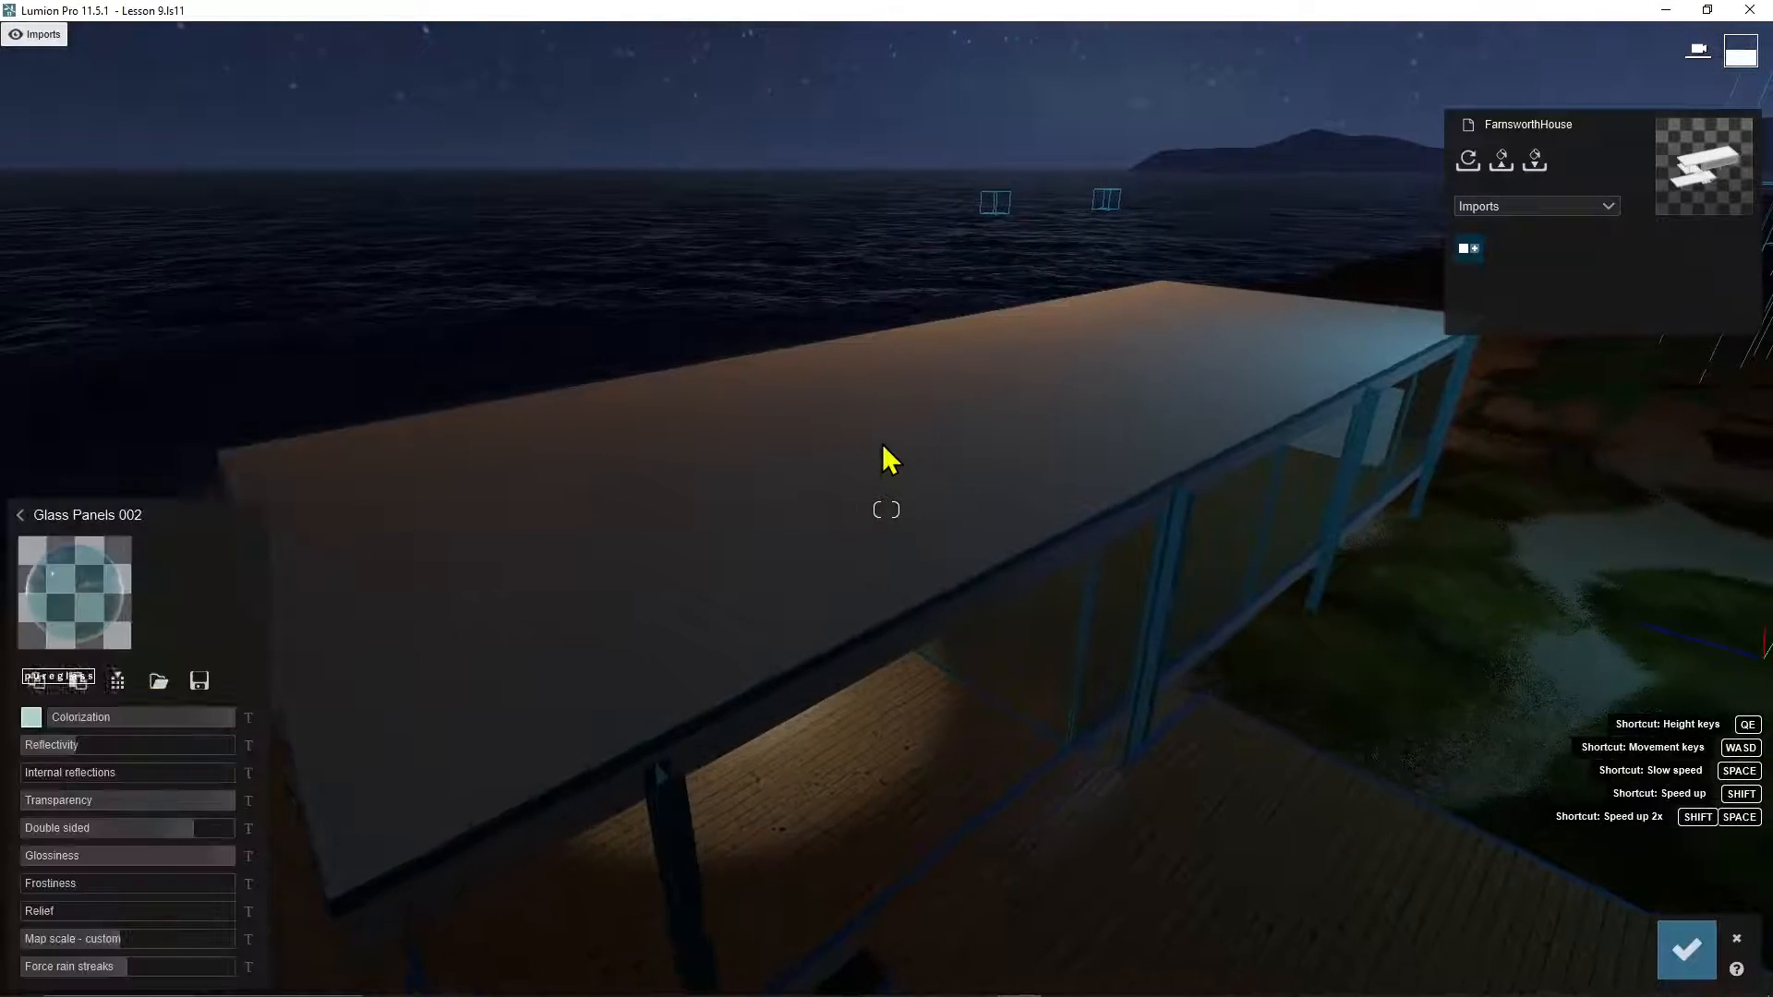
Step: Select the roof's Concrete material and browse the indoor and outdoor library categories for a replacement
{"action": "right_click_drag", "start_coordinate": [1022, 557], "coordinate": [1127, 501]}
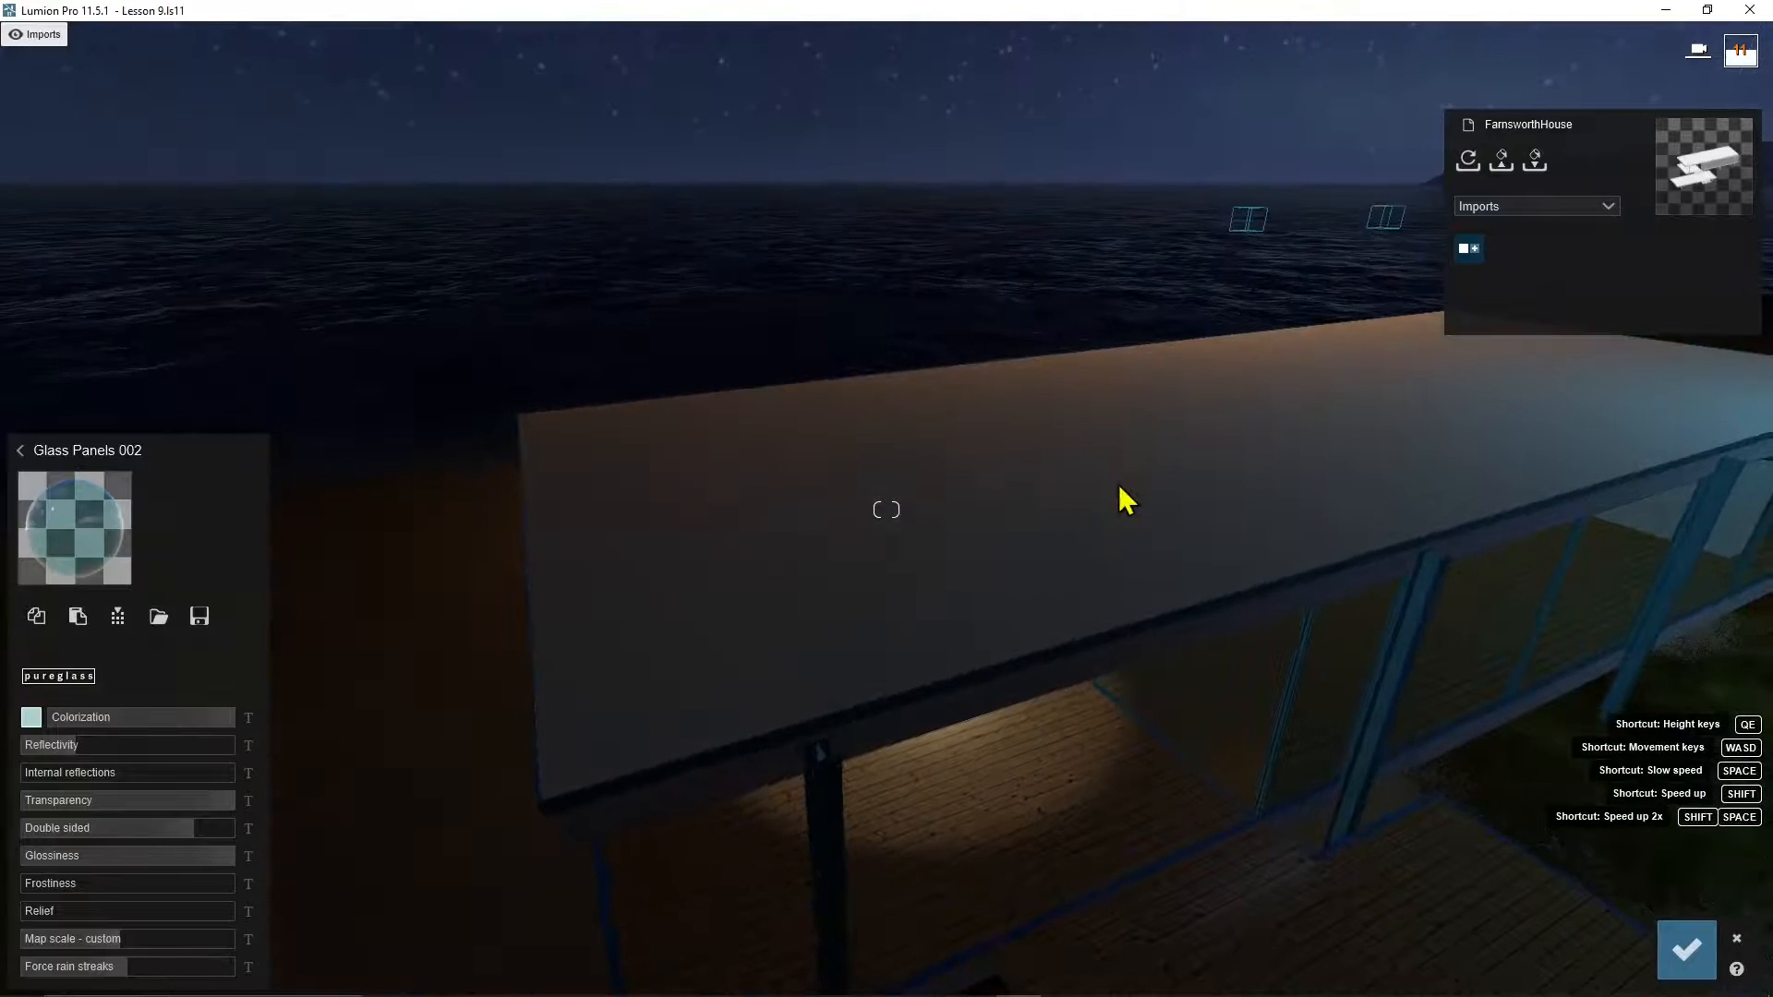
{"action": "left_click", "coordinate": [1104, 495]}
{"action": "left_click", "coordinate": [26, 587]}
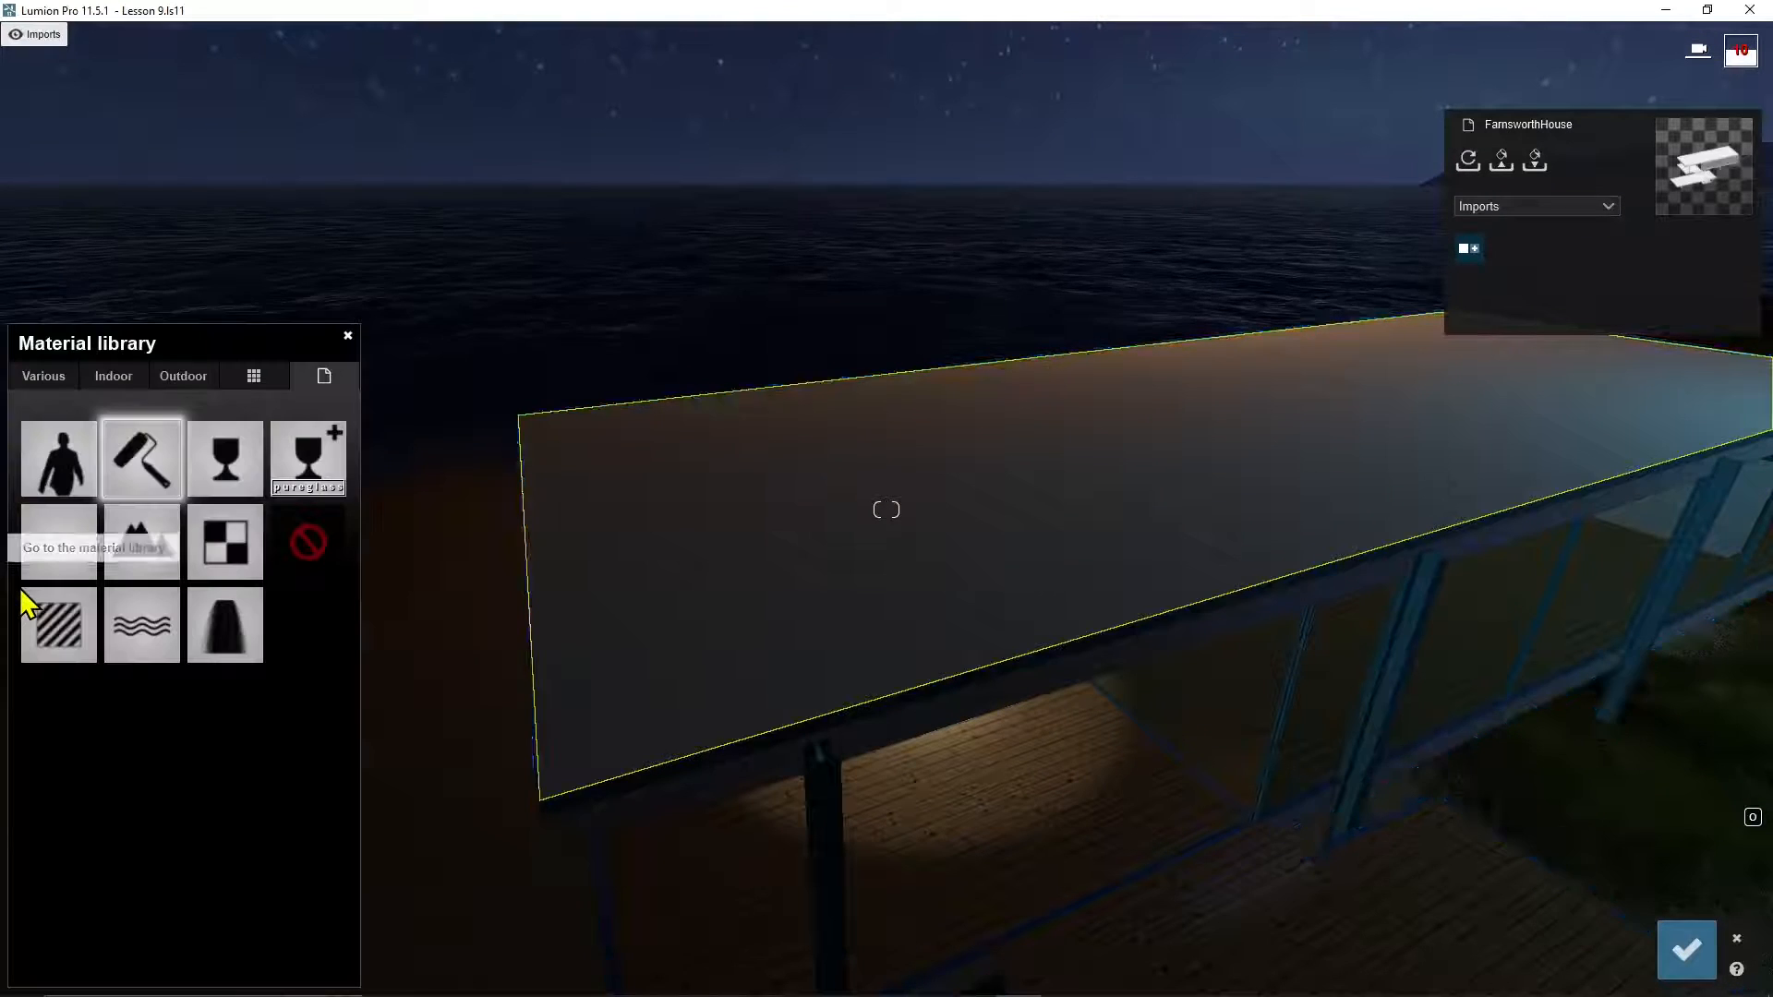
{"action": "left_click", "coordinate": [56, 381]}
{"action": "left_click", "coordinate": [111, 380]}
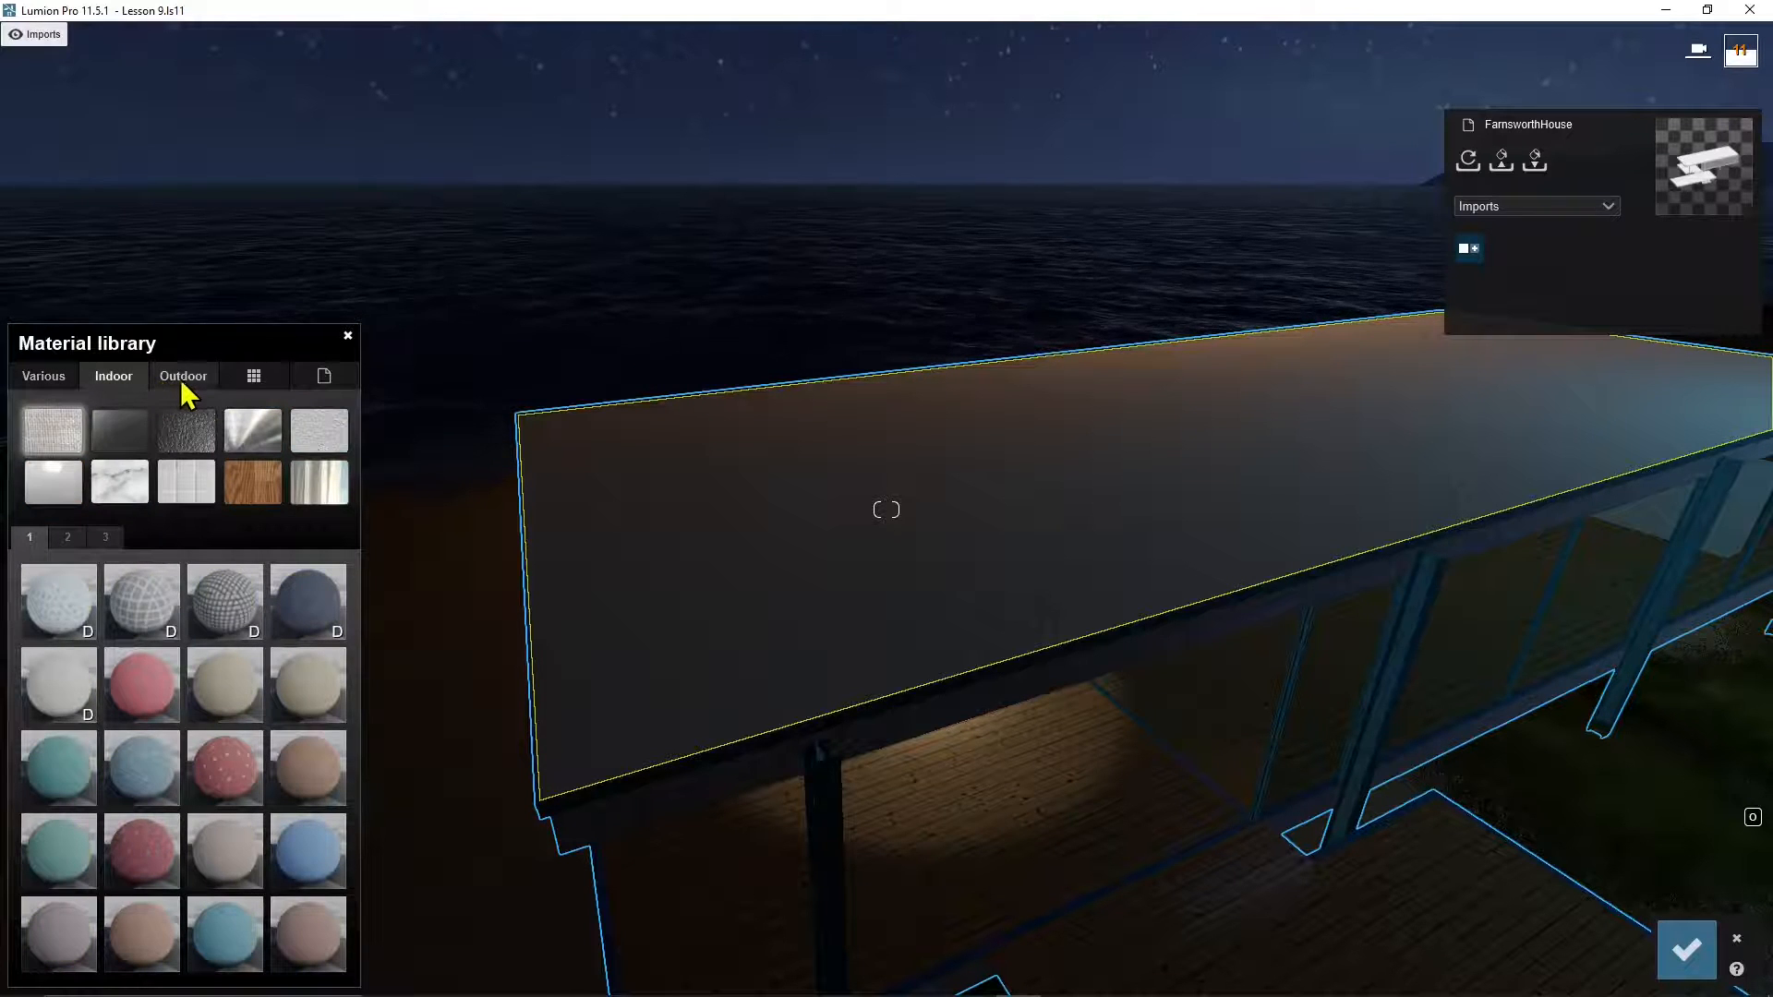
{"action": "left_click", "coordinate": [185, 379]}
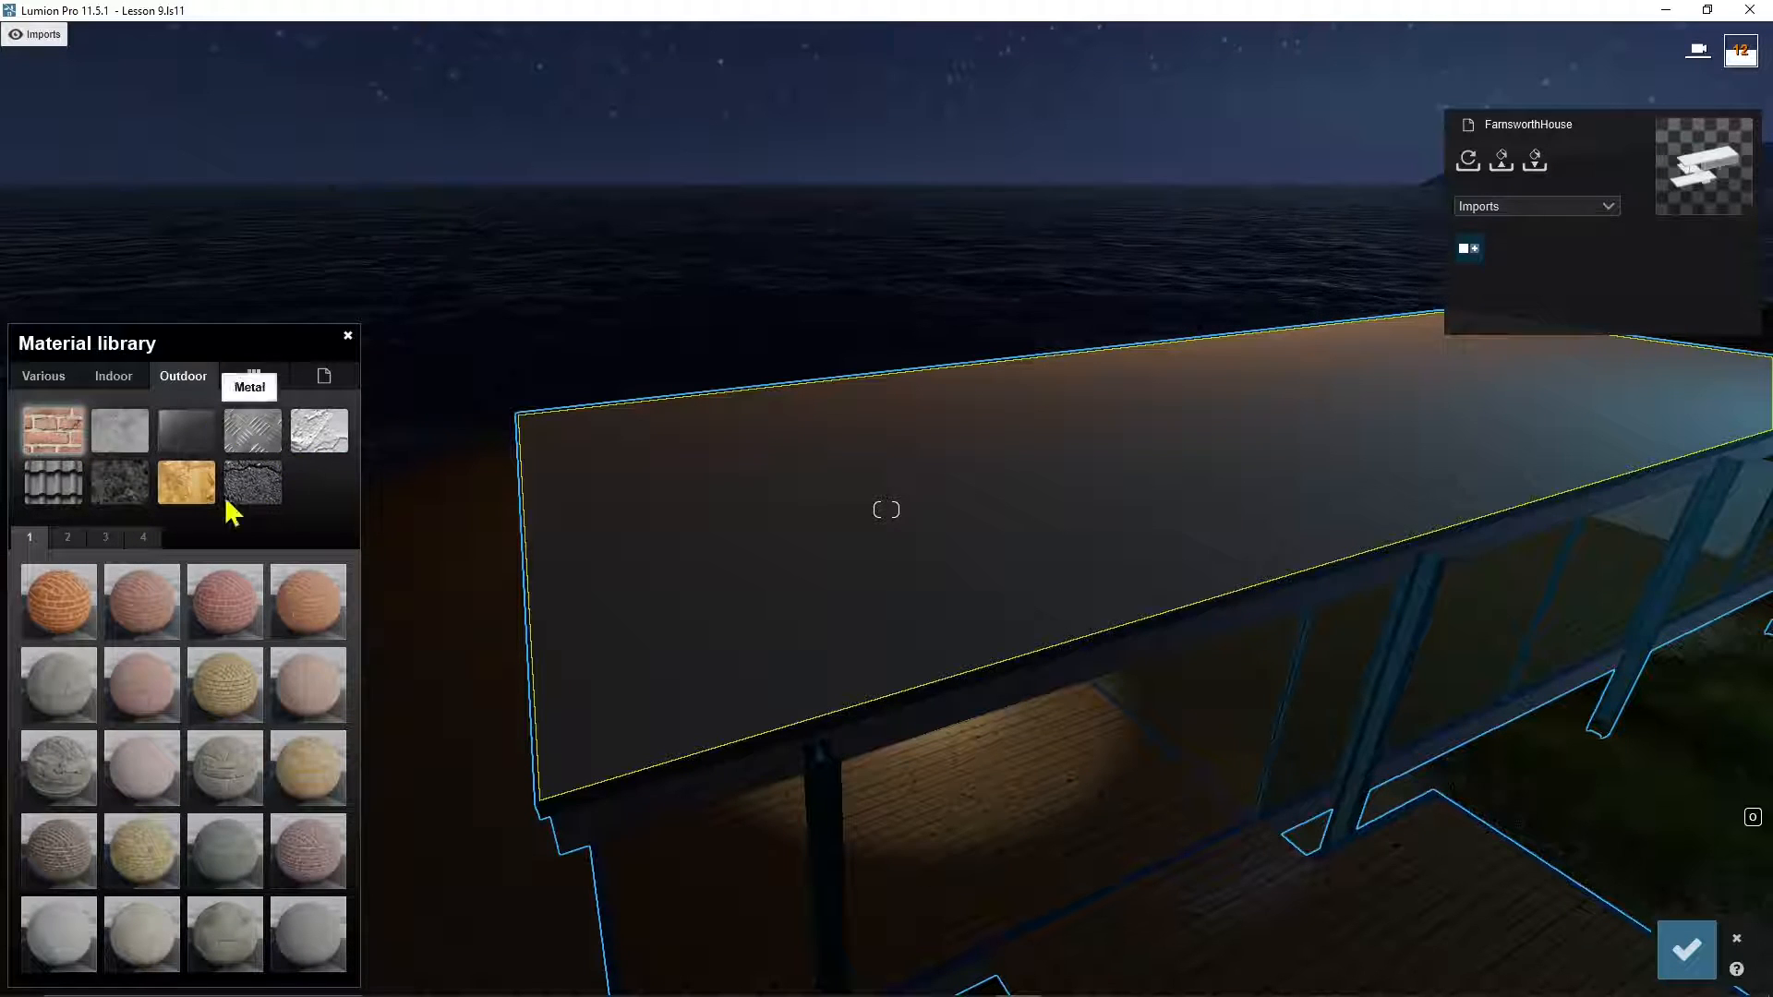
{"action": "left_click", "coordinate": [113, 379]}
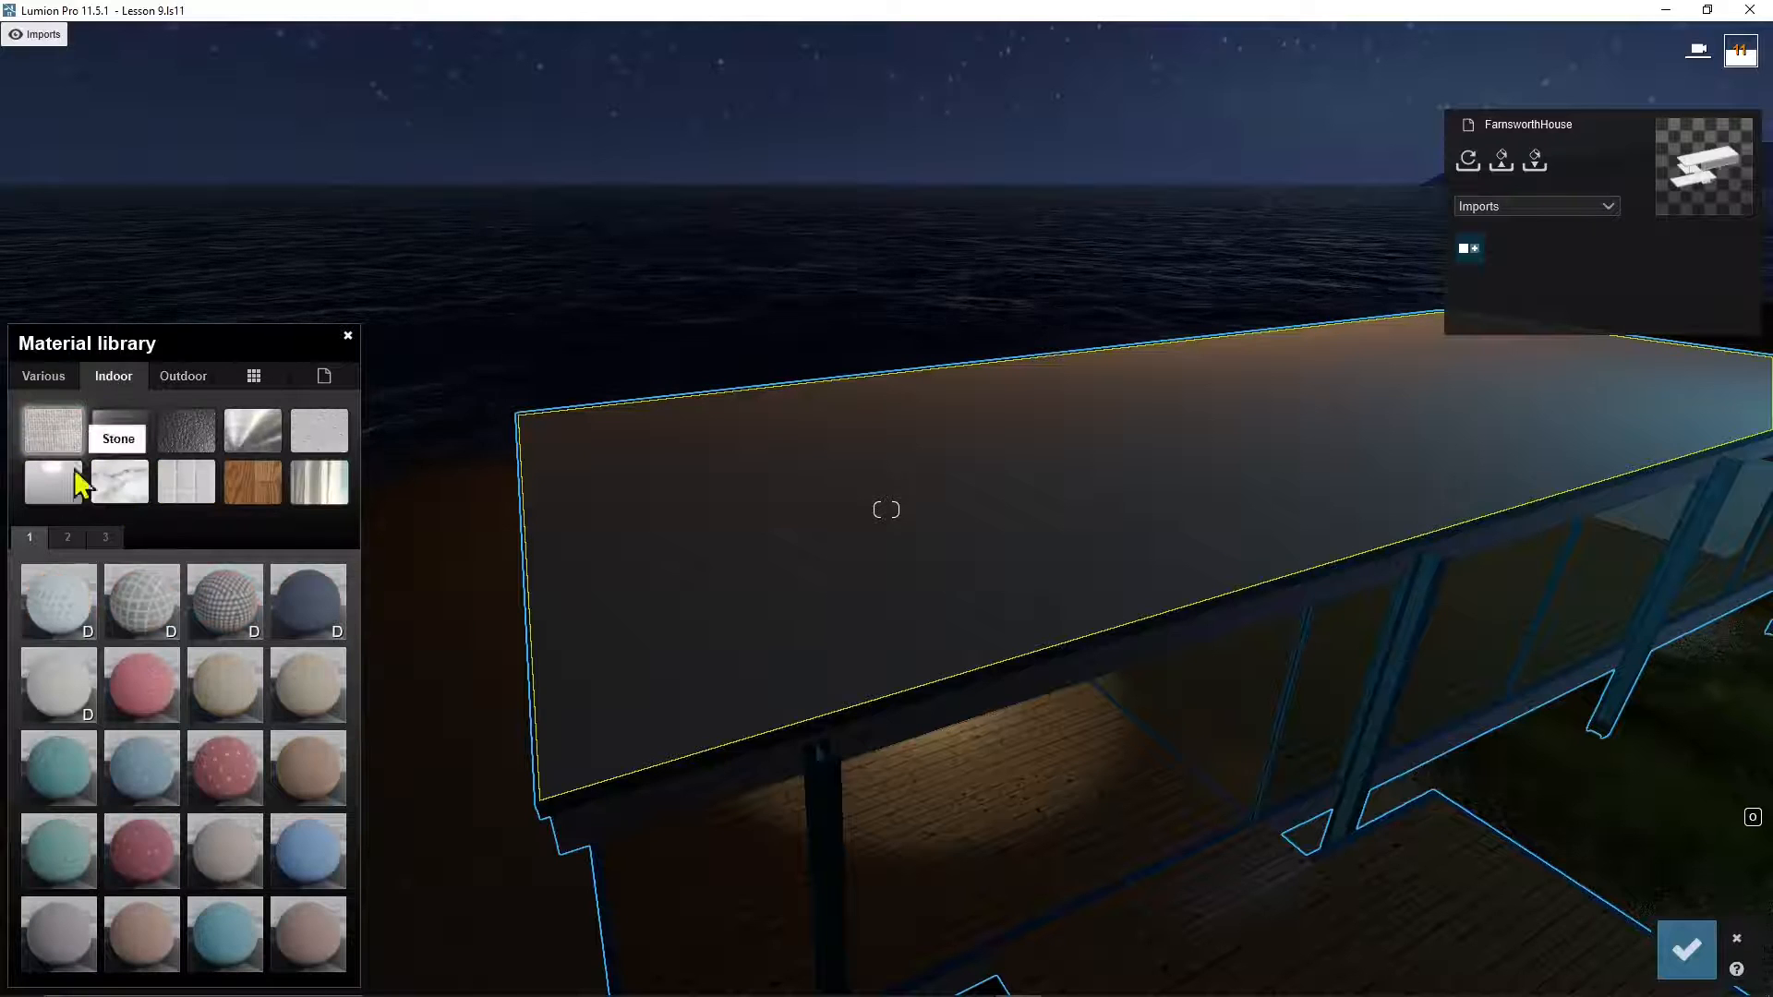
{"action": "left_click", "coordinate": [184, 379]}
{"action": "right_click_drag", "start_coordinate": [599, 573], "coordinate": [901, 550]}
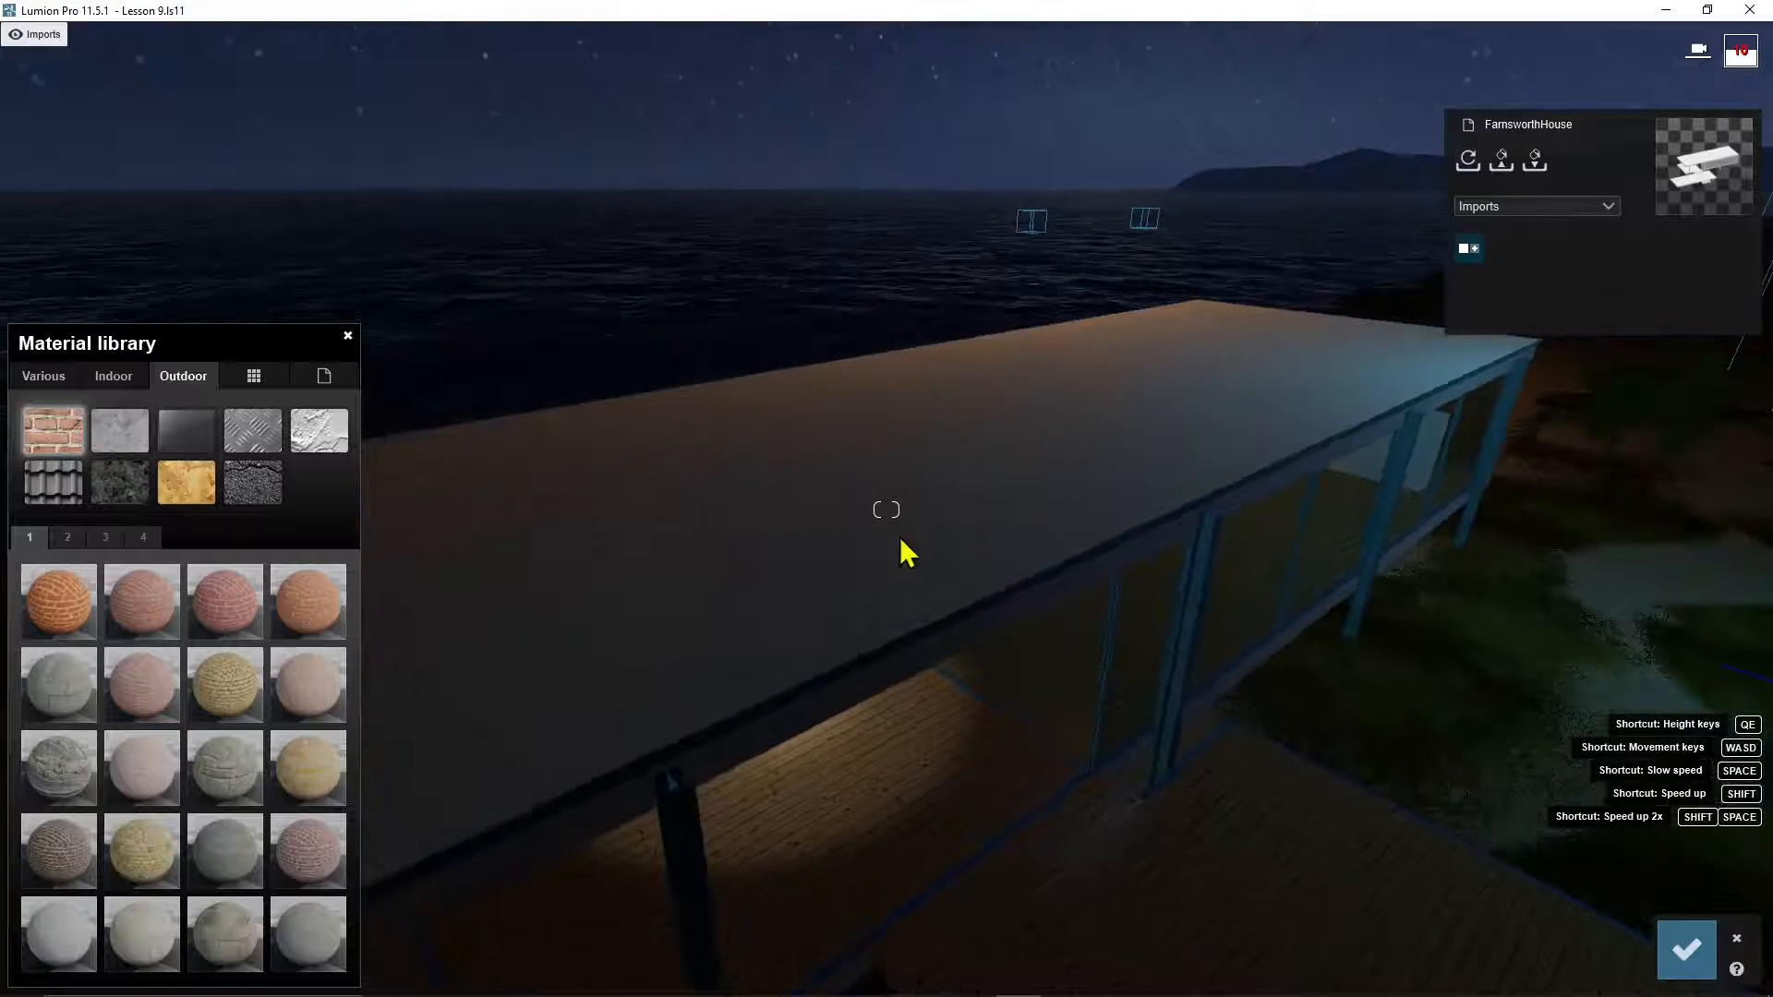
Step: Try grey, red and stone-tile Outdoor Roofing materials, then give the roof a dark roofing from page 2
{"action": "left_click", "coordinate": [53, 482]}
{"action": "left_click", "coordinate": [140, 602]}
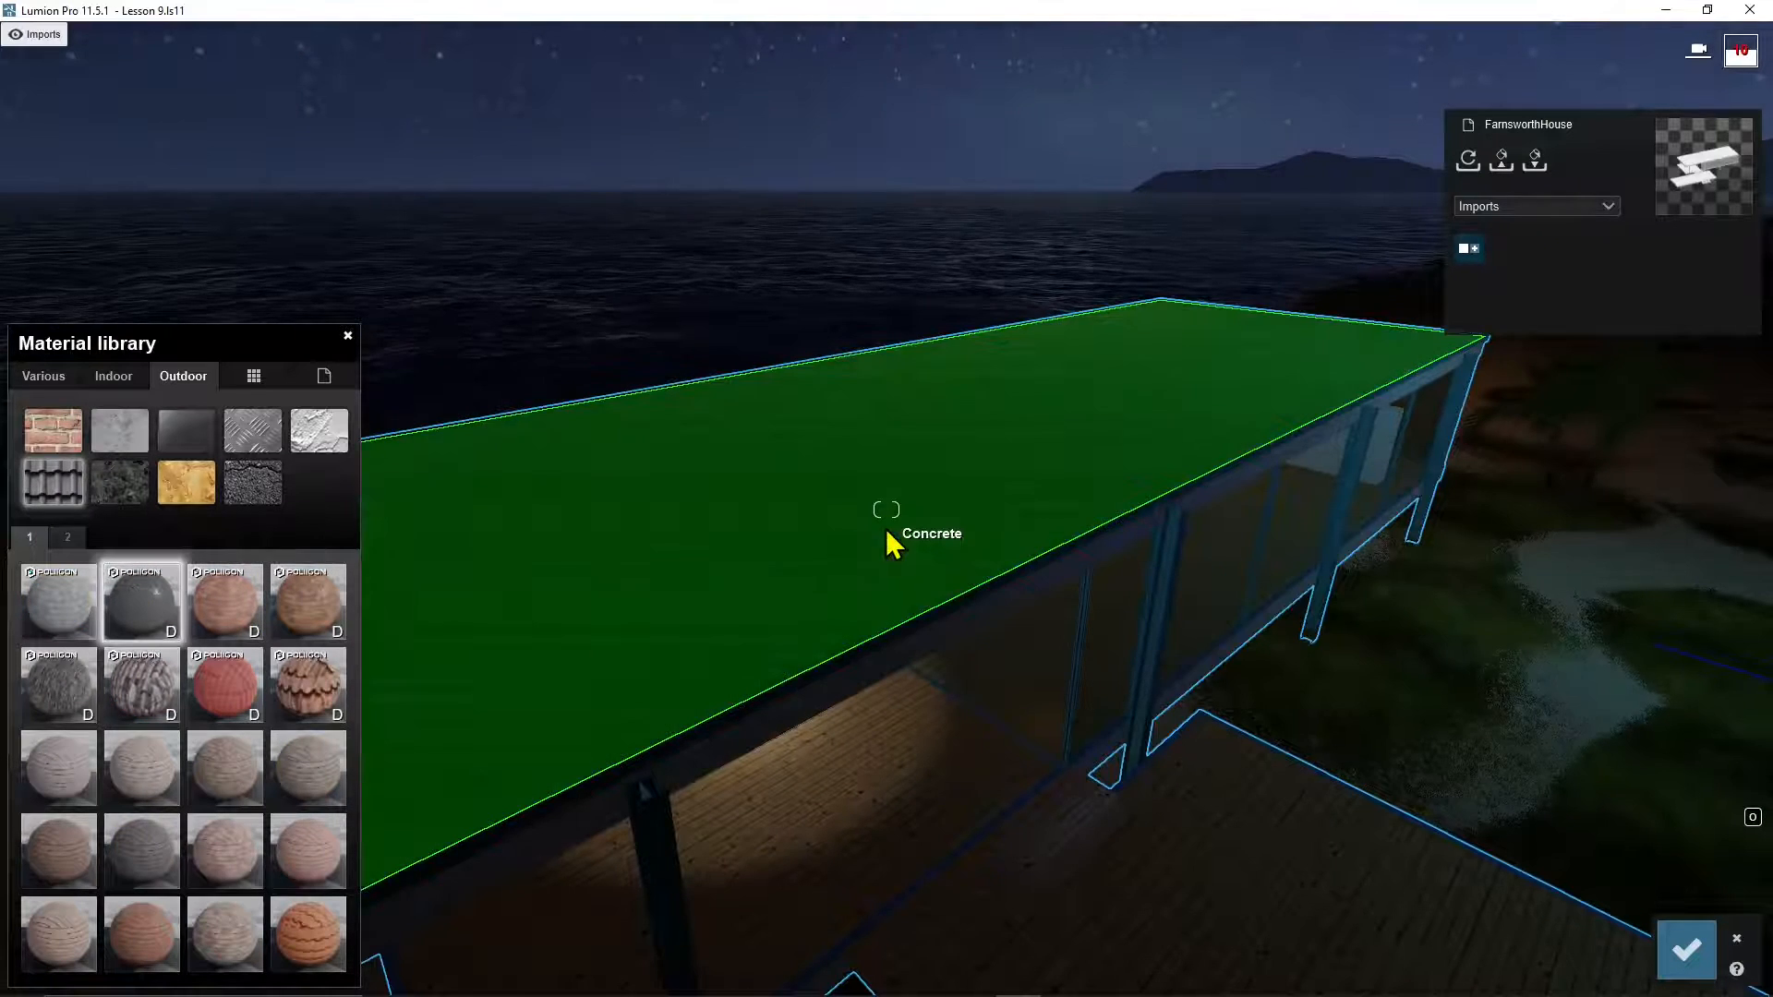
{"action": "left_click", "coordinate": [231, 694]}
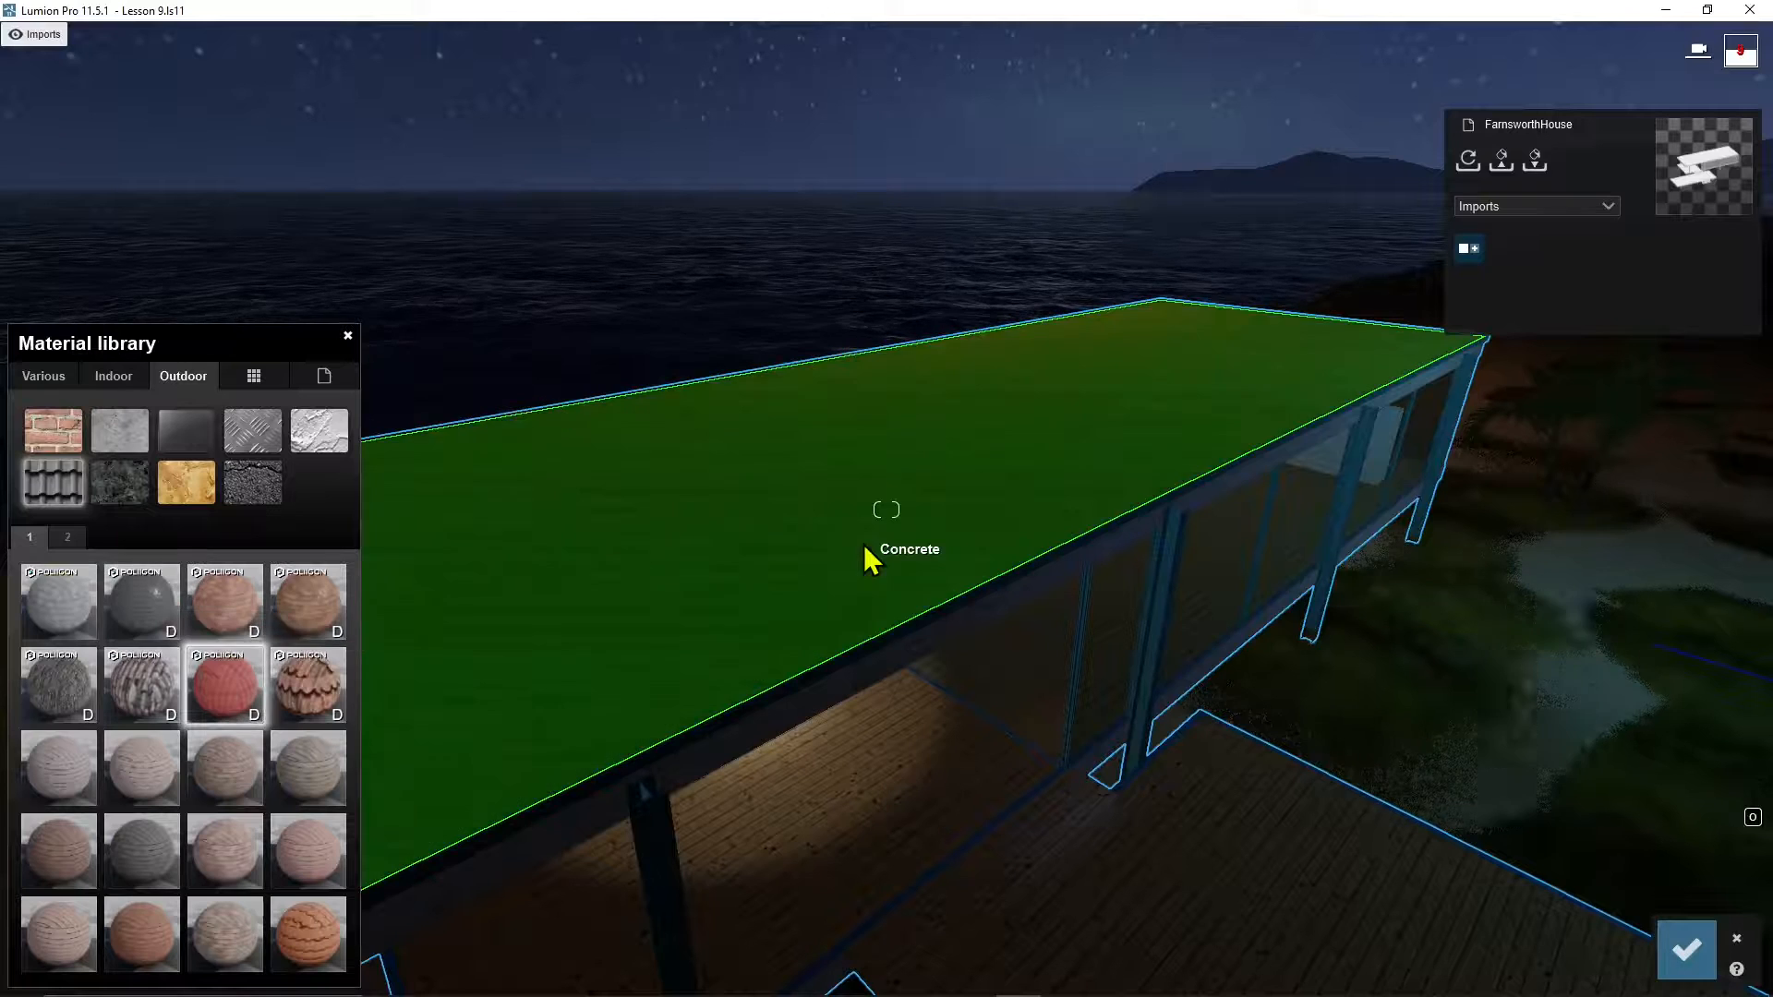
{"action": "left_click", "coordinate": [296, 790]}
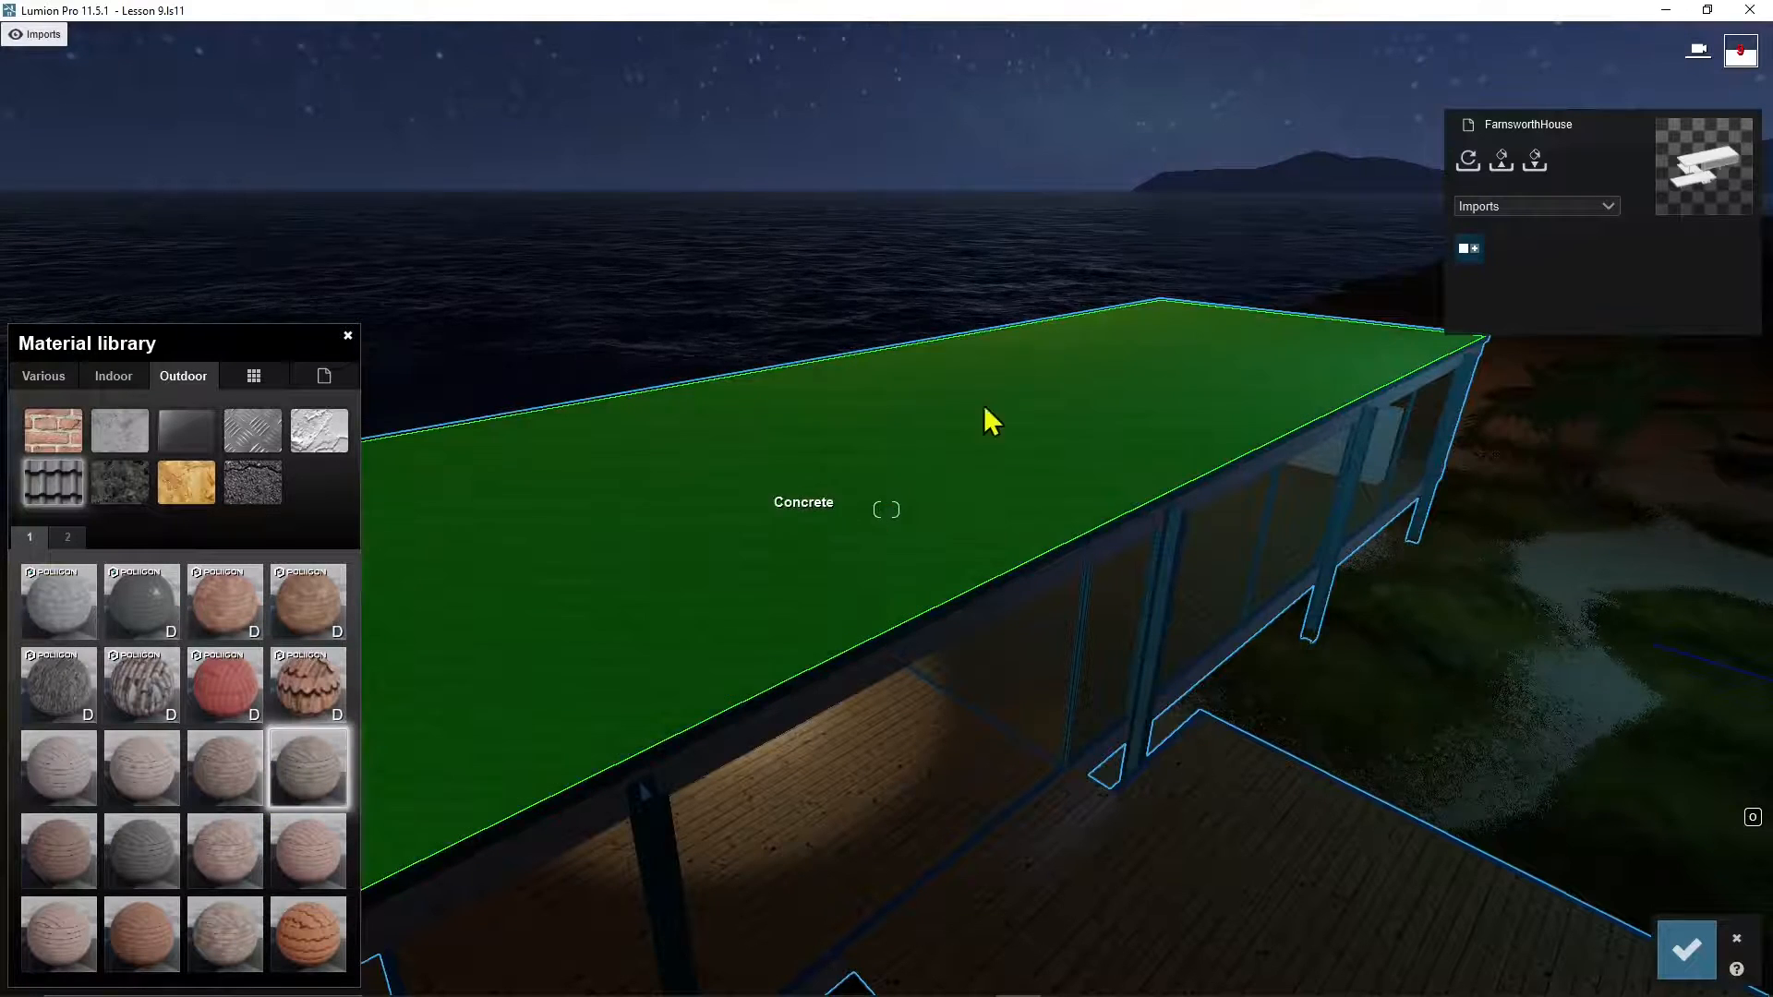
{"action": "left_click", "coordinate": [307, 928]}
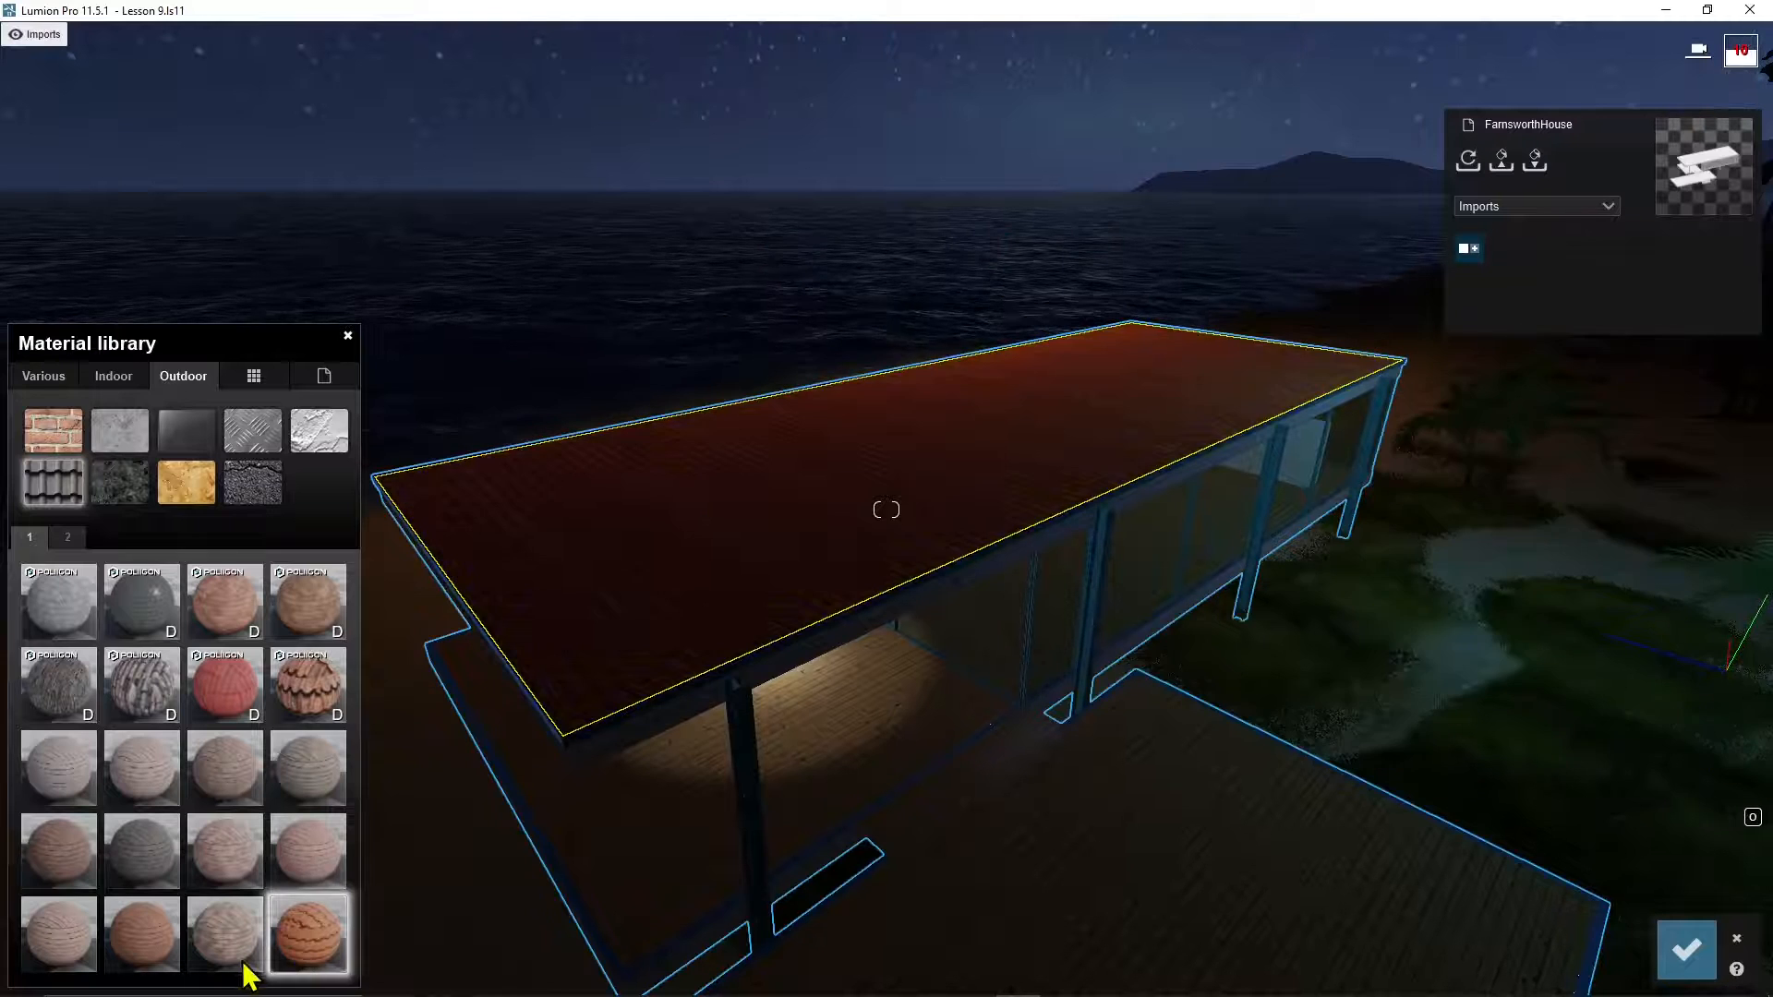
{"action": "left_click", "coordinate": [68, 537]}
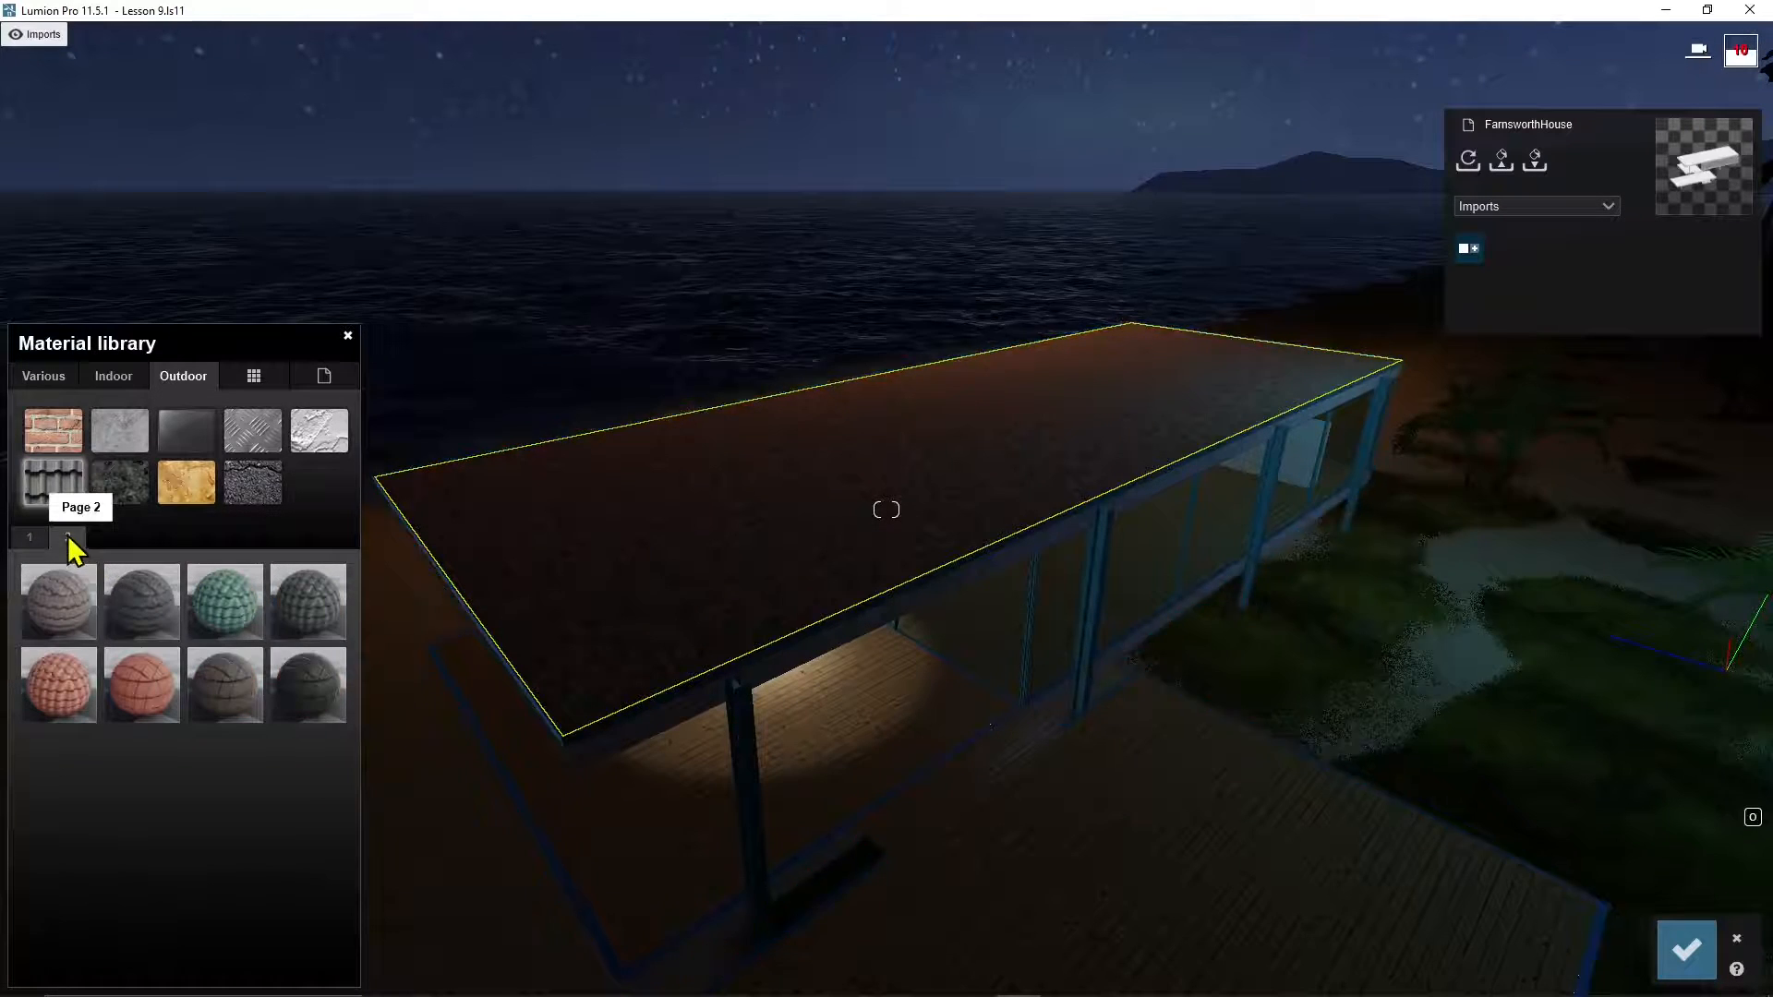
{"action": "left_click", "coordinate": [292, 690]}
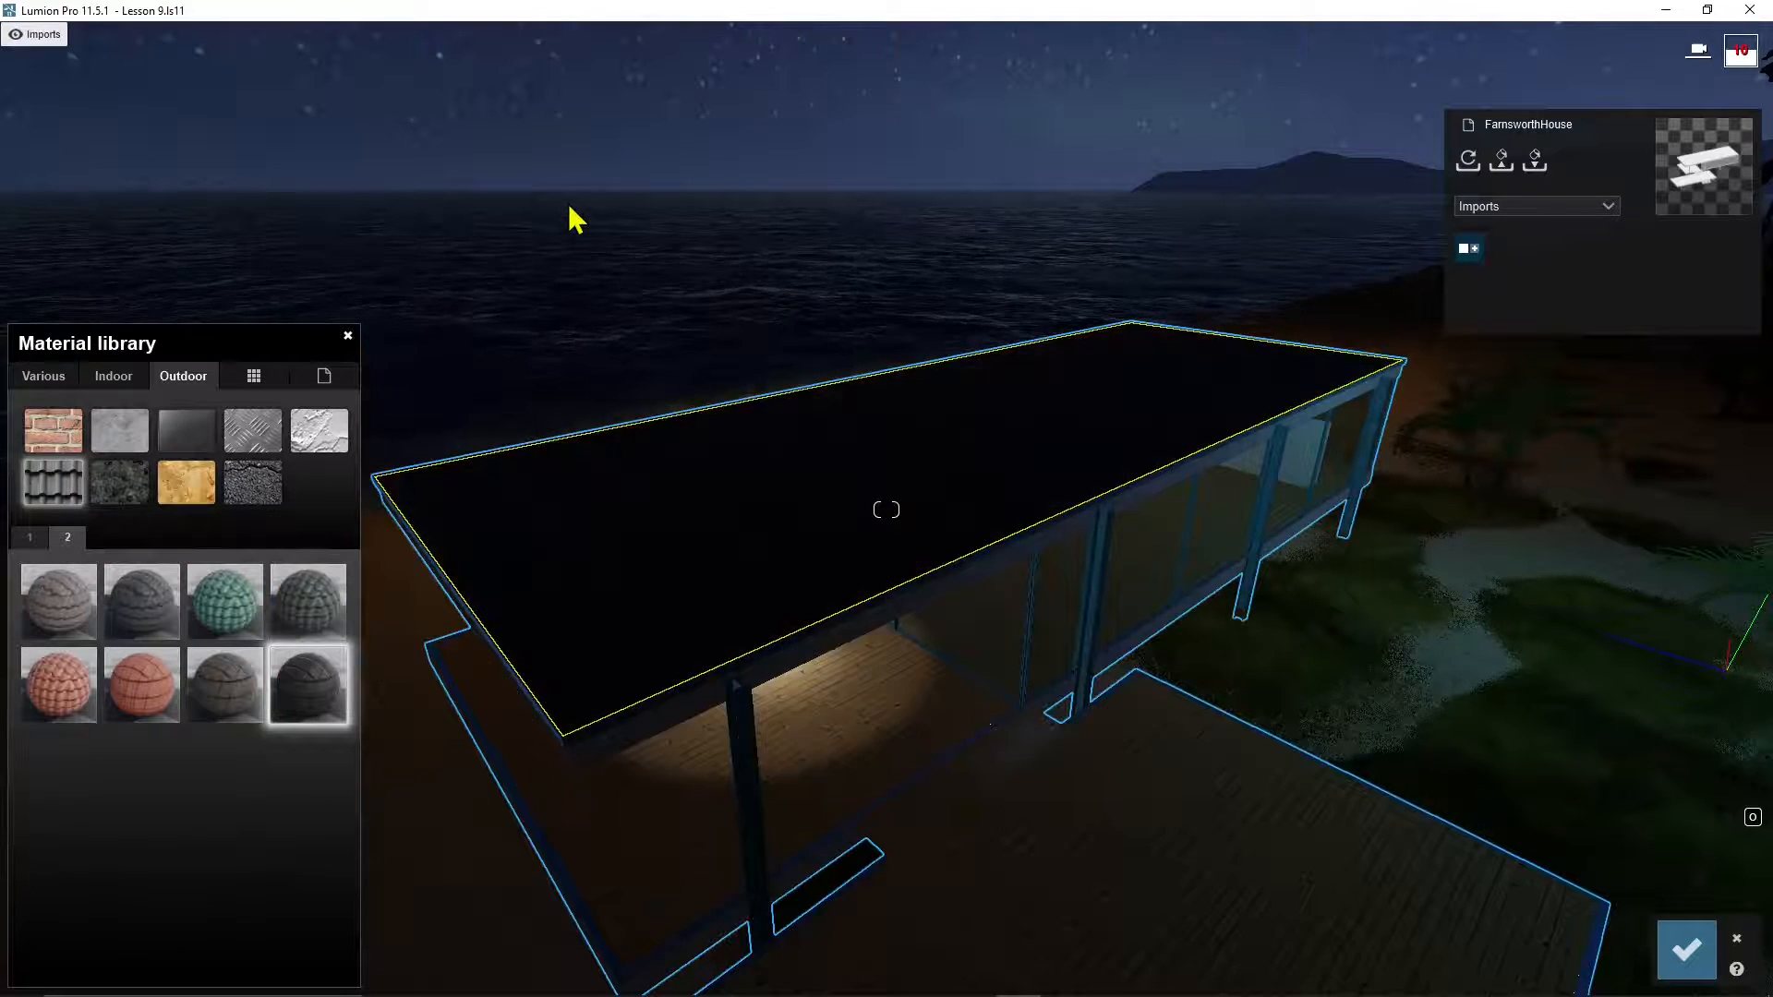